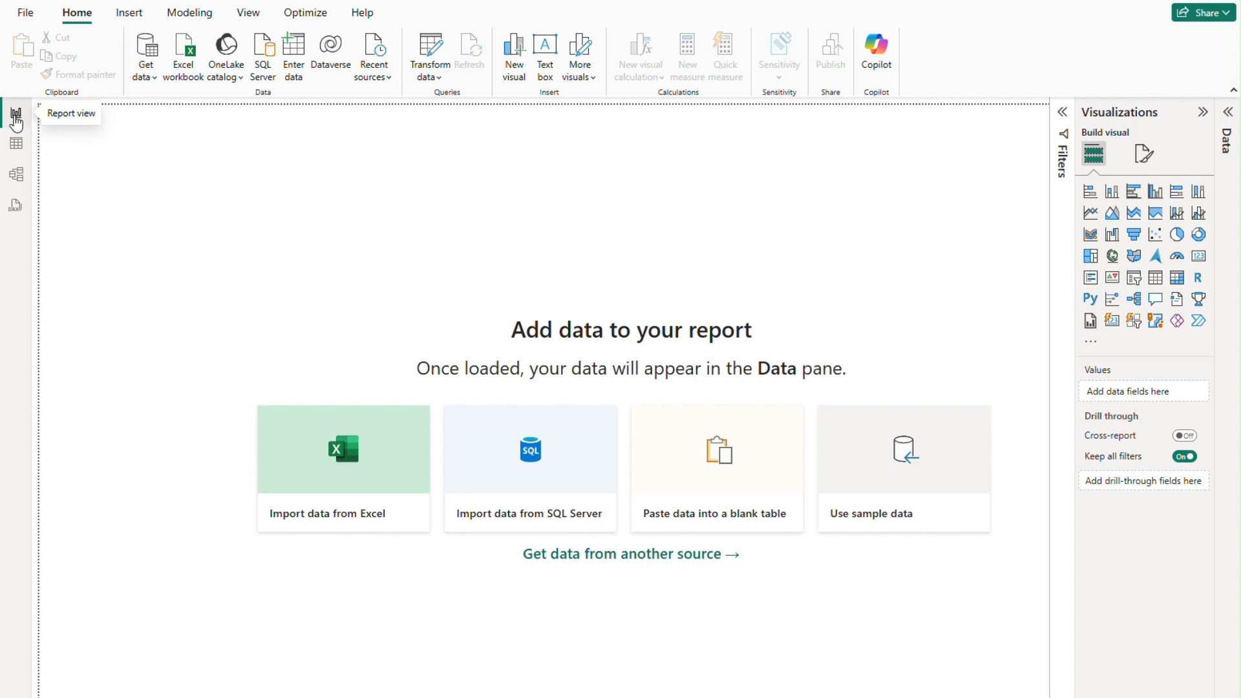
Step: Look through the table, model and DAX query views, and return to the report view
click(16, 147)
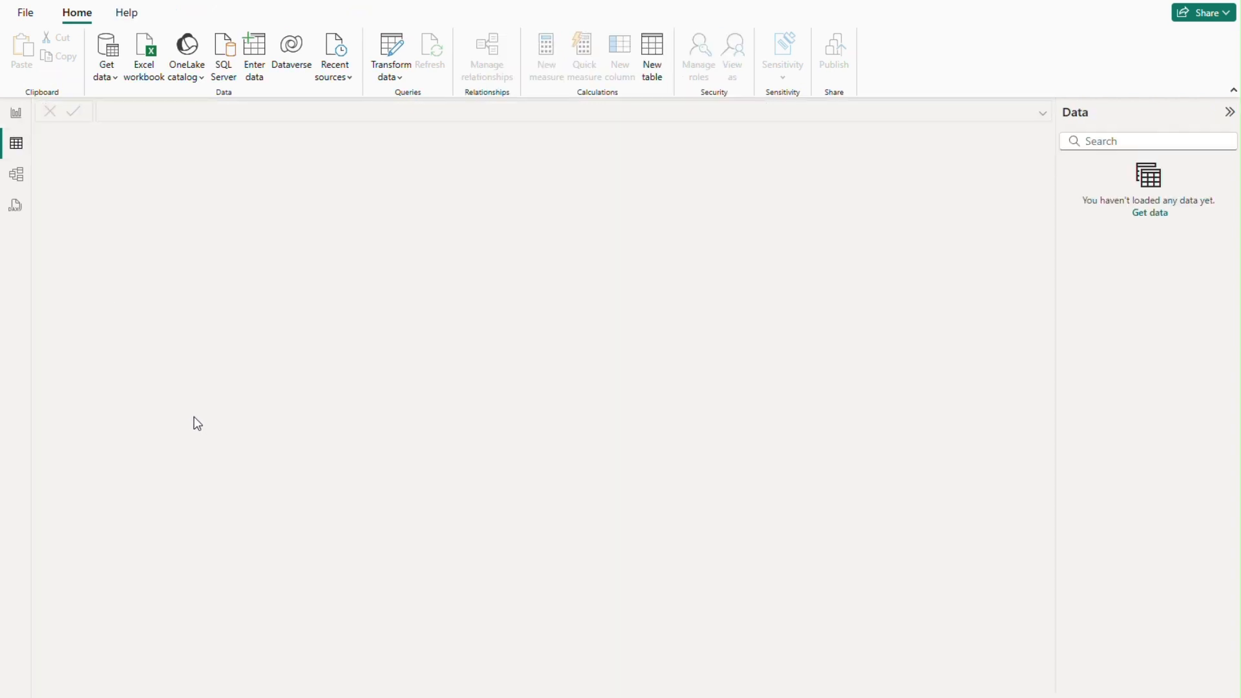
click(15, 174)
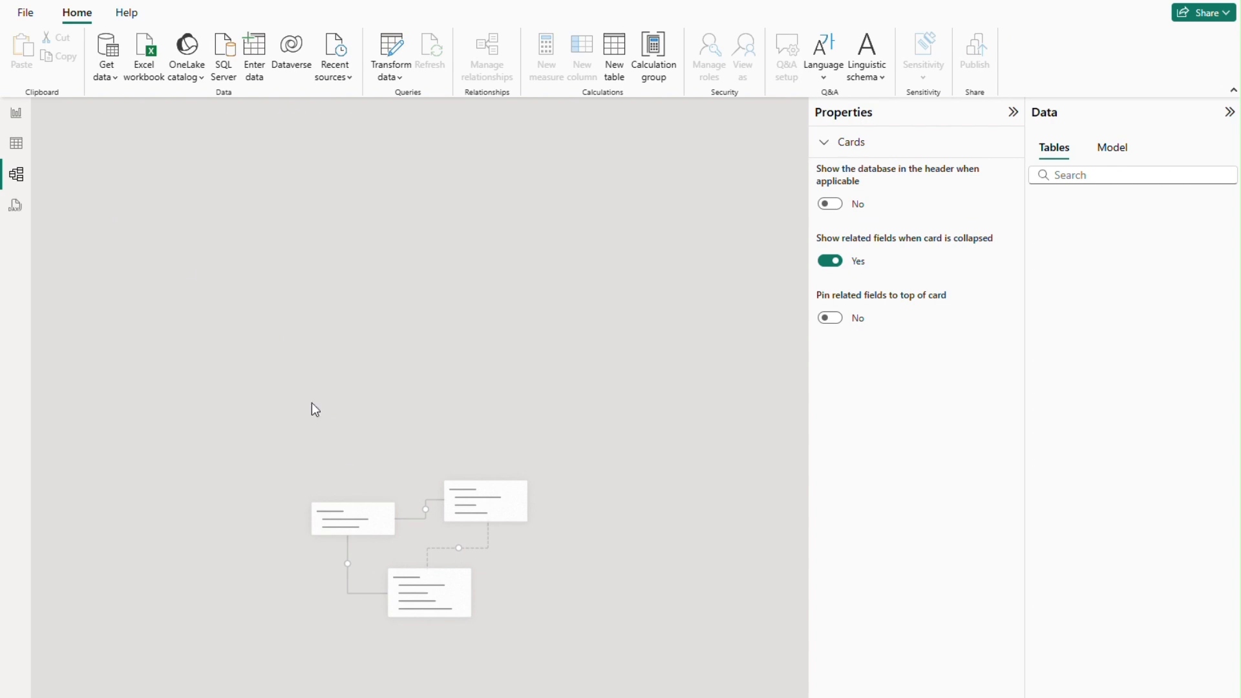
click(18, 210)
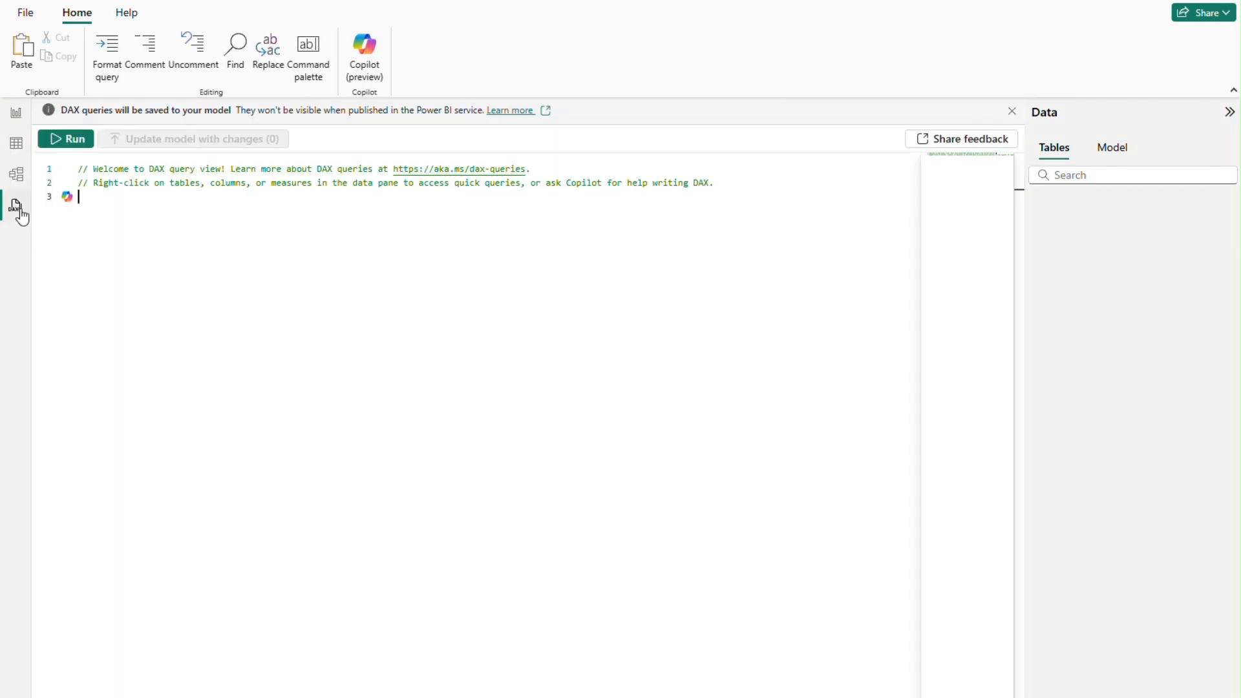
click(11, 118)
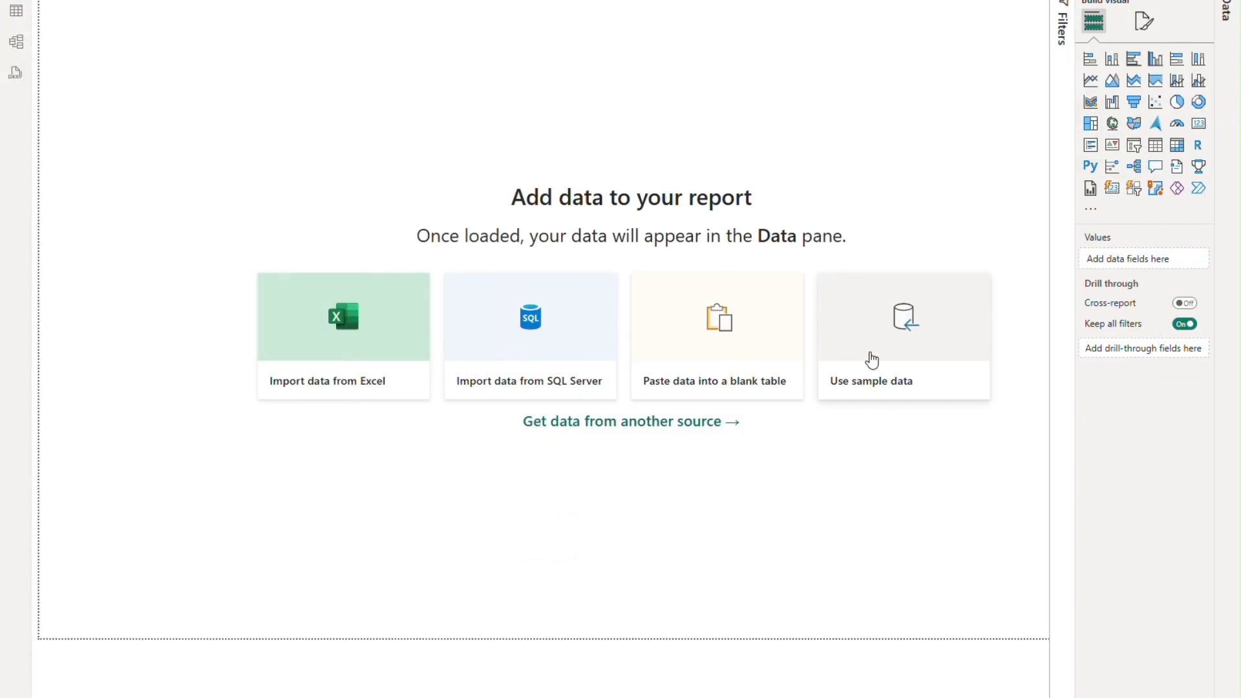
Step: Load the financials table from the Financial Sample.xlsx sample data after previewing both it and Sheet1
click(869, 356)
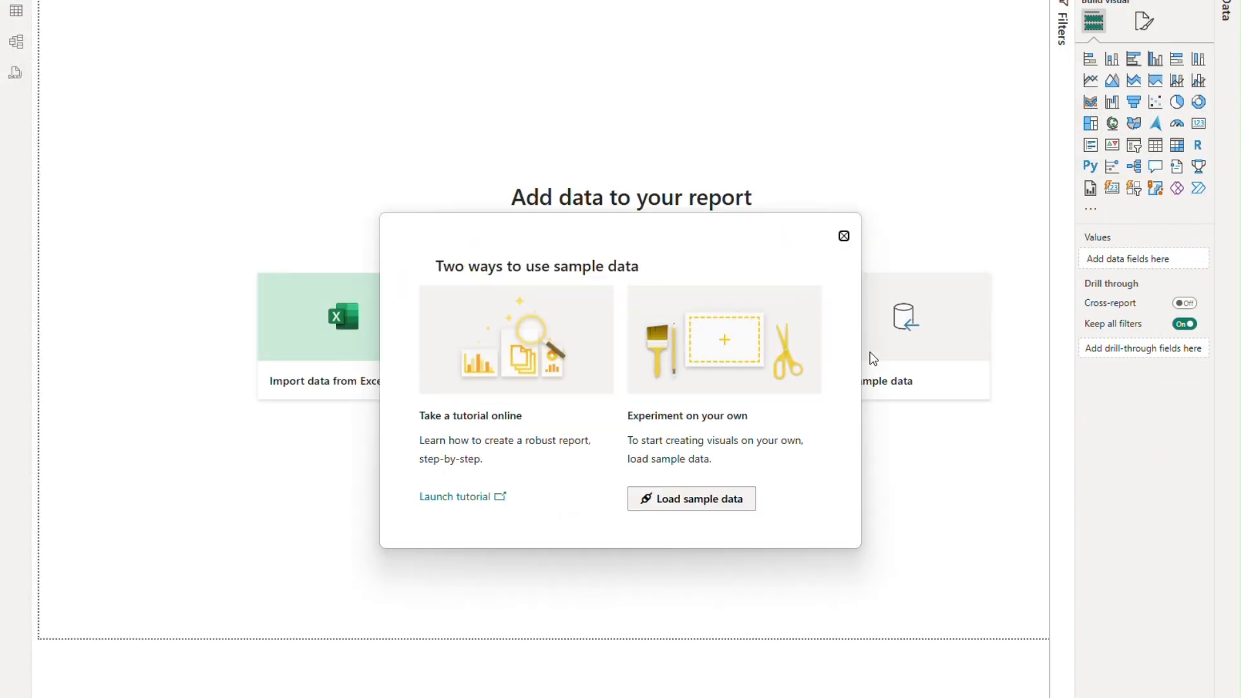
click(705, 503)
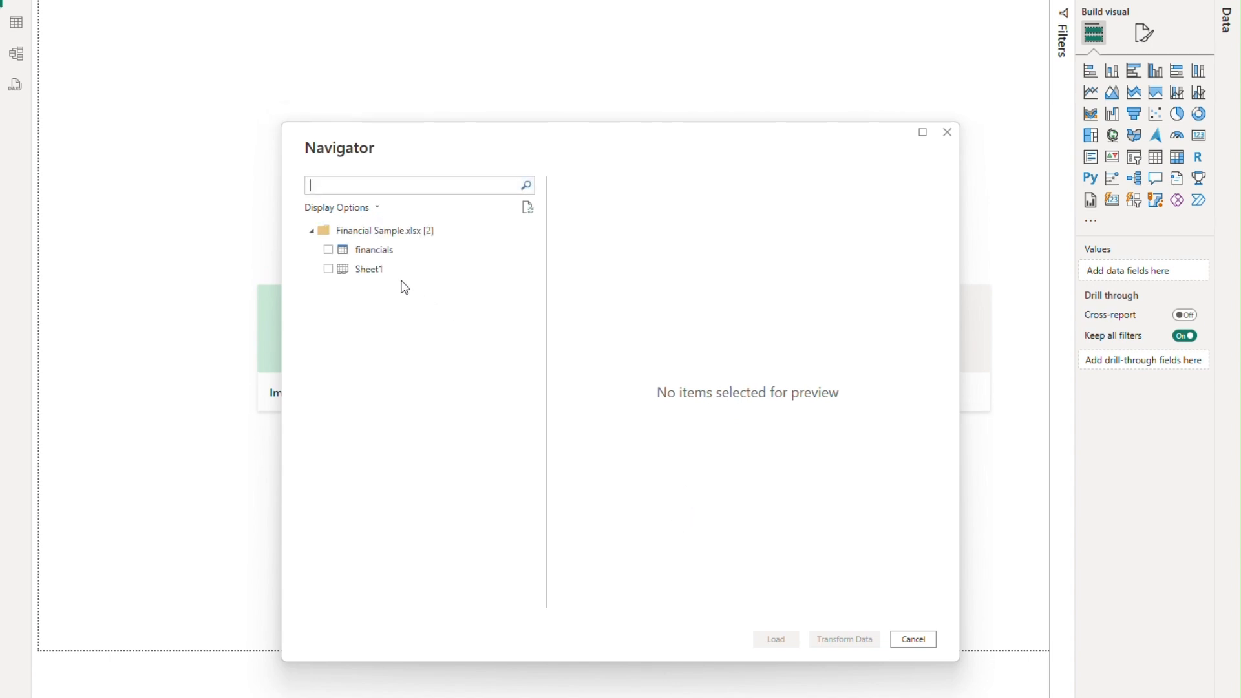
click(379, 255)
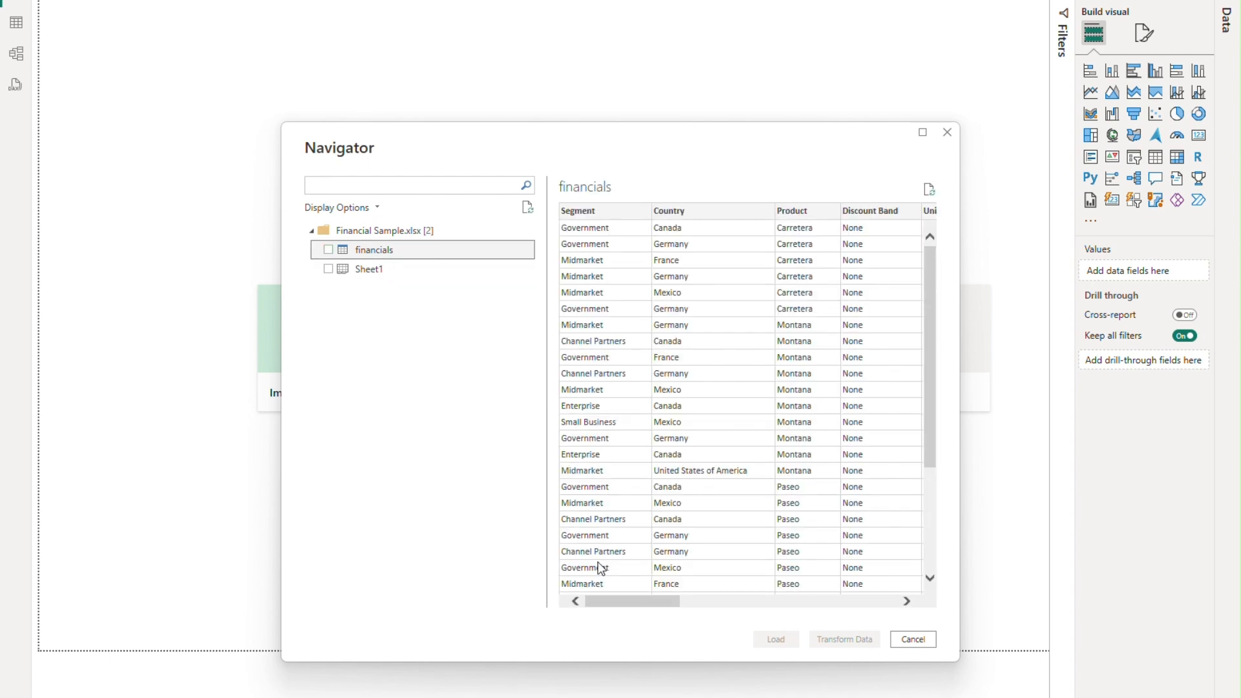
drag(616, 599, 850, 604)
click(448, 273)
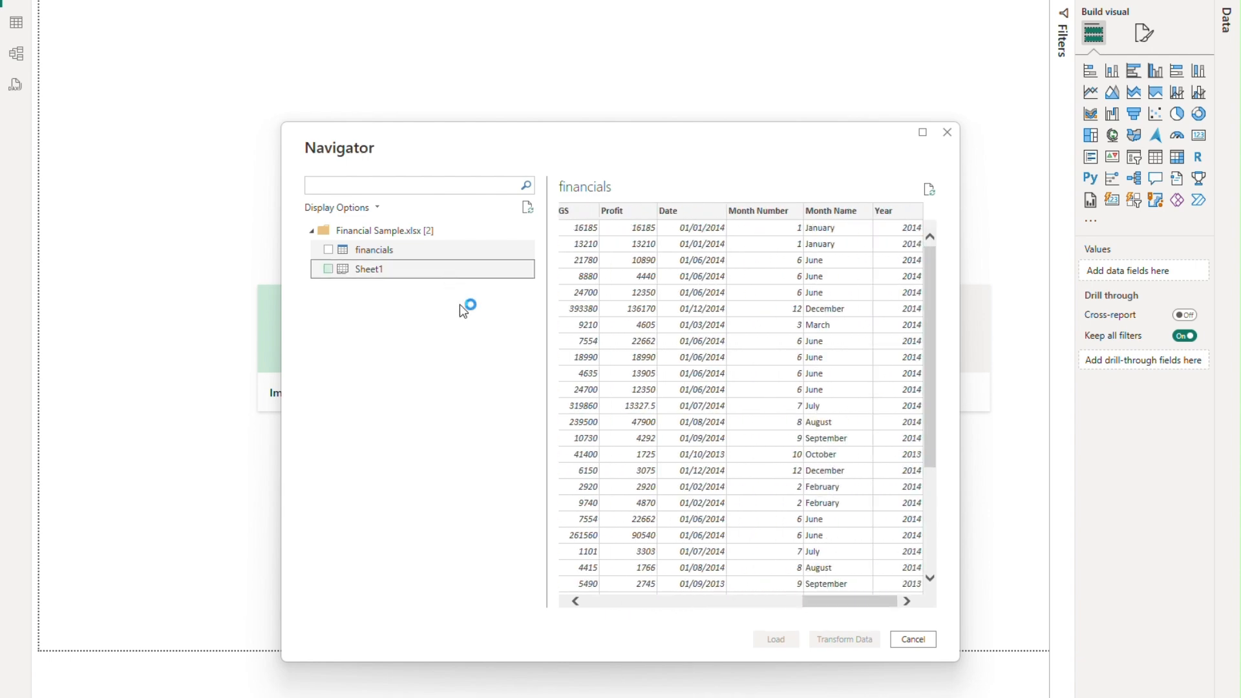
drag(662, 601, 603, 583)
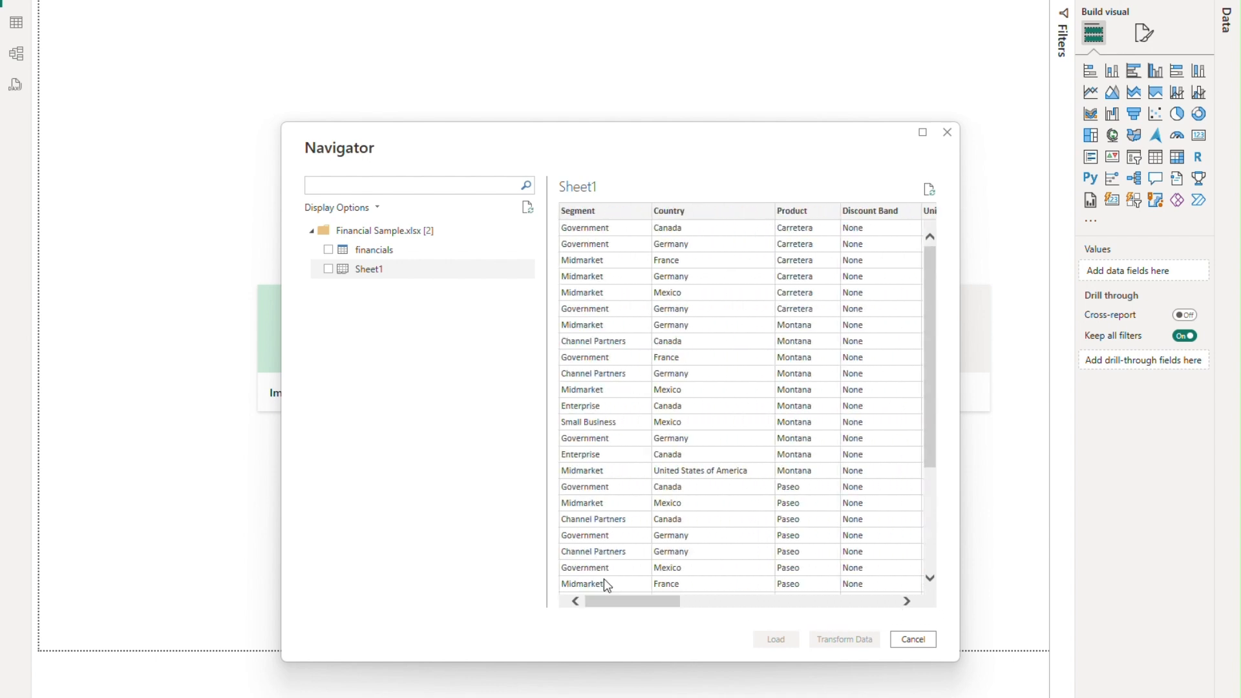
click(327, 251)
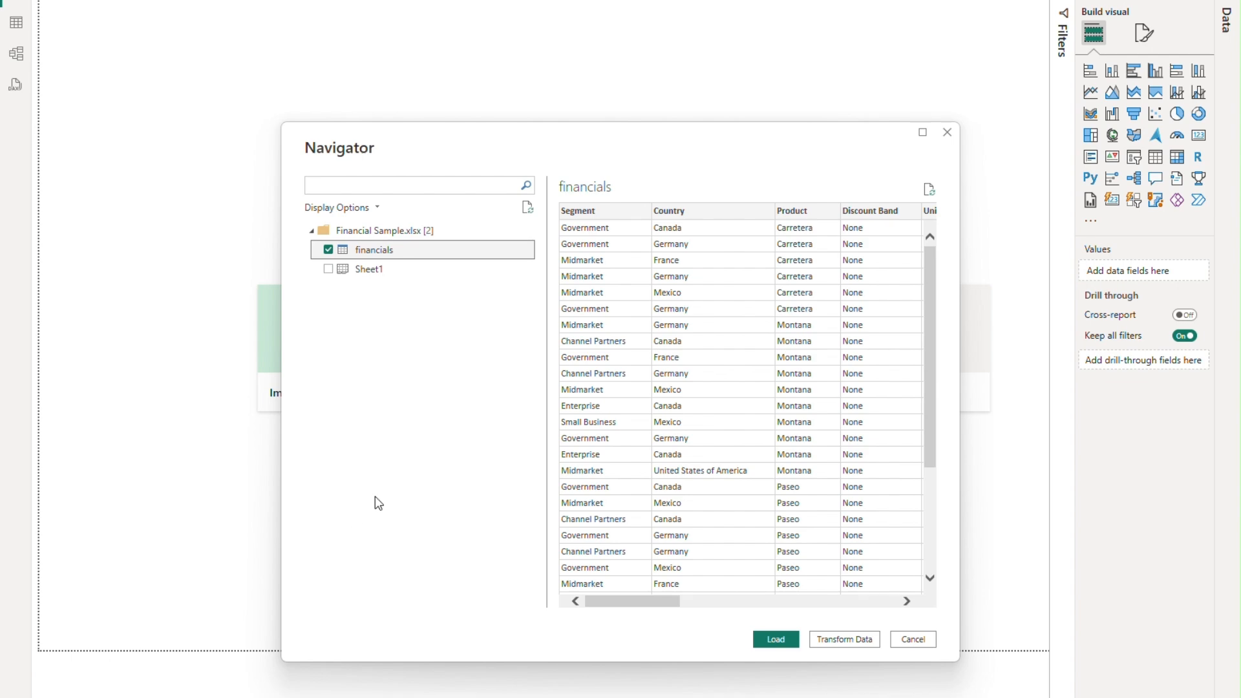
click(774, 640)
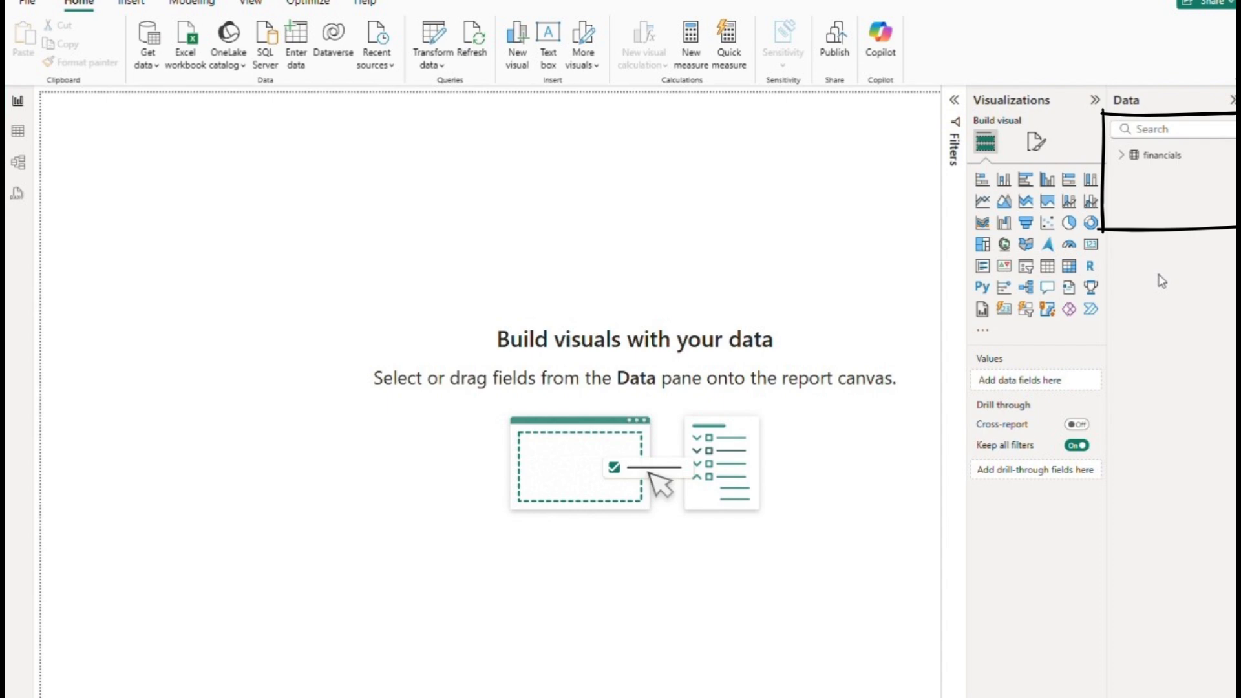
Step: Expand the financials fields and add a table visual, enlarged to fill most of the report canvas and positioned near its middle
click(1125, 156)
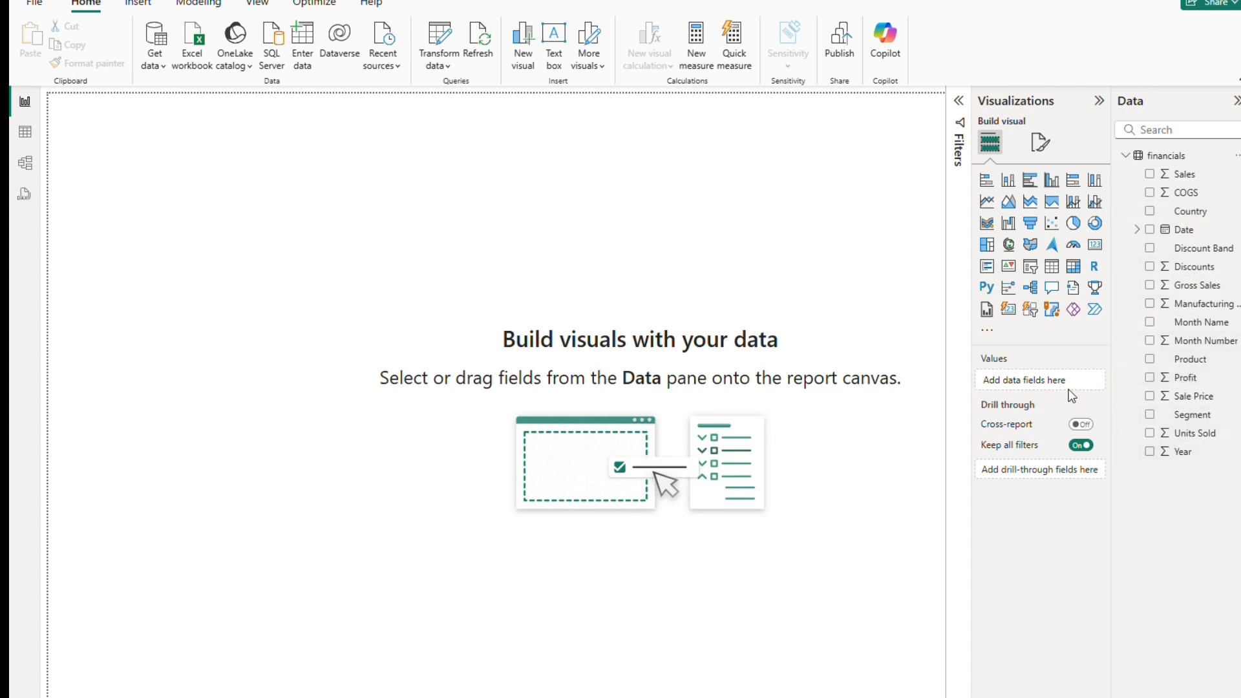
click(1051, 267)
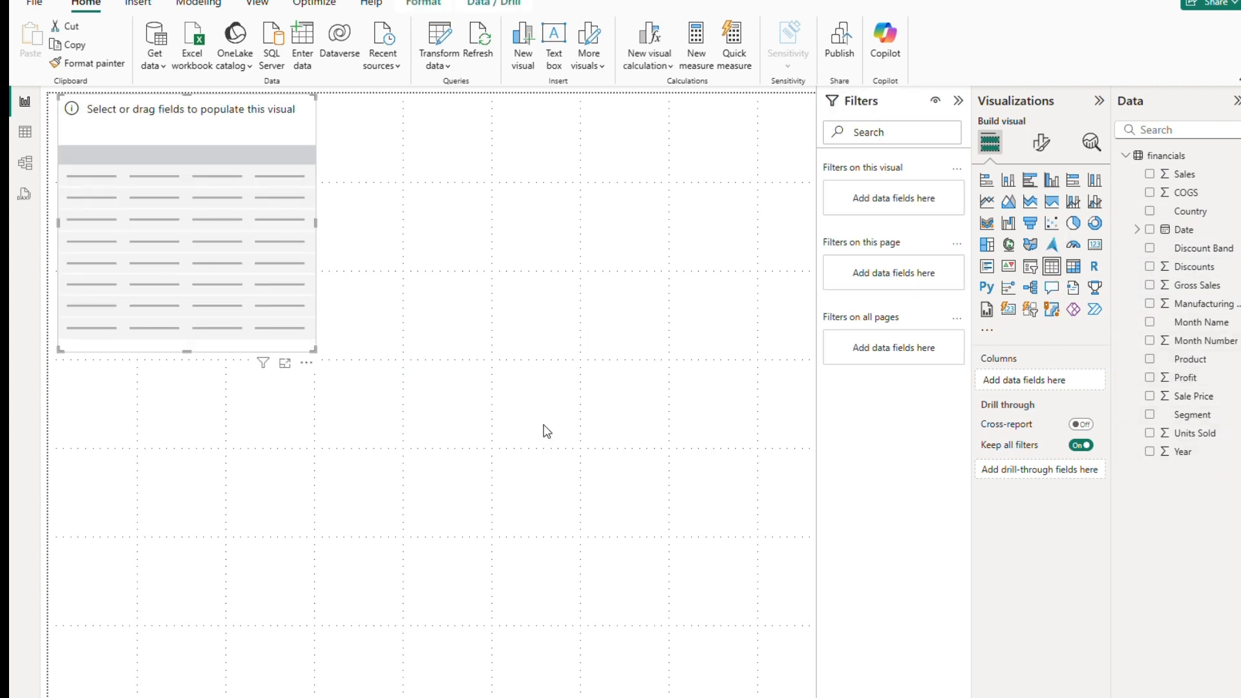
drag(313, 350, 707, 564)
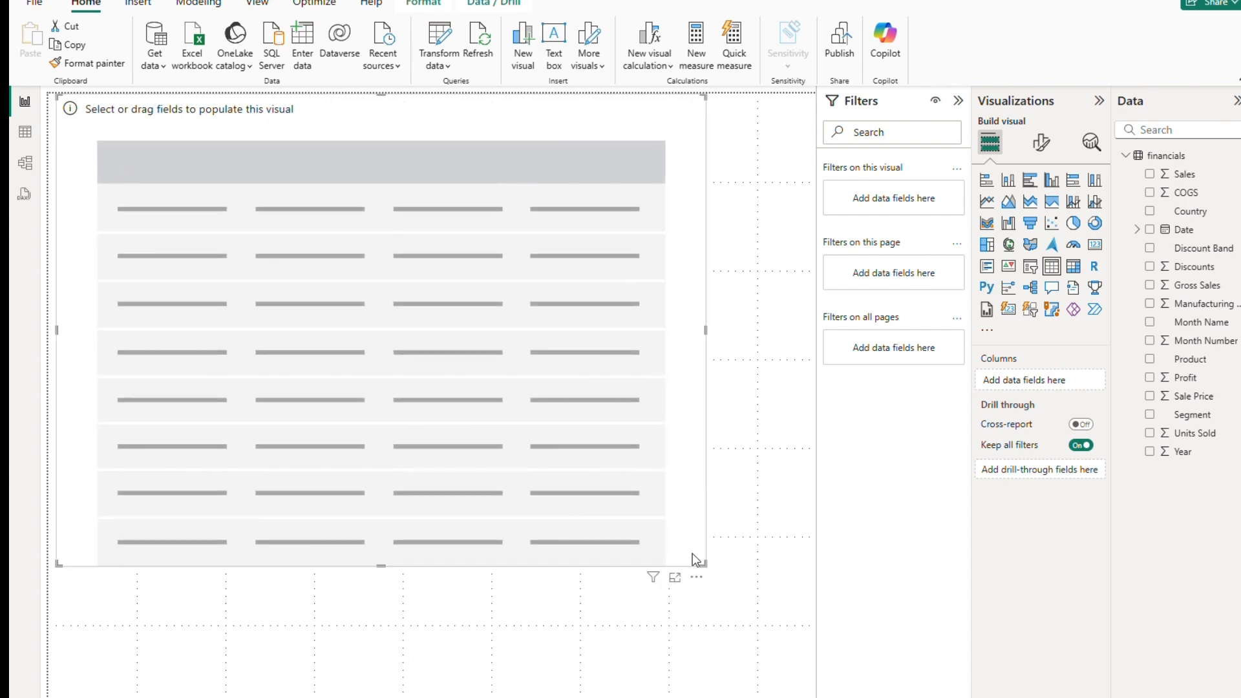
drag(457, 412, 522, 479)
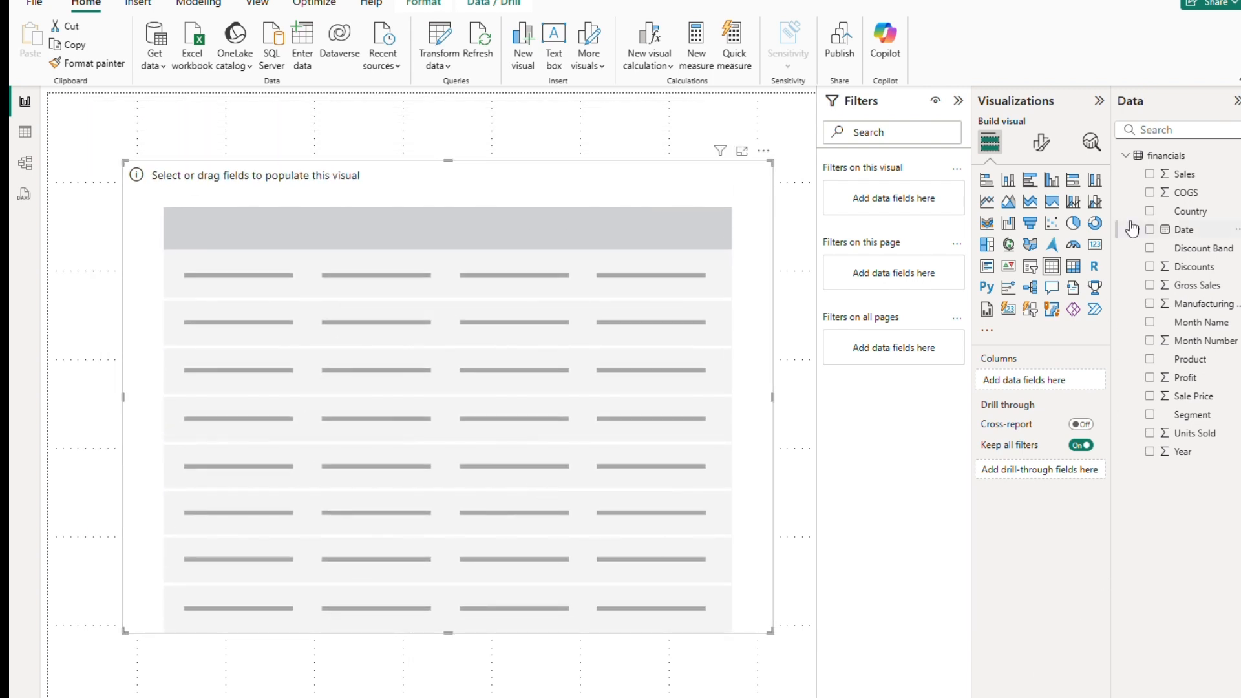
Step: Add the Sales and Date fields to the table visual, with Date first and shown as a plain date instead of a hierarchy
drag(1185, 175, 392, 243)
drag(1194, 240, 1056, 384)
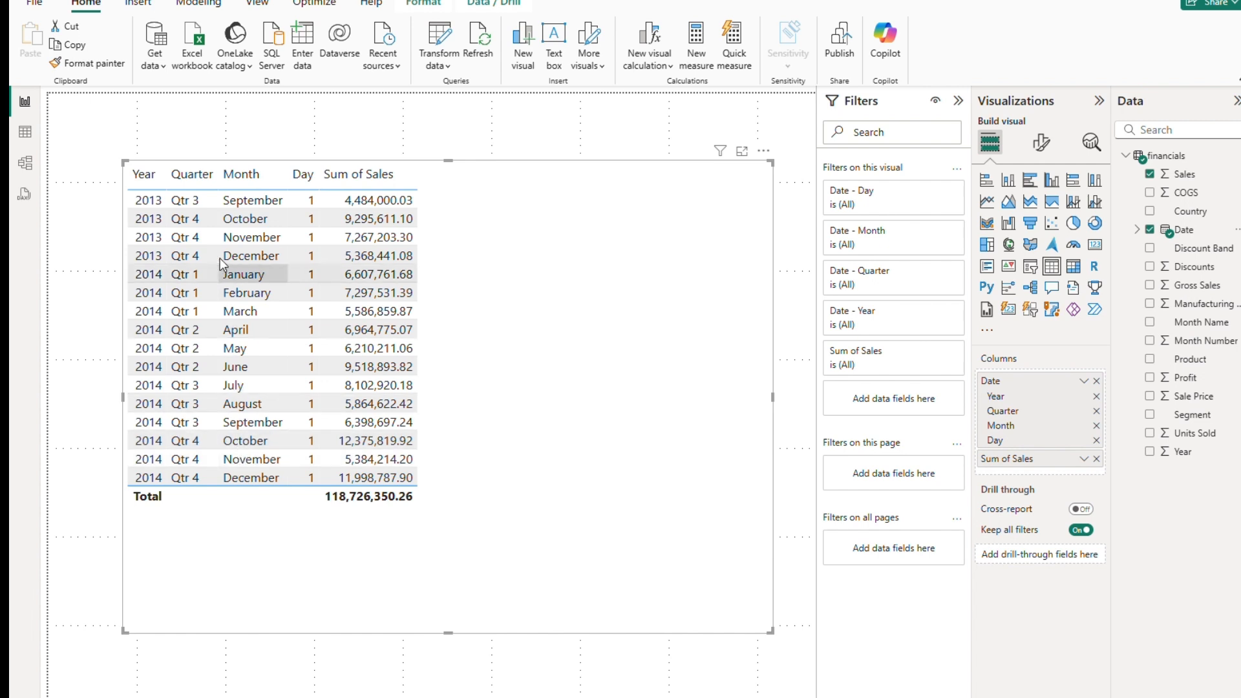
click(1084, 382)
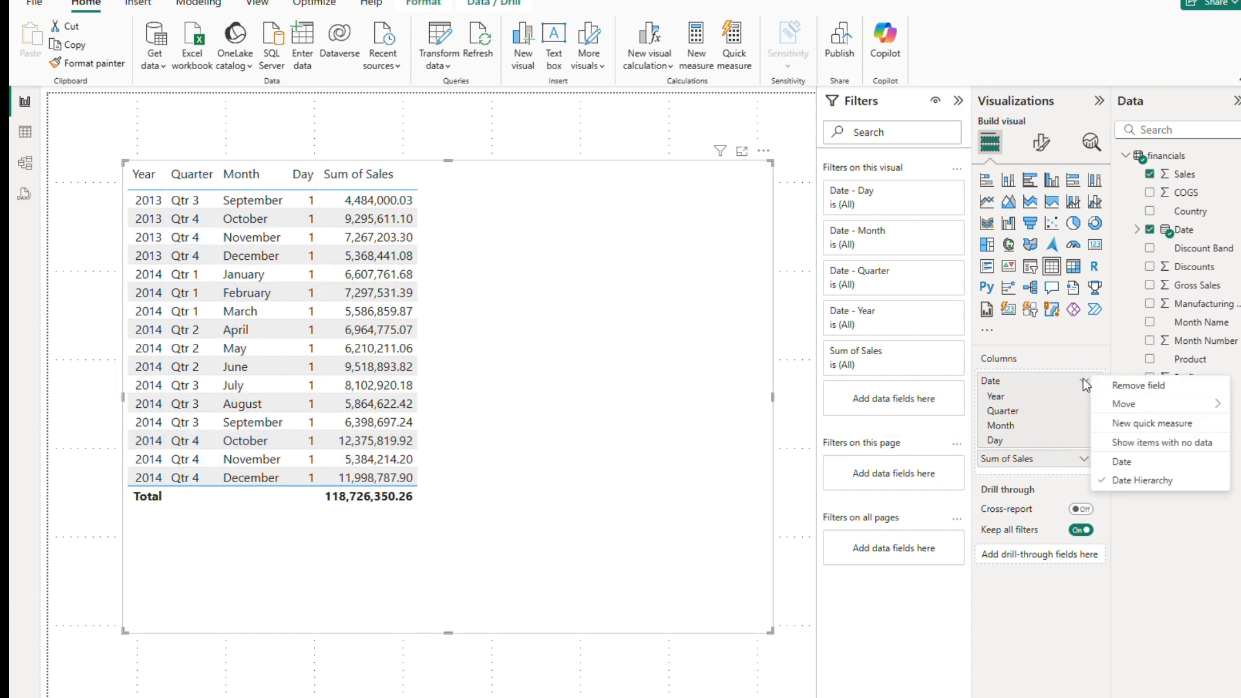
click(1139, 462)
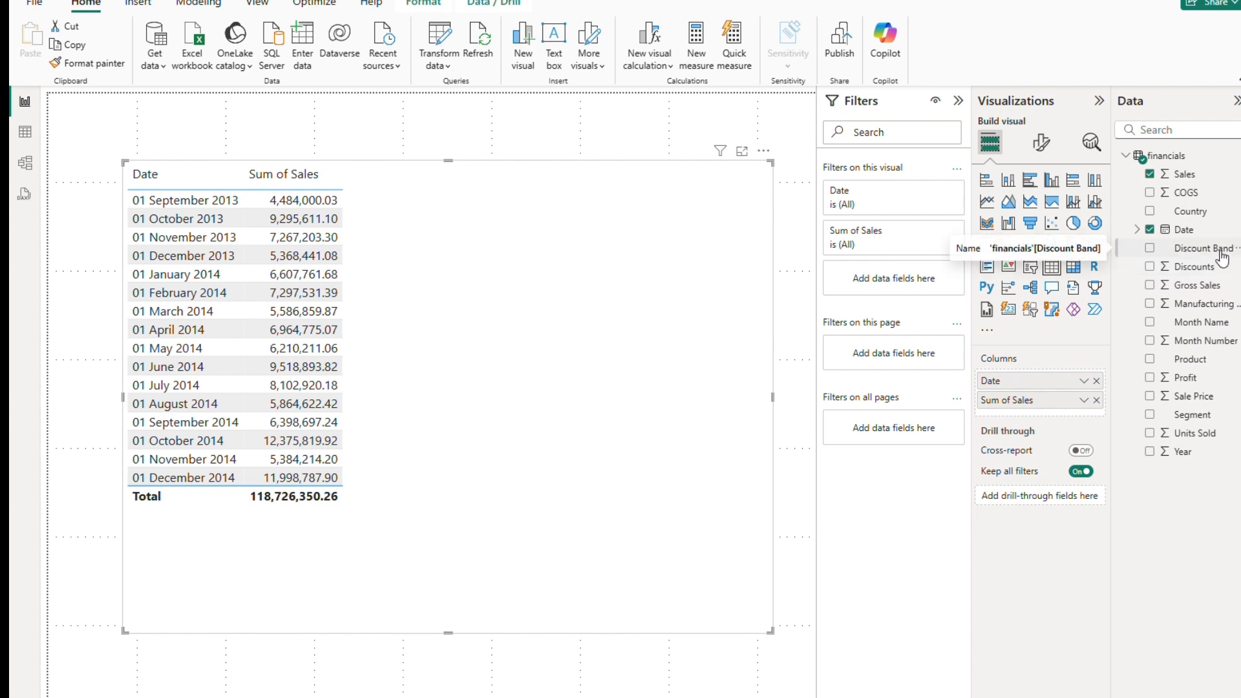
Step: Add Product and Discount Band to the table visual, in that order between Date and Sum of Sales
drag(1220, 257, 1076, 399)
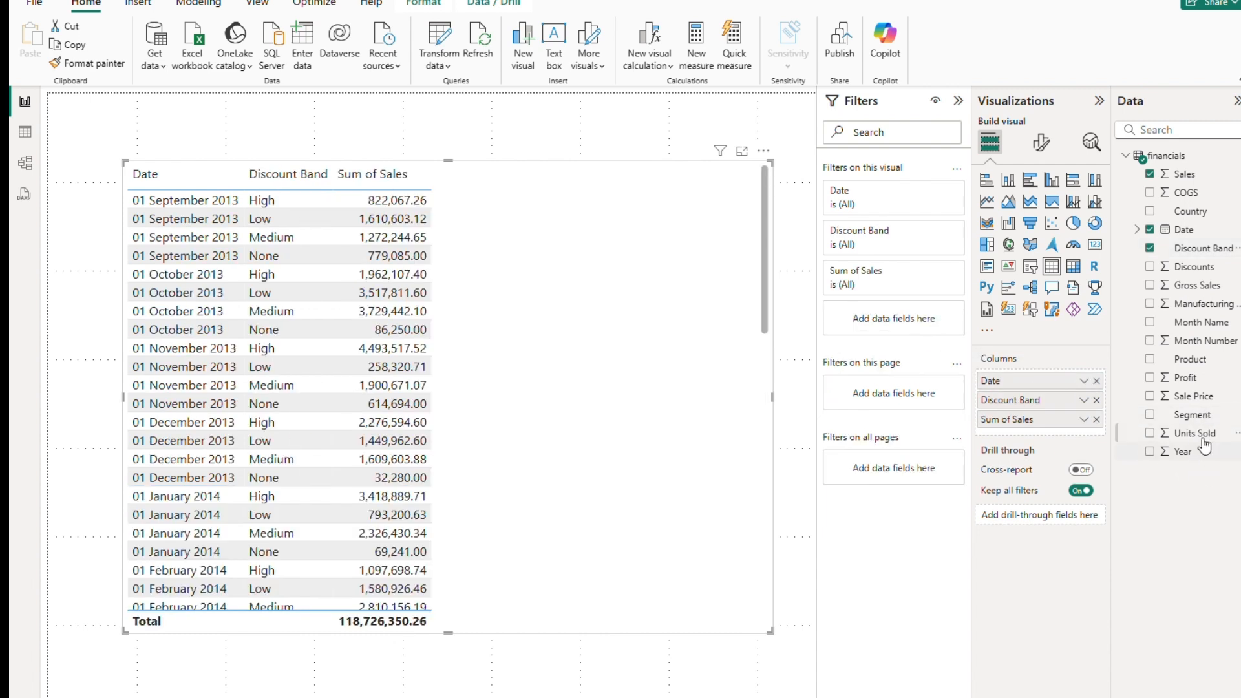
drag(1192, 360, 1082, 394)
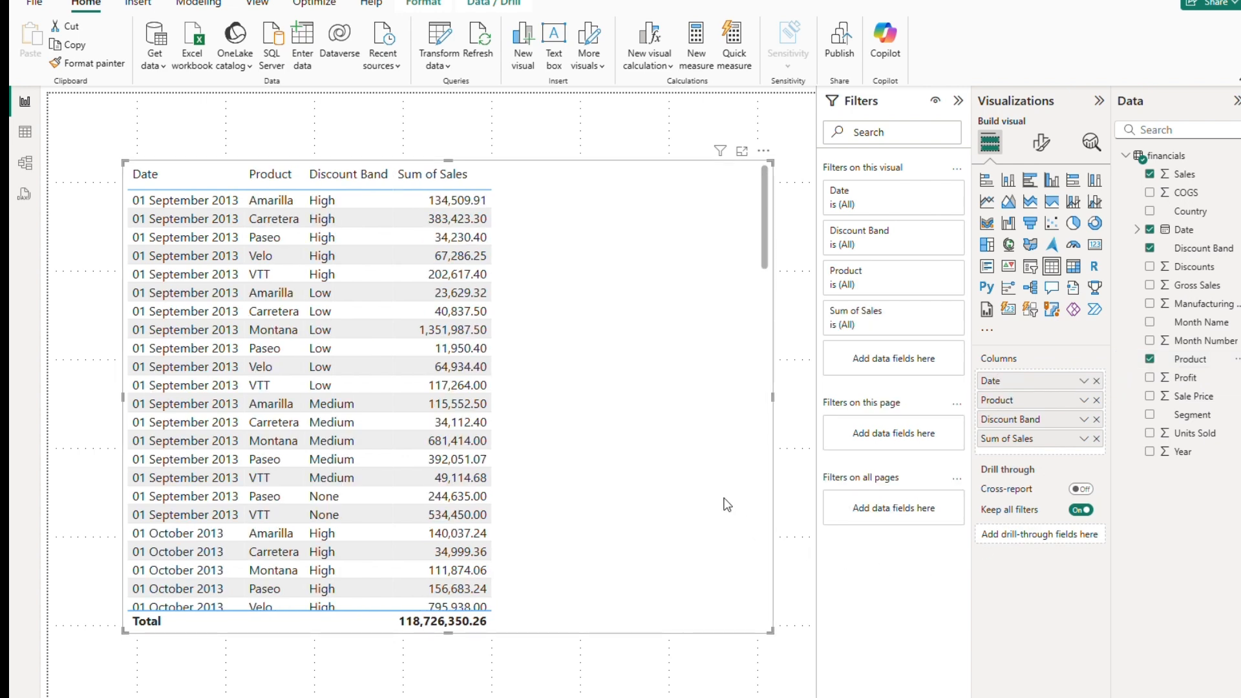
click(678, 682)
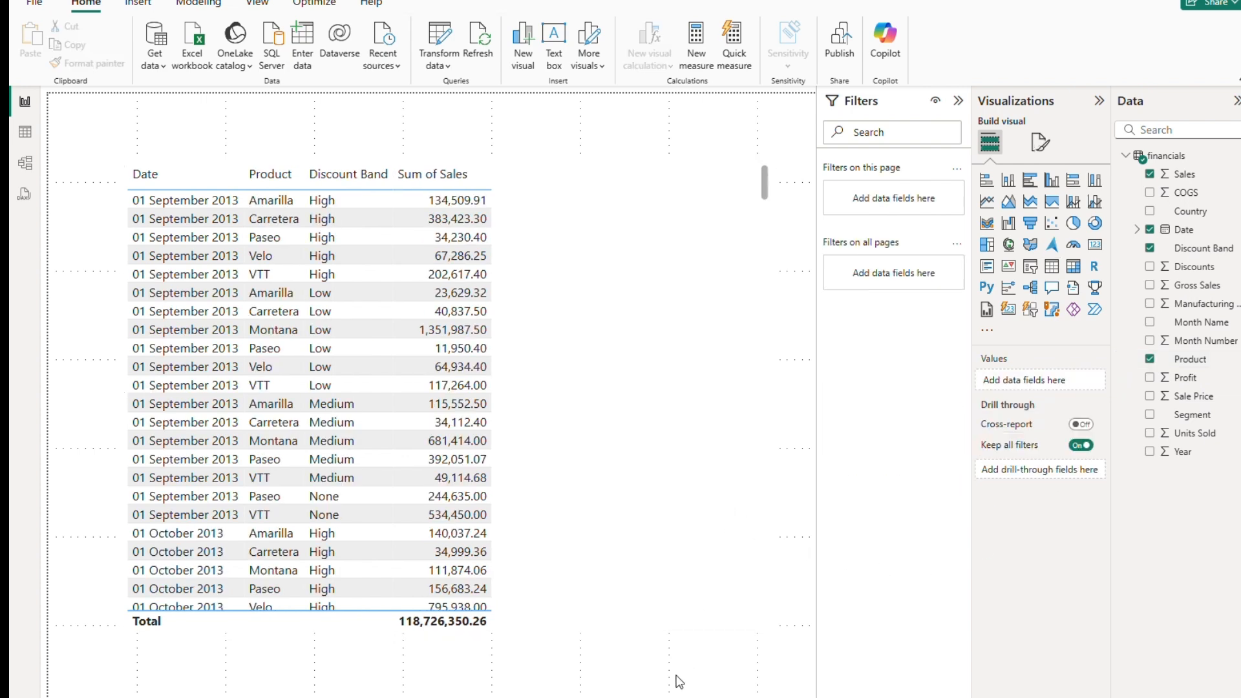
Step: Try the table visual as a pie chart, a donut chart and a matrix, and convert it back to a table
click(601, 576)
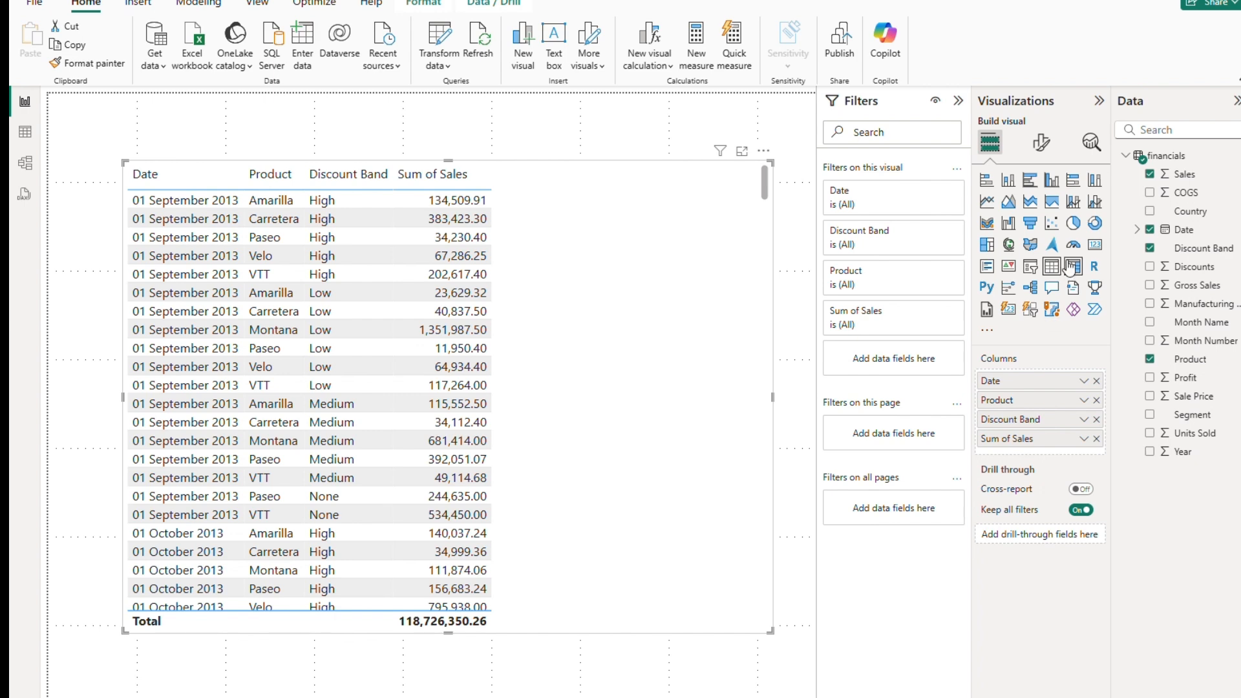
click(1074, 225)
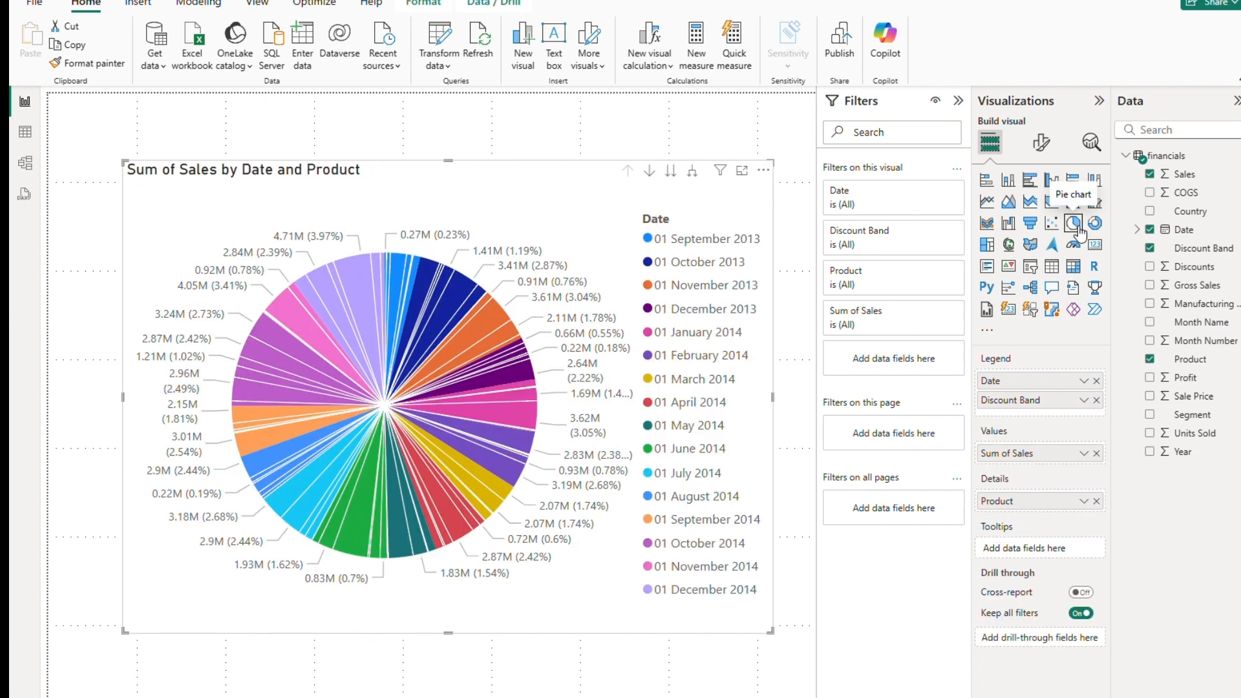
click(1094, 222)
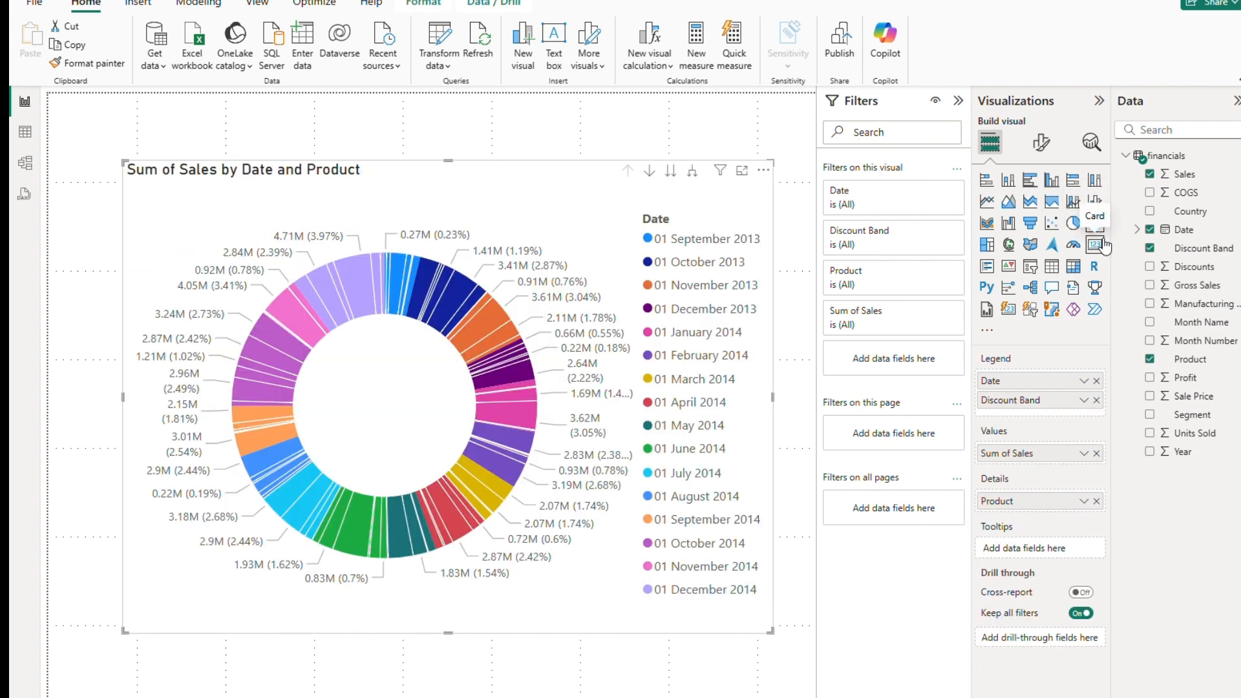
click(1072, 280)
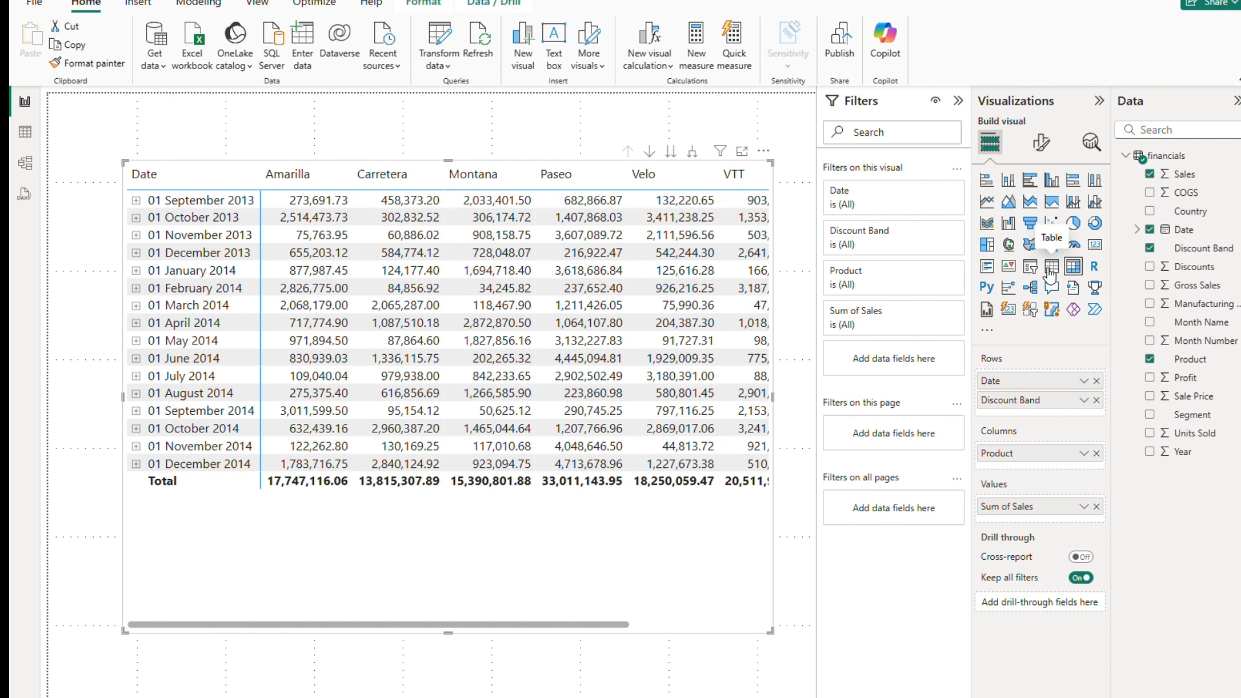
click(1050, 270)
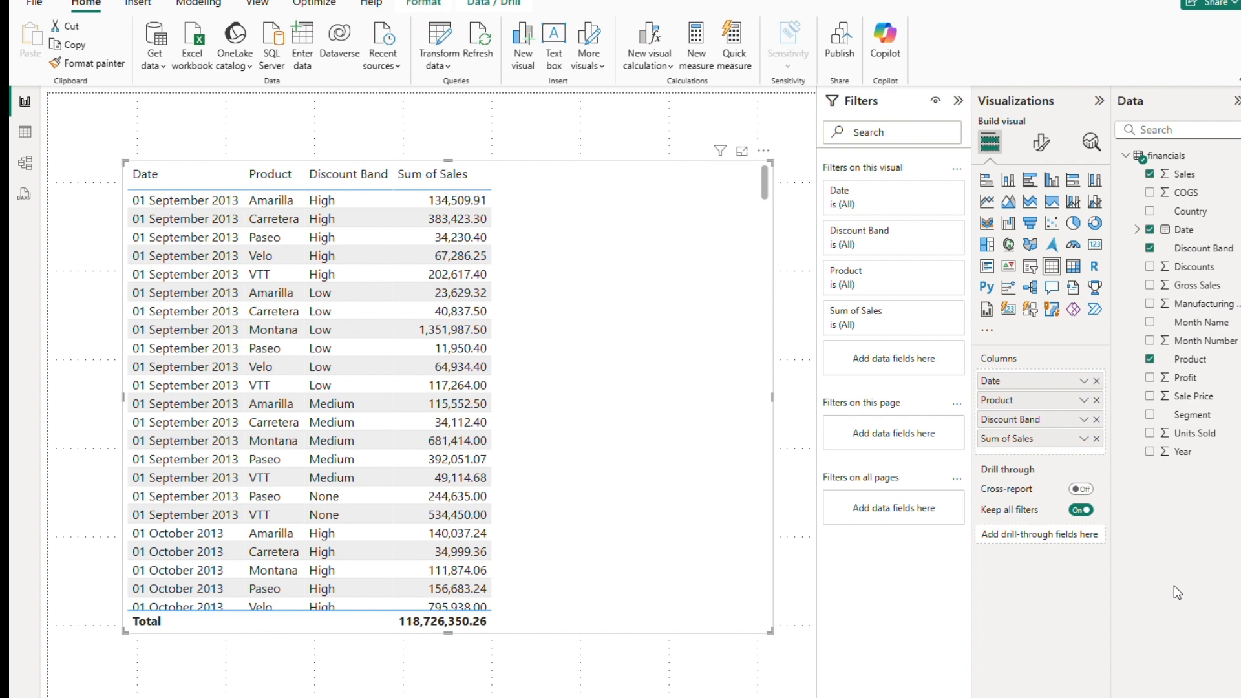
Step: Open the financials query in Power Query Editor and filter the Product column to only Paseo and Velo
click(446, 45)
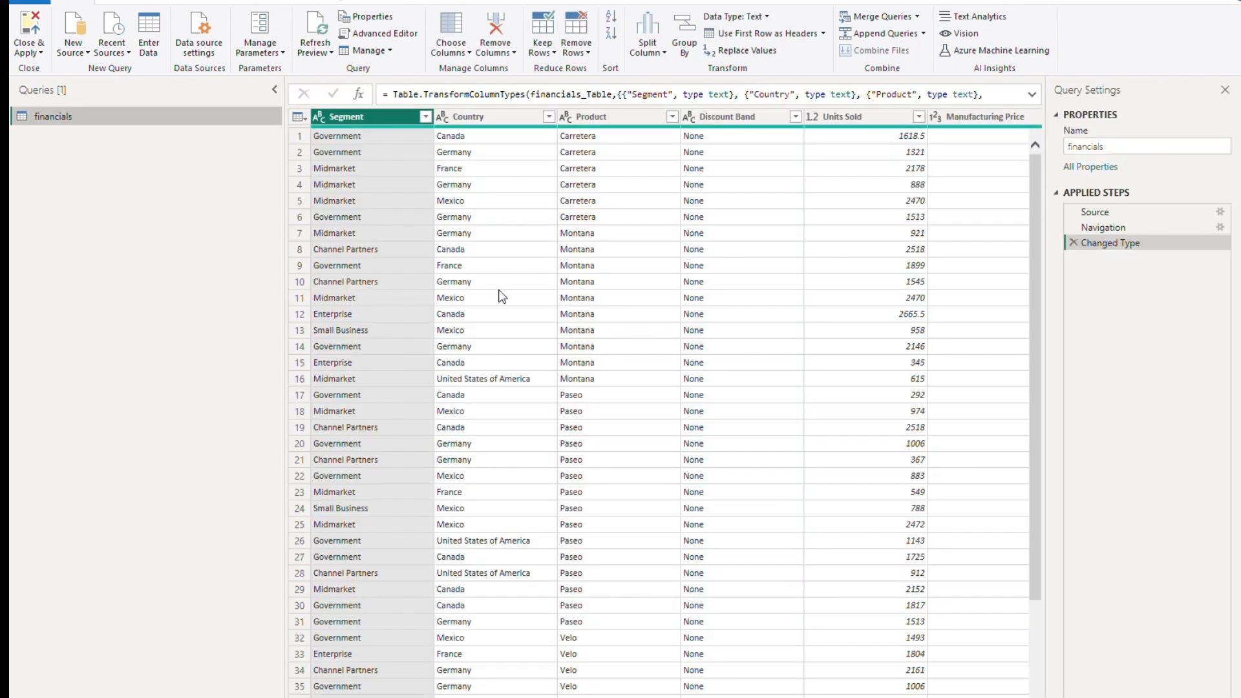
drag(281, 301, 129, 302)
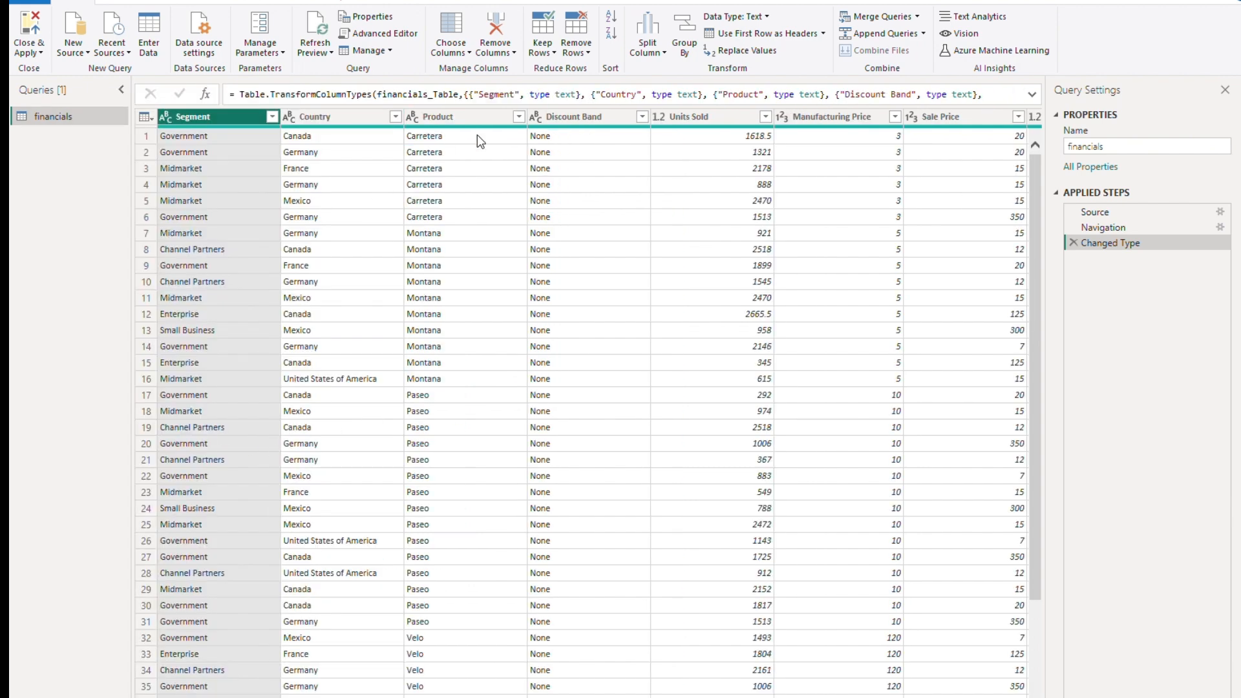
click(519, 117)
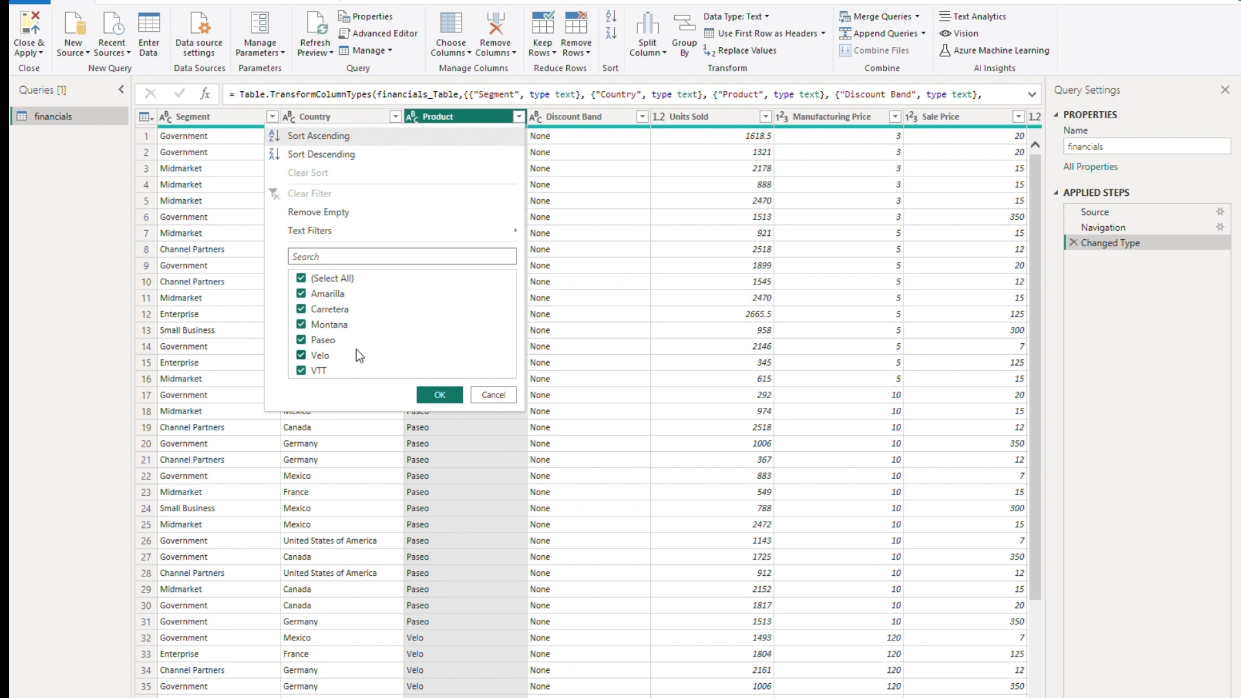
click(301, 278)
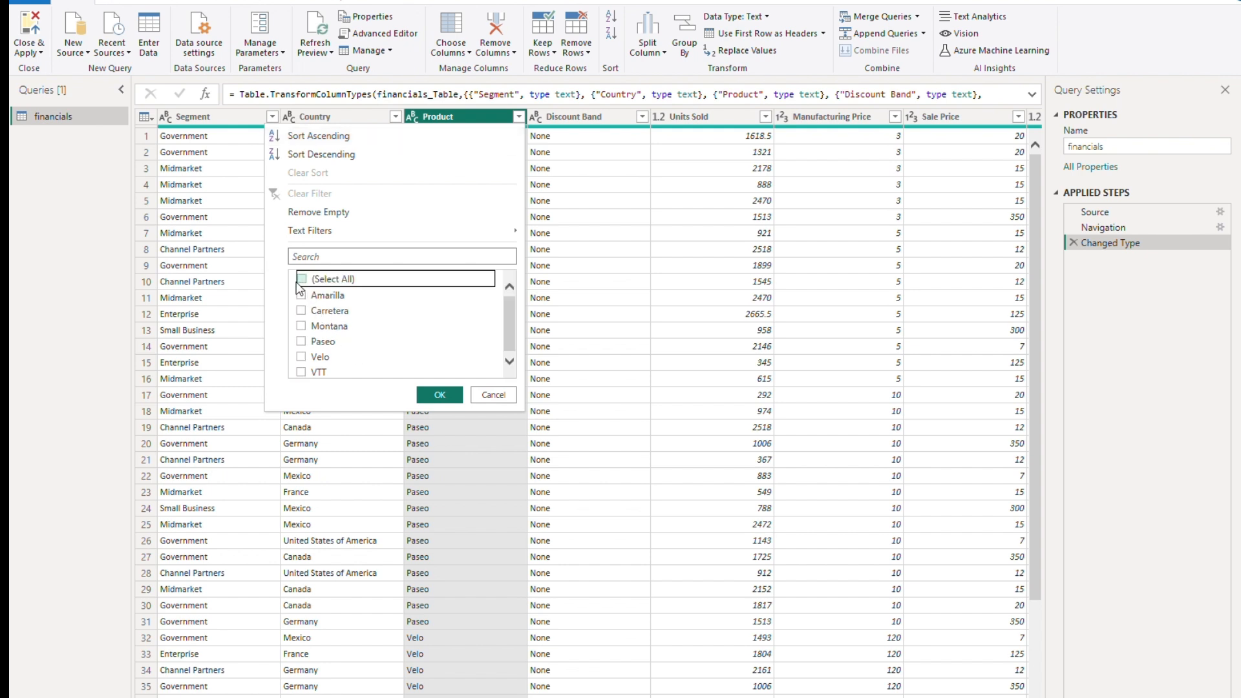
click(302, 341)
click(302, 356)
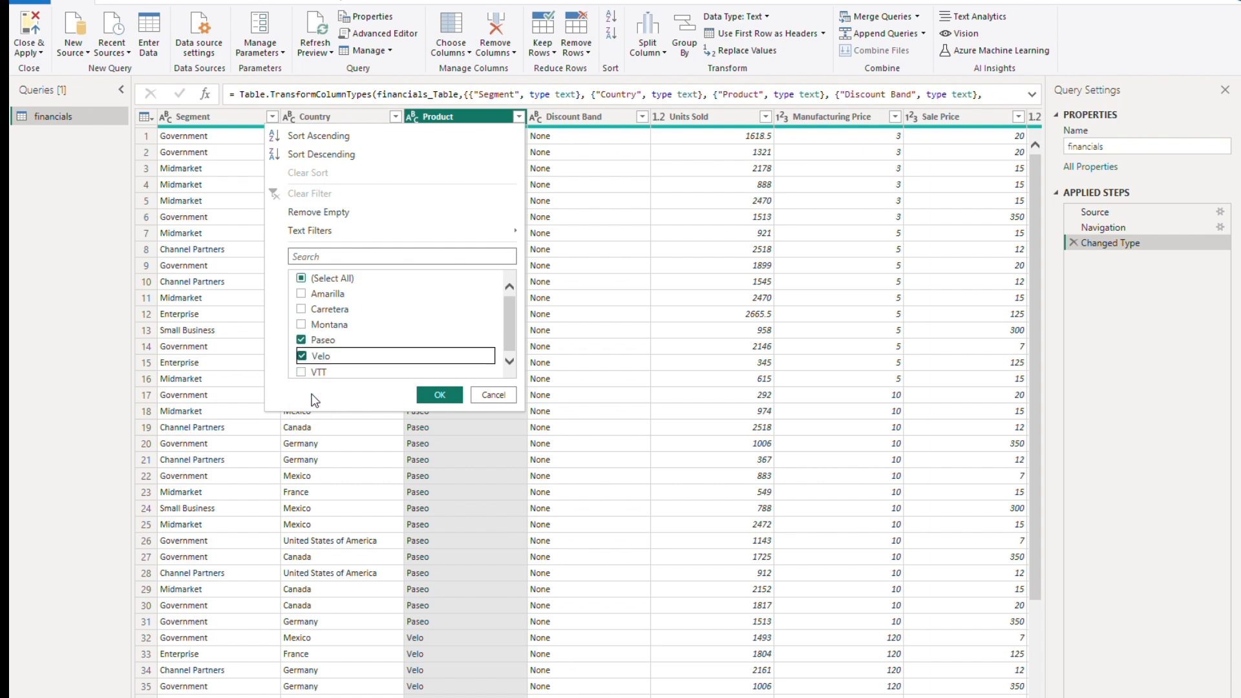
click(437, 394)
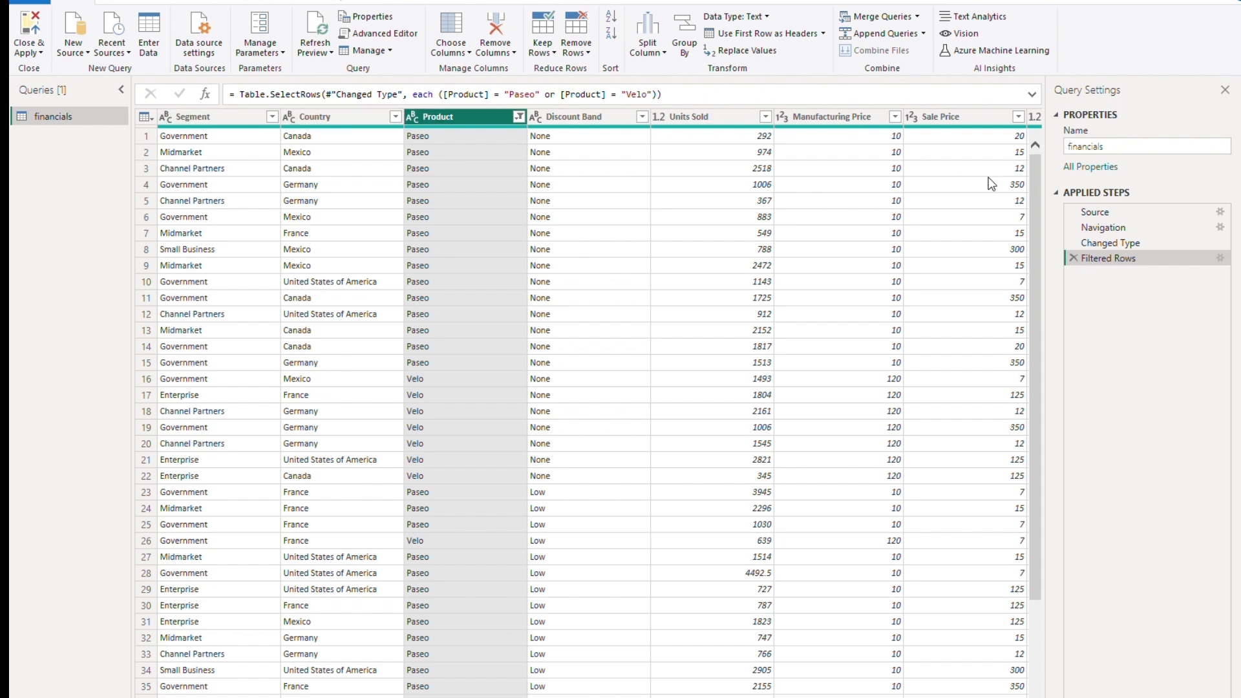
Step: Delete the Filtered Rows step from the financials query, and close the query editor with changes applied
click(1074, 258)
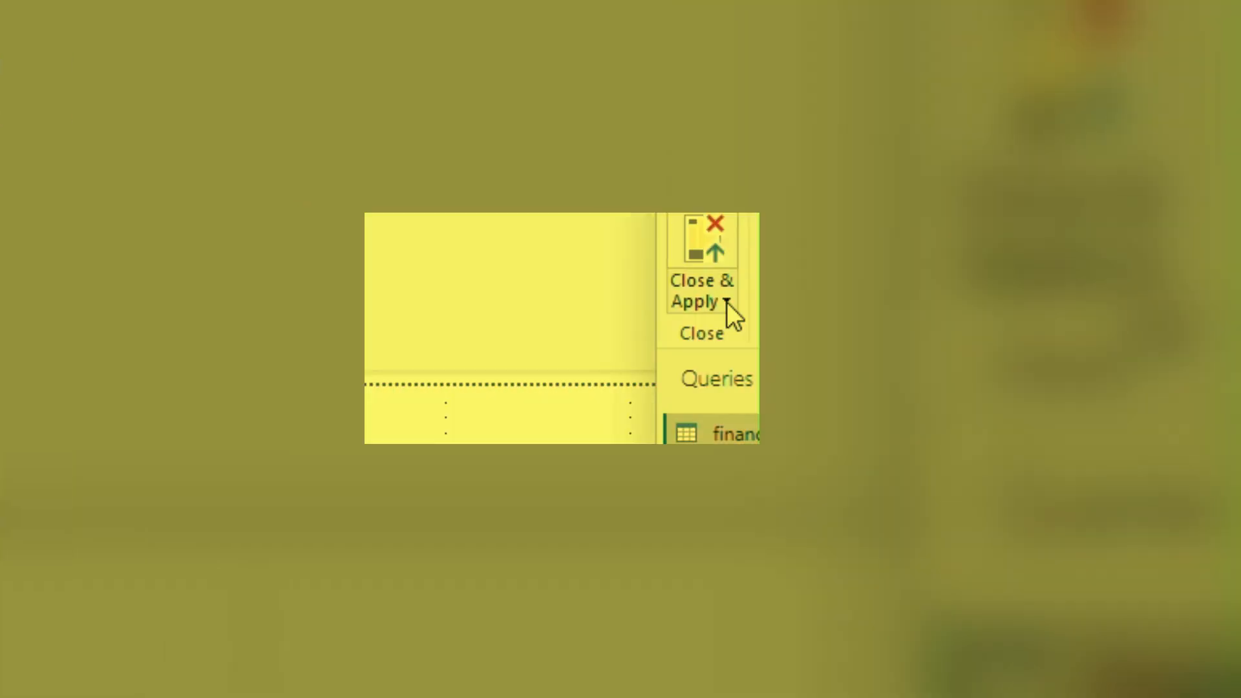
click(41, 53)
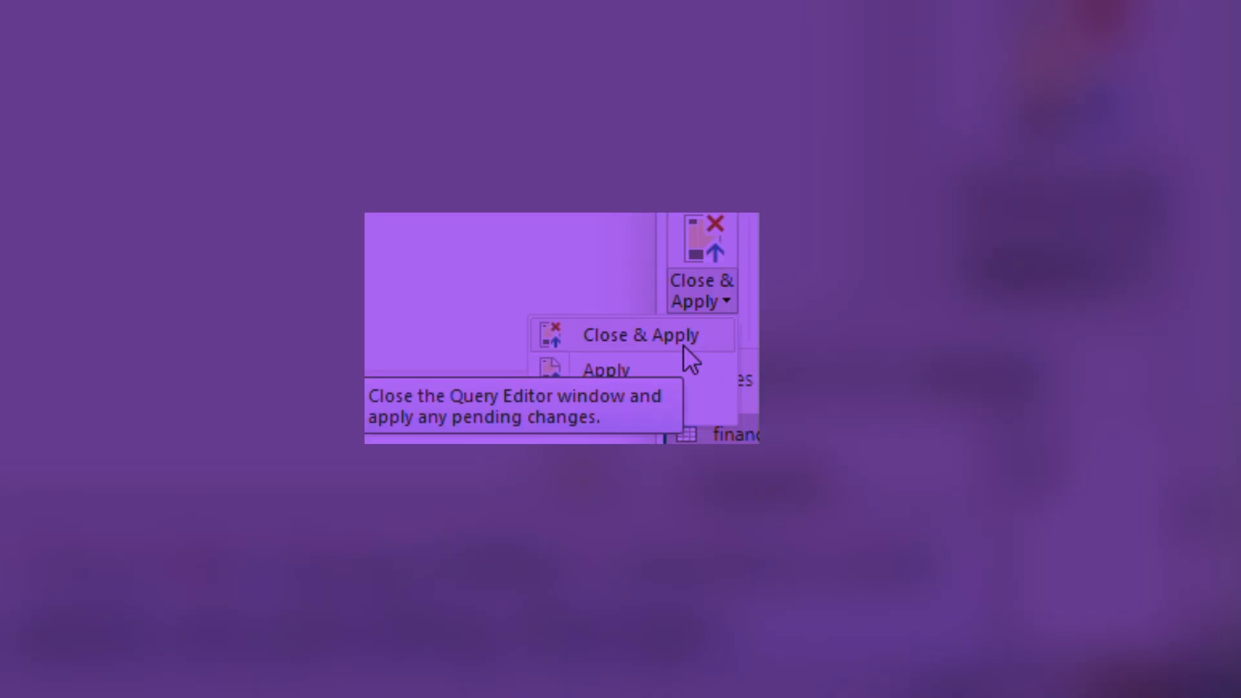
click(684, 345)
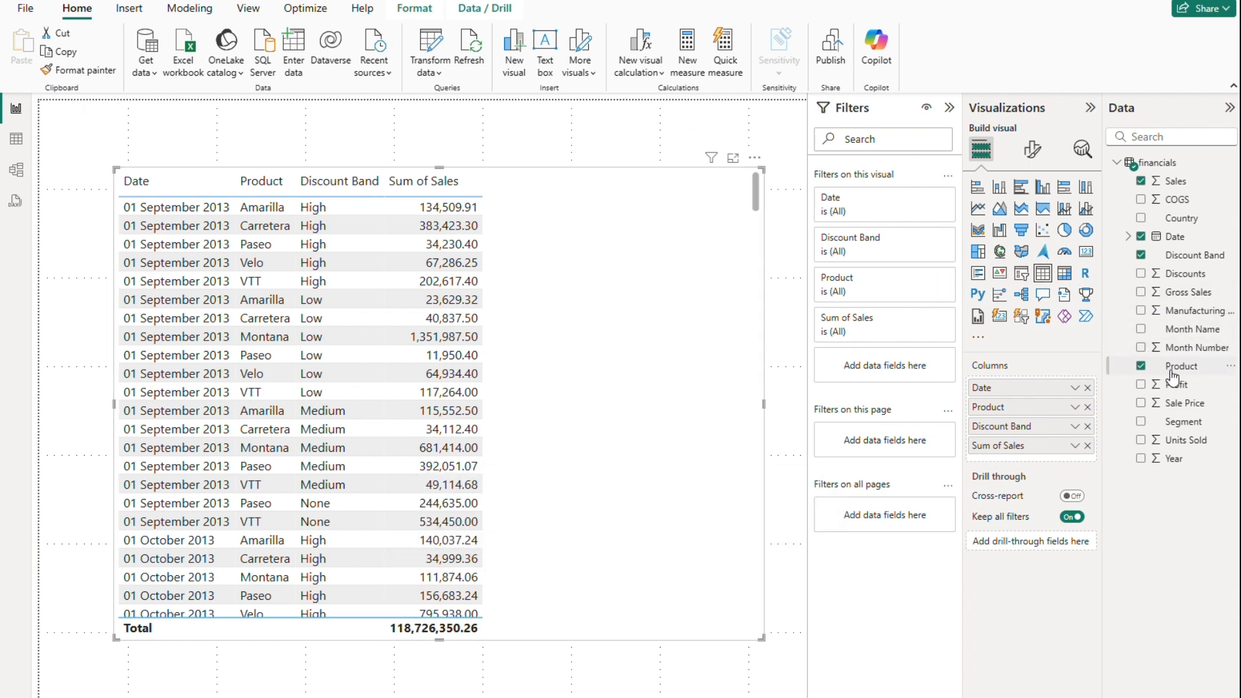
Step: Filter the whole page by Product, keeping only Amarilla, Montana and Paseo
drag(1173, 377, 912, 459)
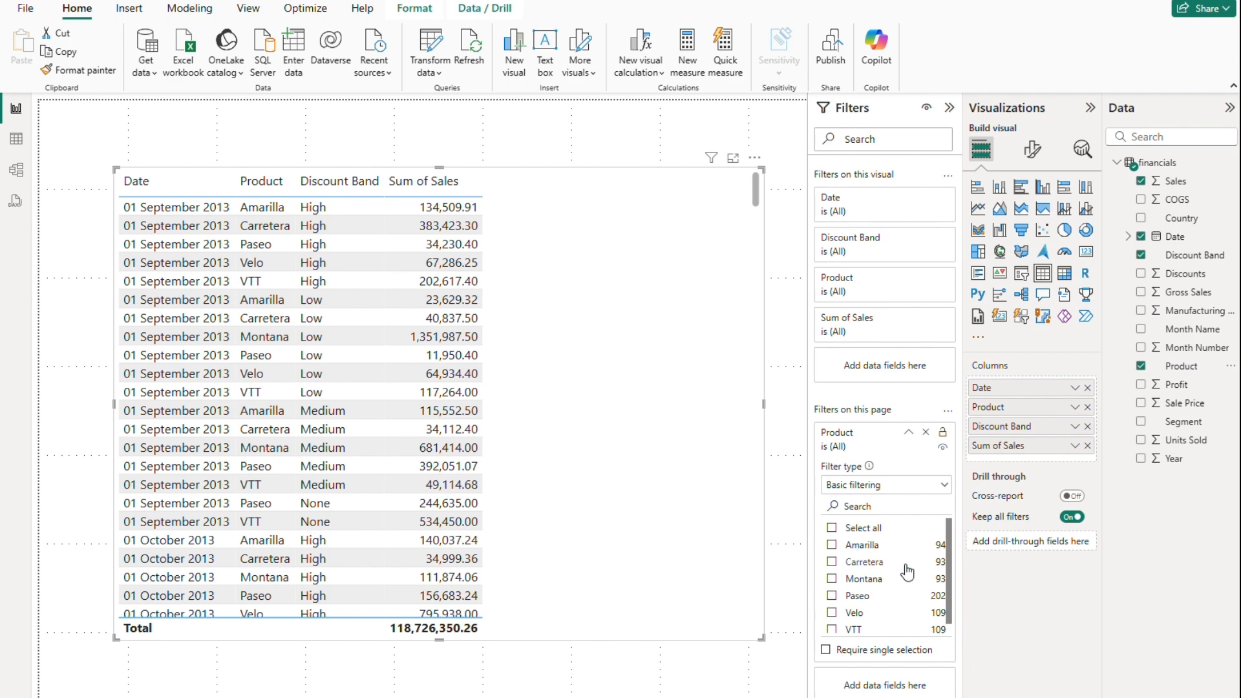
click(831, 546)
click(831, 579)
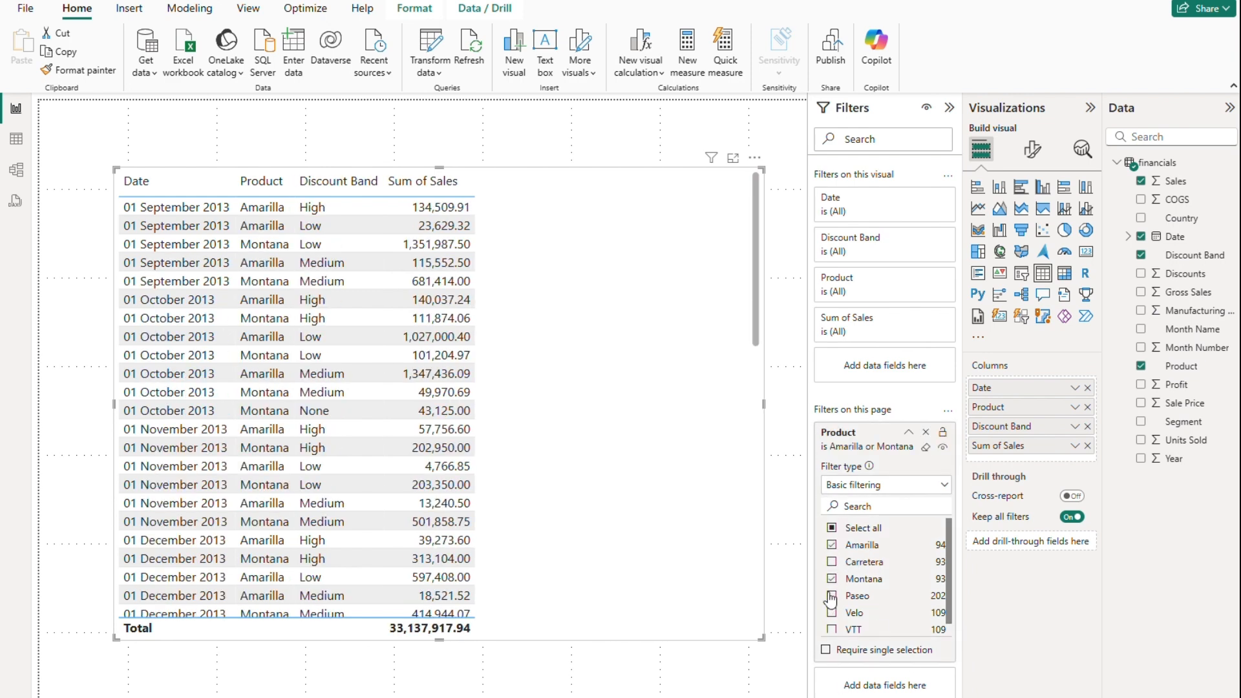
click(832, 595)
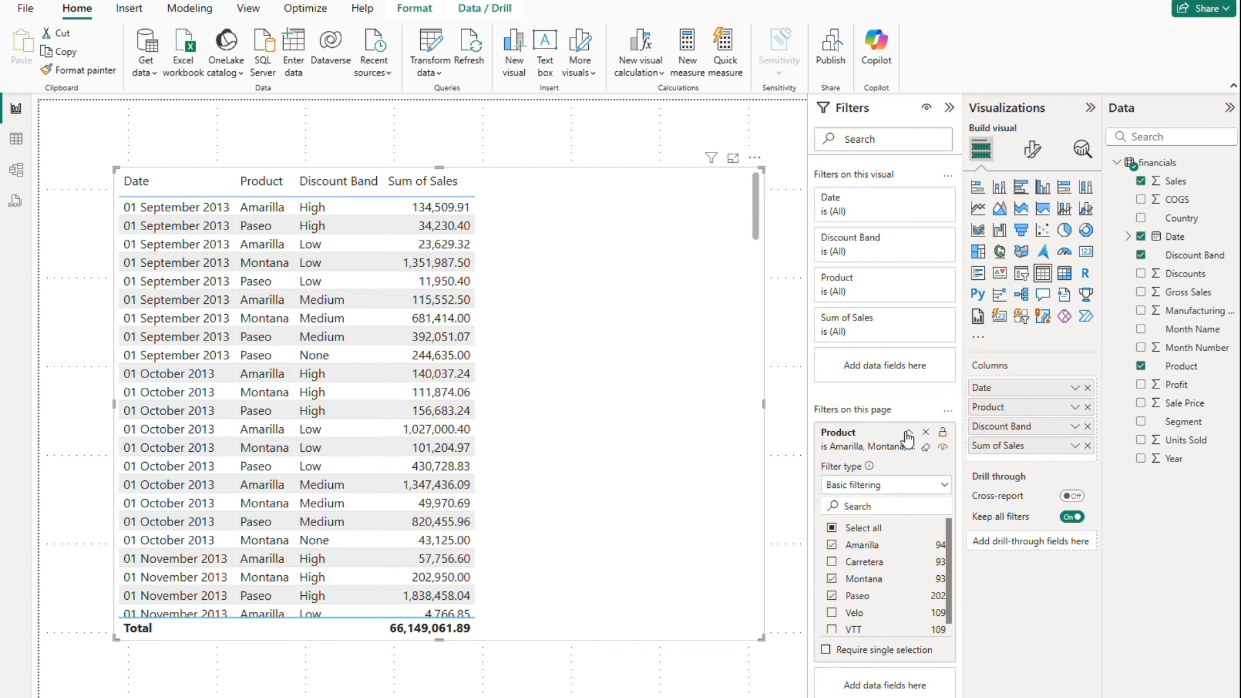
click(908, 438)
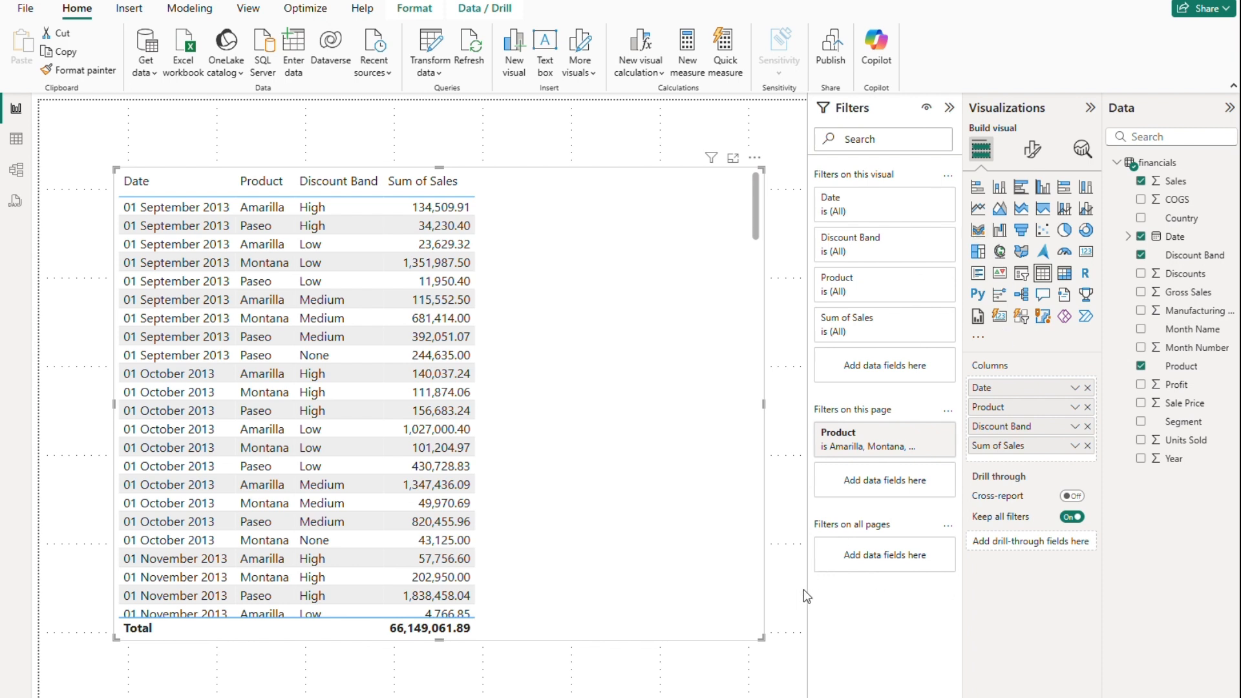
Step: Insert a slicer as a low strip directly above the table and populate it with the Product field
click(797, 625)
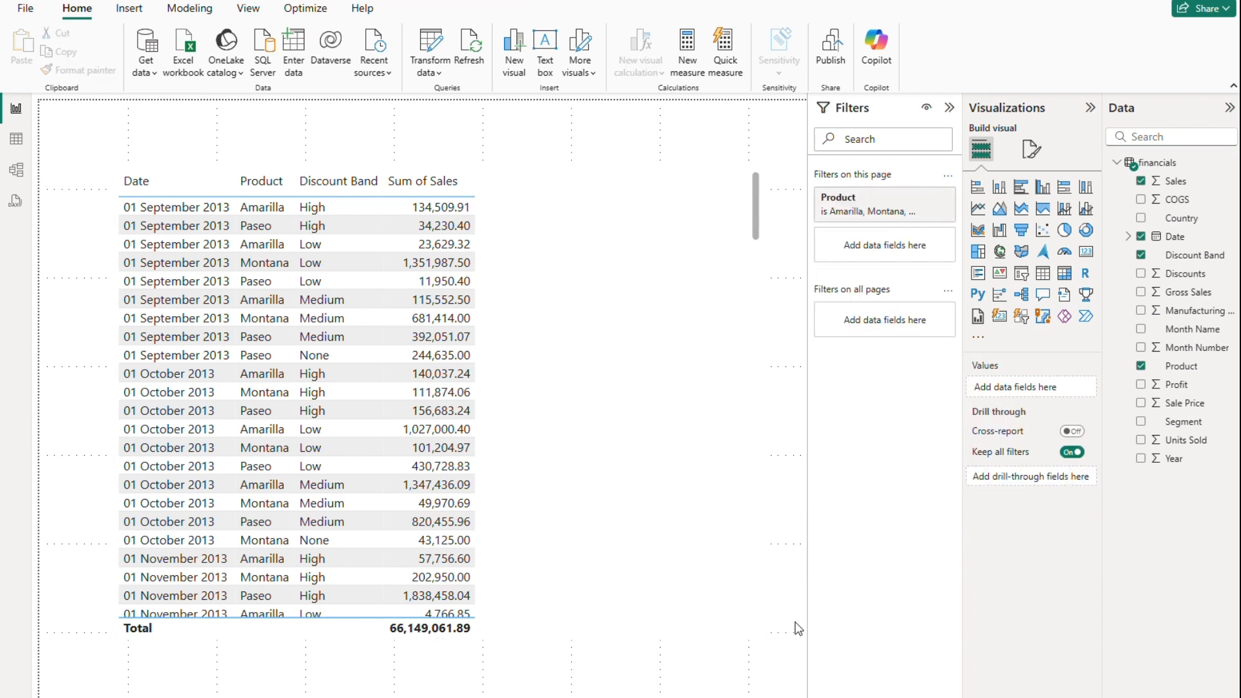
click(1021, 273)
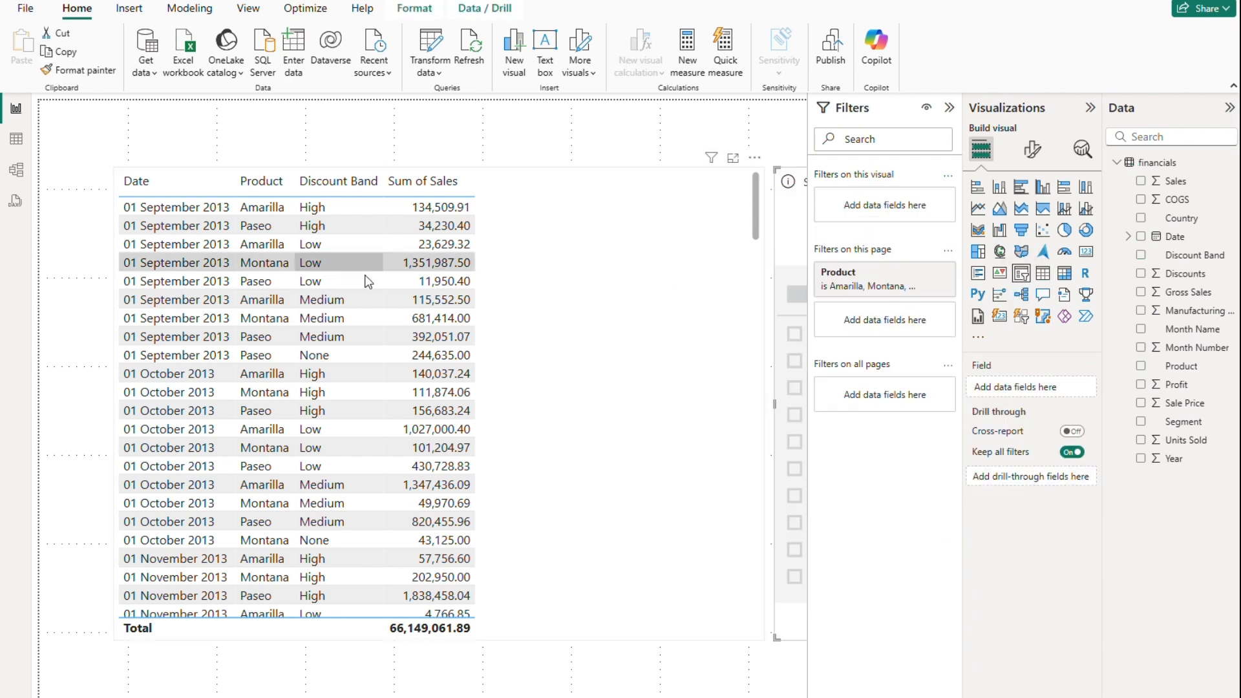
drag(775, 237, 286, 147)
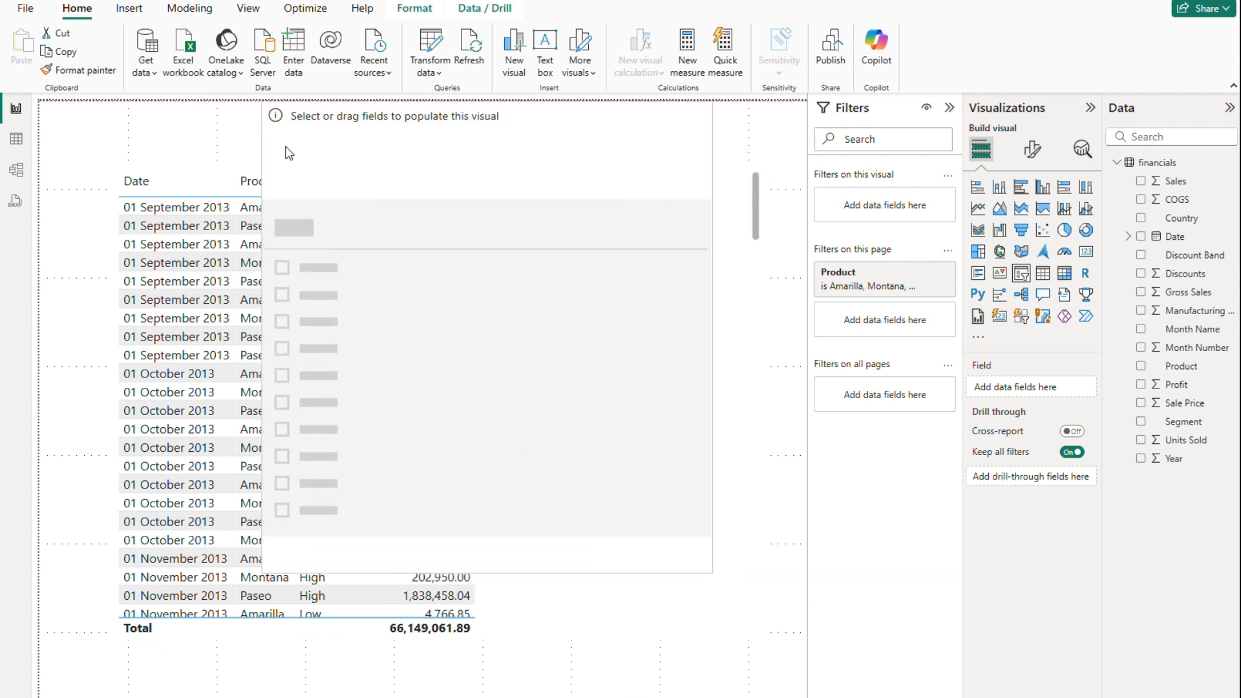
drag(482, 570, 299, 140)
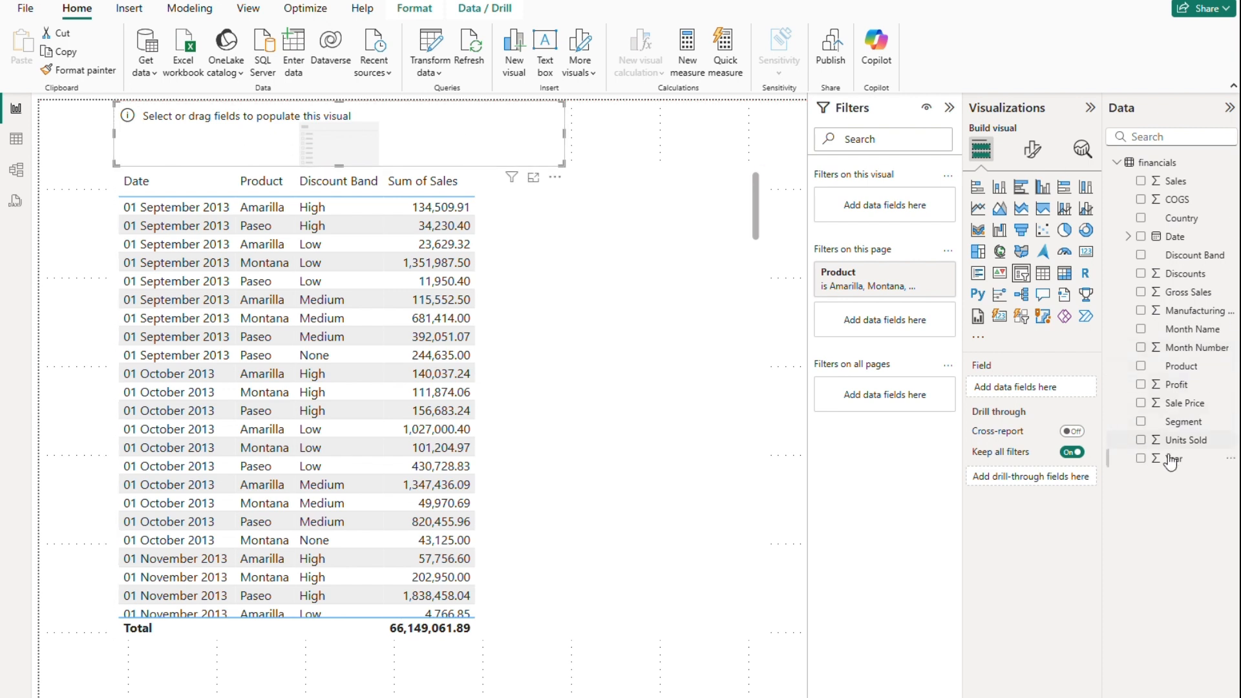
drag(1181, 365, 362, 154)
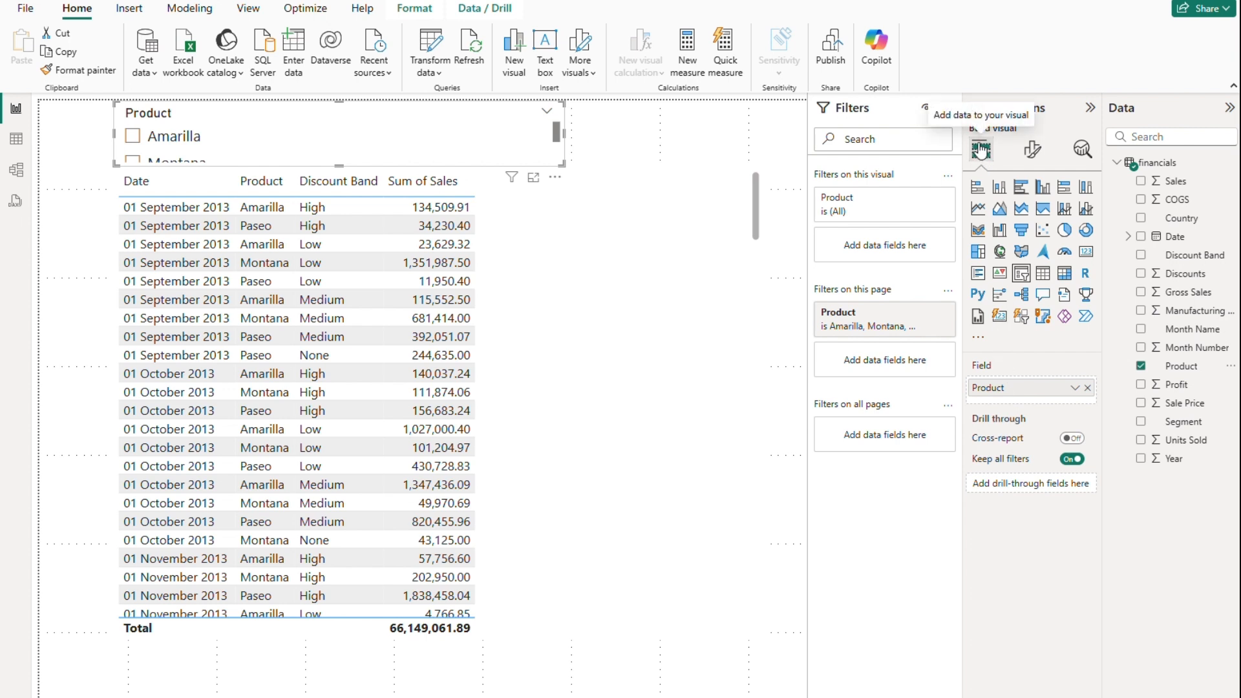
Step: Change the Product slicer's style to Dropdown in its formatting options
click(1032, 149)
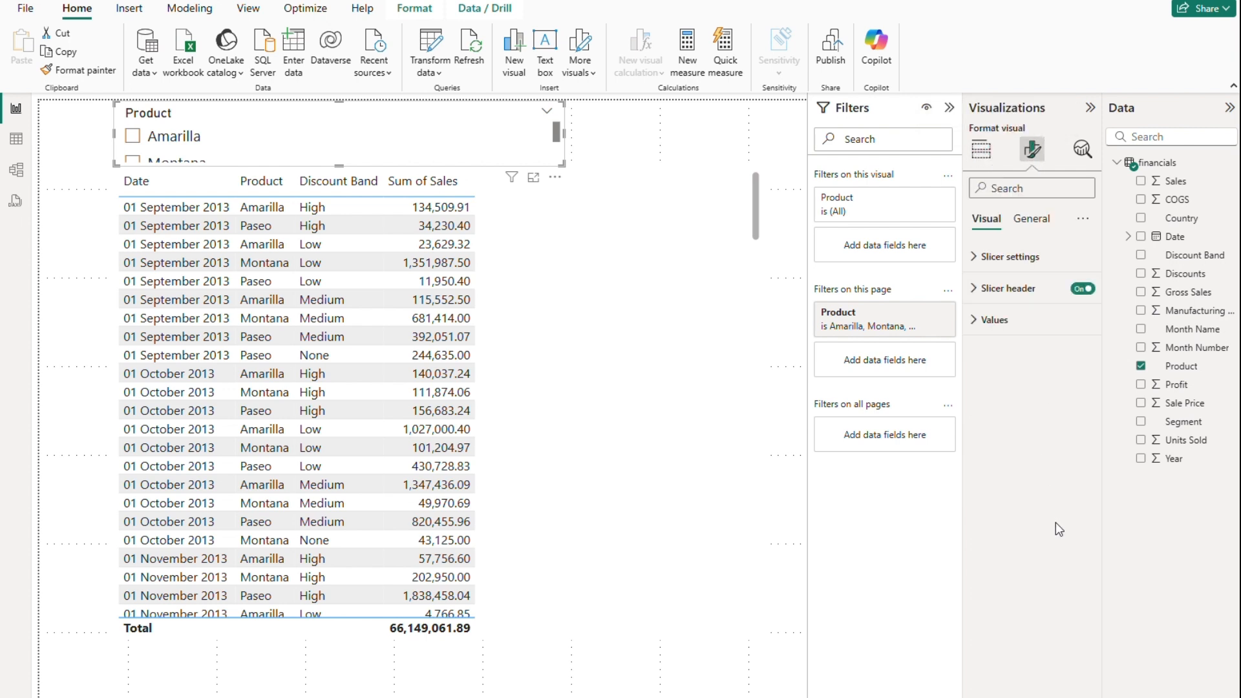
click(1030, 219)
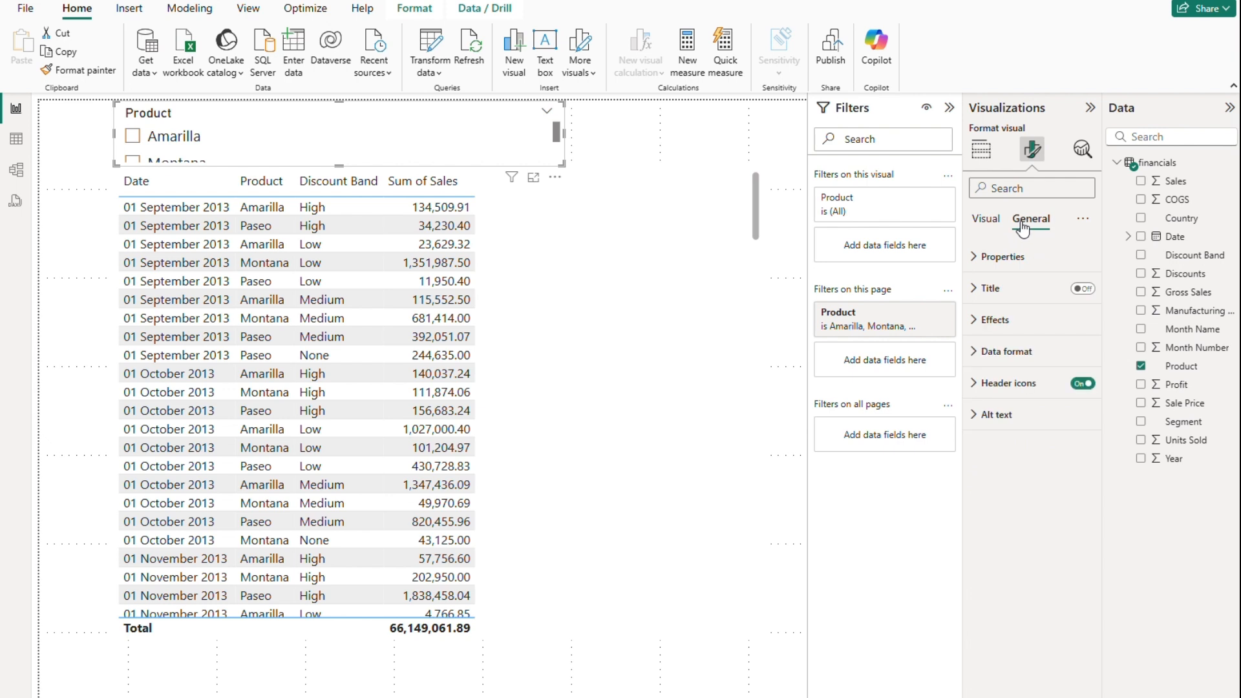
click(994, 223)
click(982, 256)
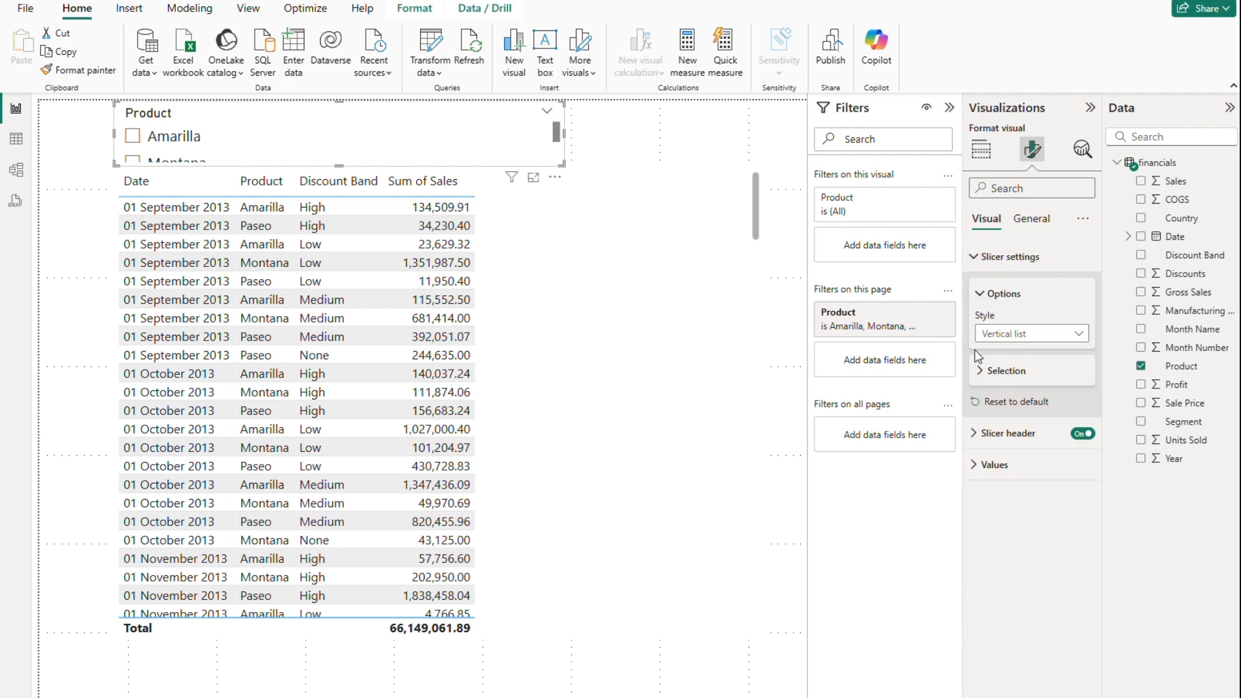
click(1072, 335)
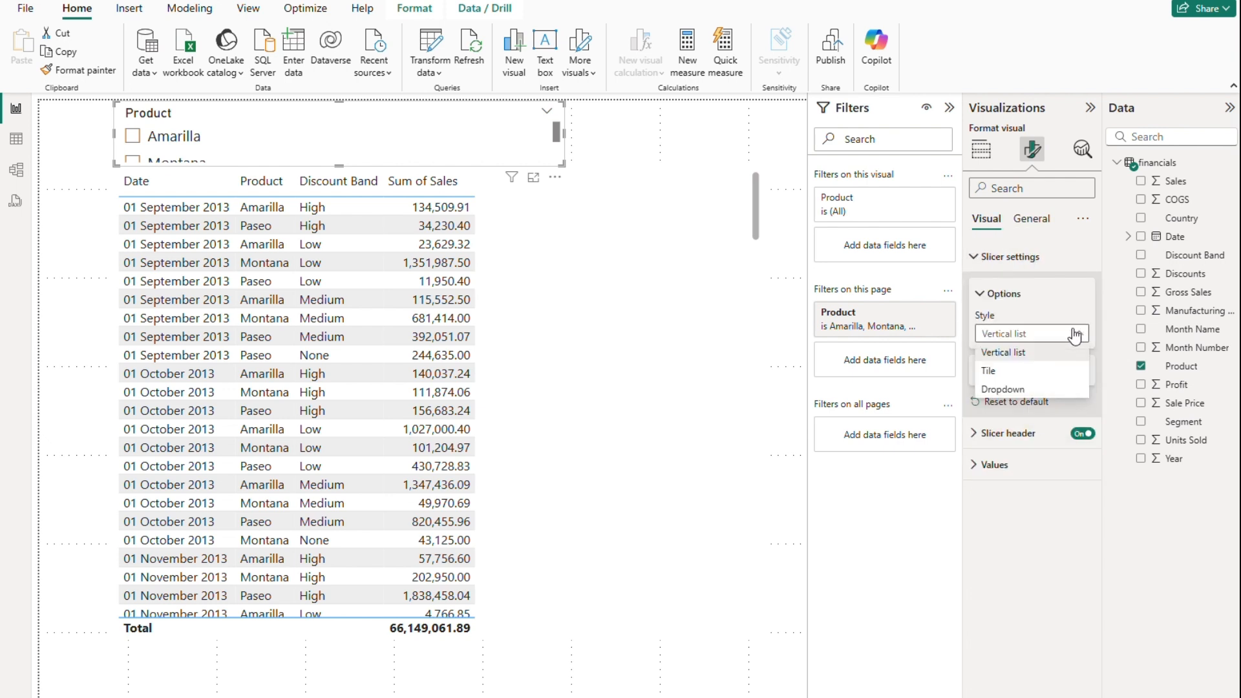
click(1038, 391)
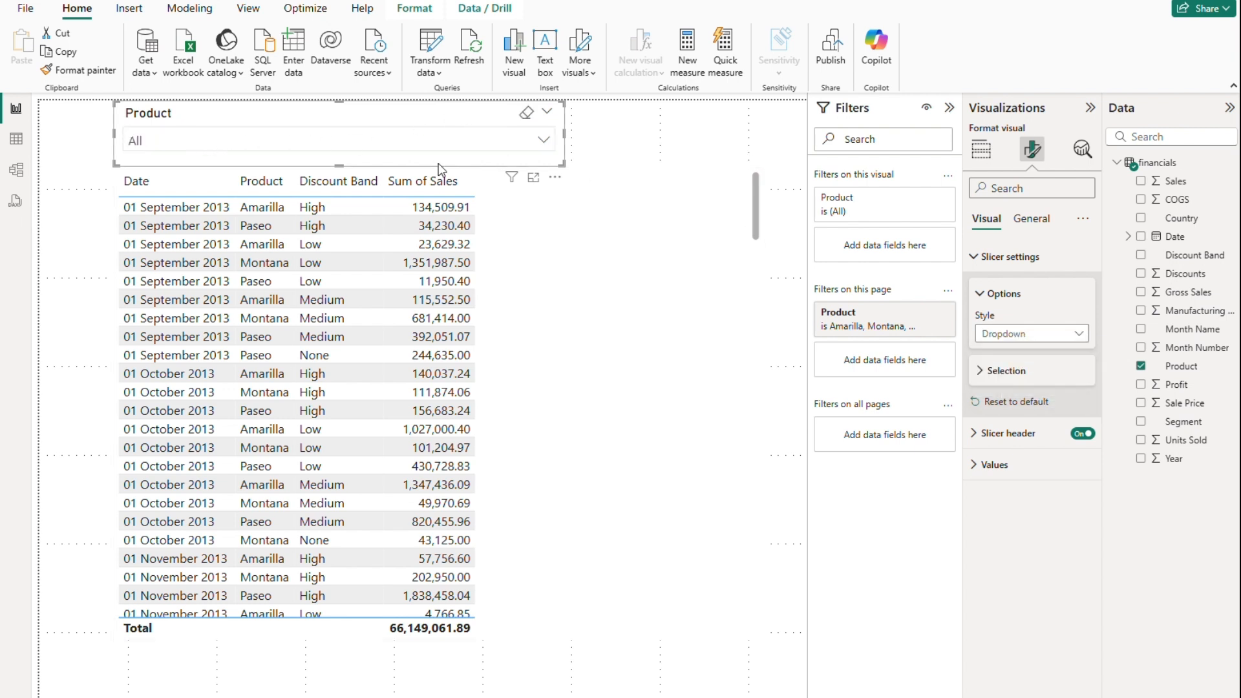
Step: Try the Tile and Vertical list styles on the Product slicer, reduce its height slightly, and return it to Dropdown
click(1033, 333)
click(1019, 372)
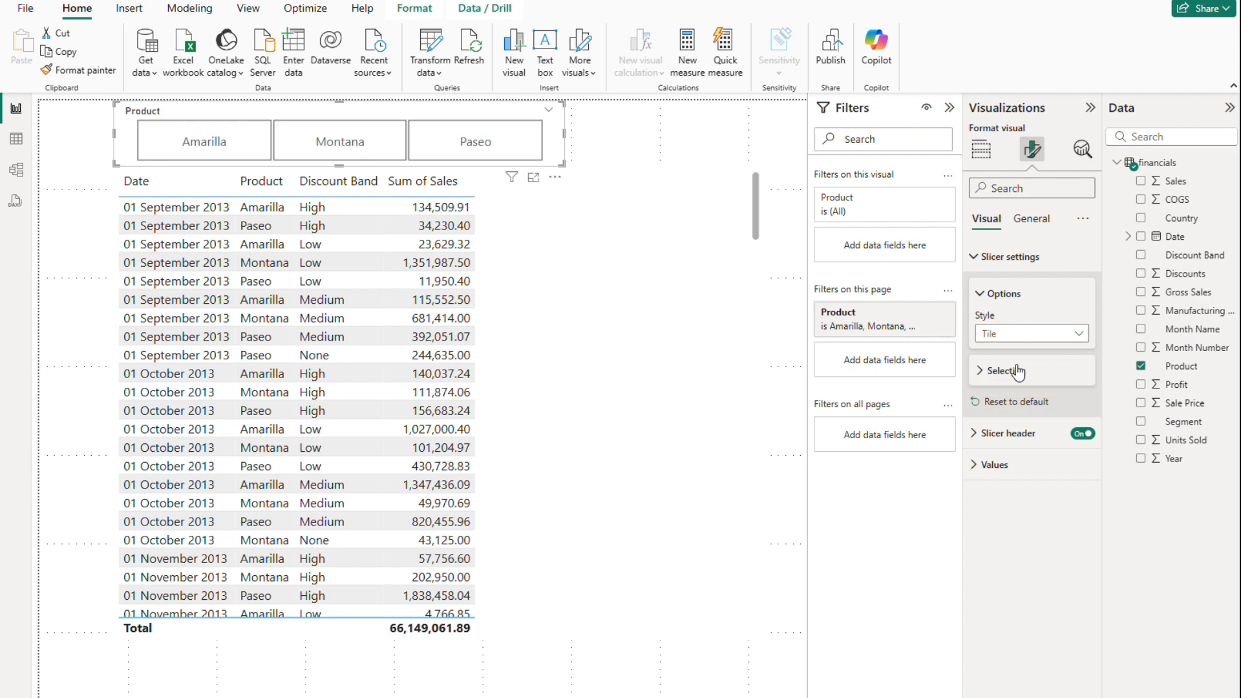
mouse_move(347, 169)
mouse_down()
mouse_move(339, 406)
mouse_move(339, 159)
mouse_up()
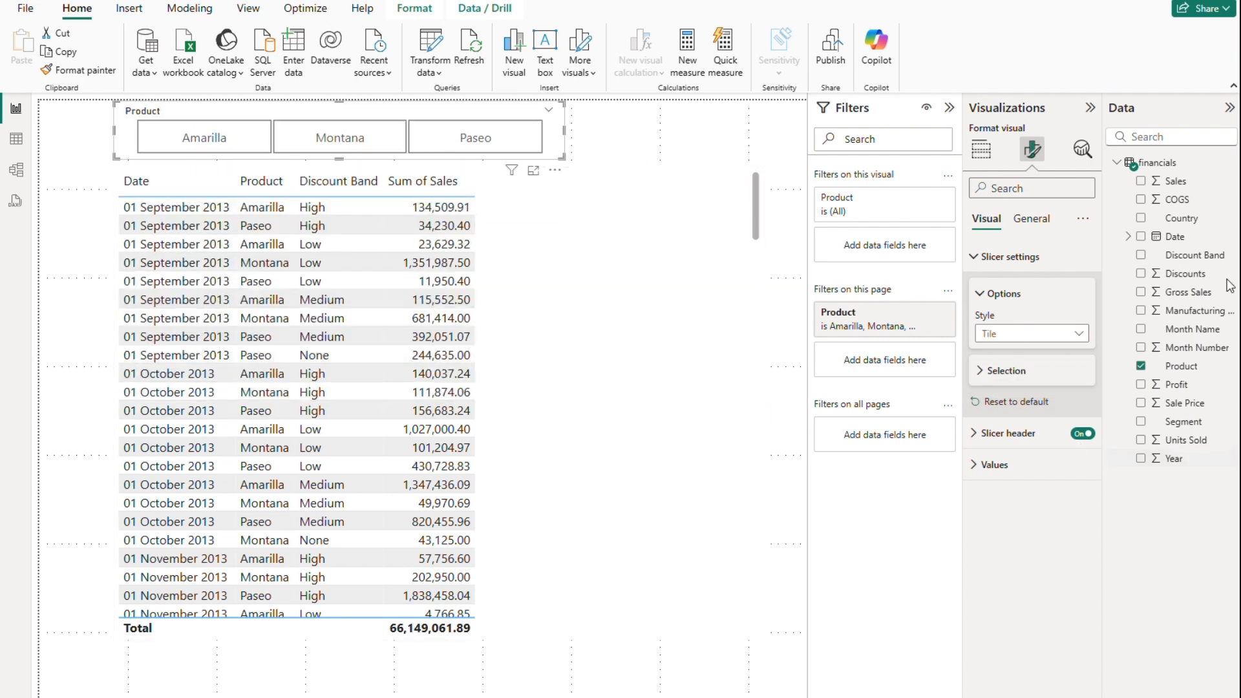
click(1000, 335)
click(1001, 351)
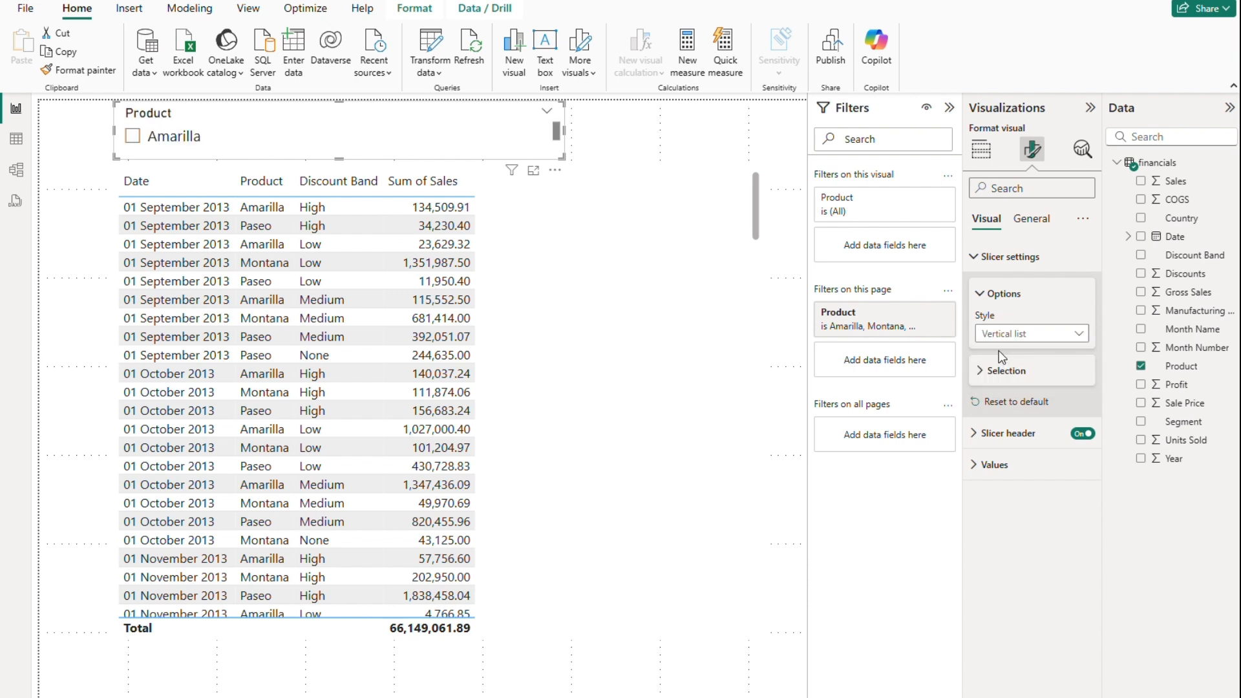
click(1002, 333)
click(1002, 389)
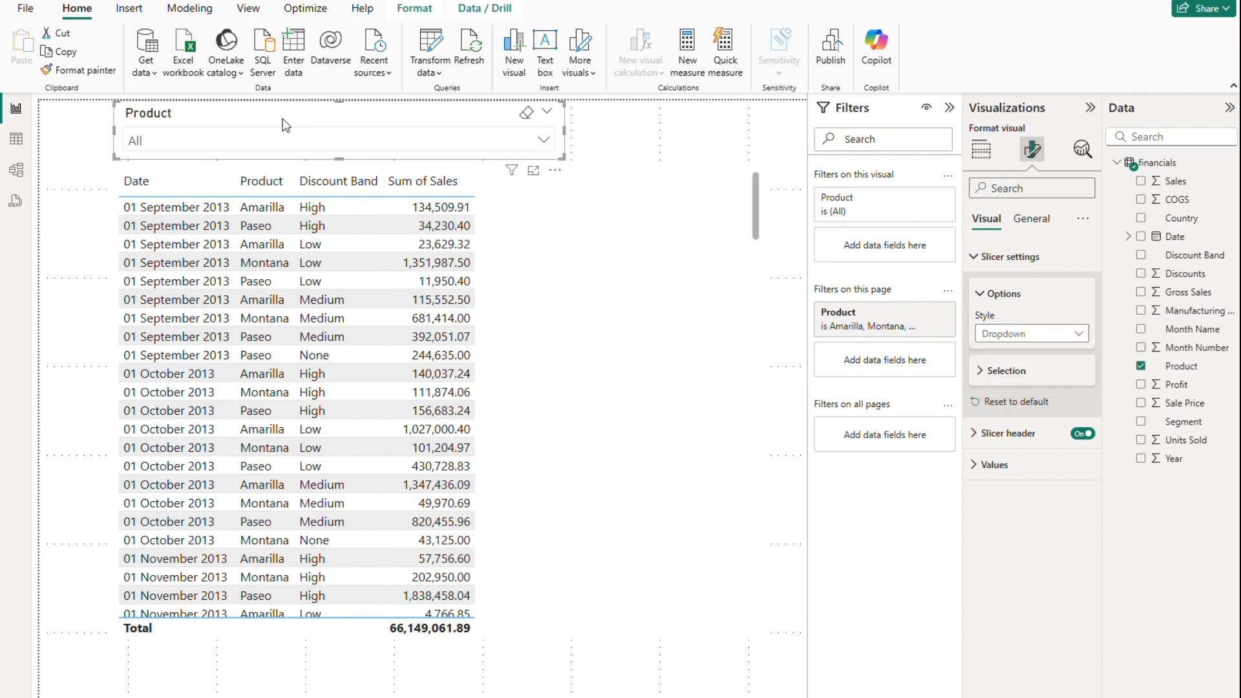
Step: Use the Product slicer to limit the table to Paseo
click(634, 271)
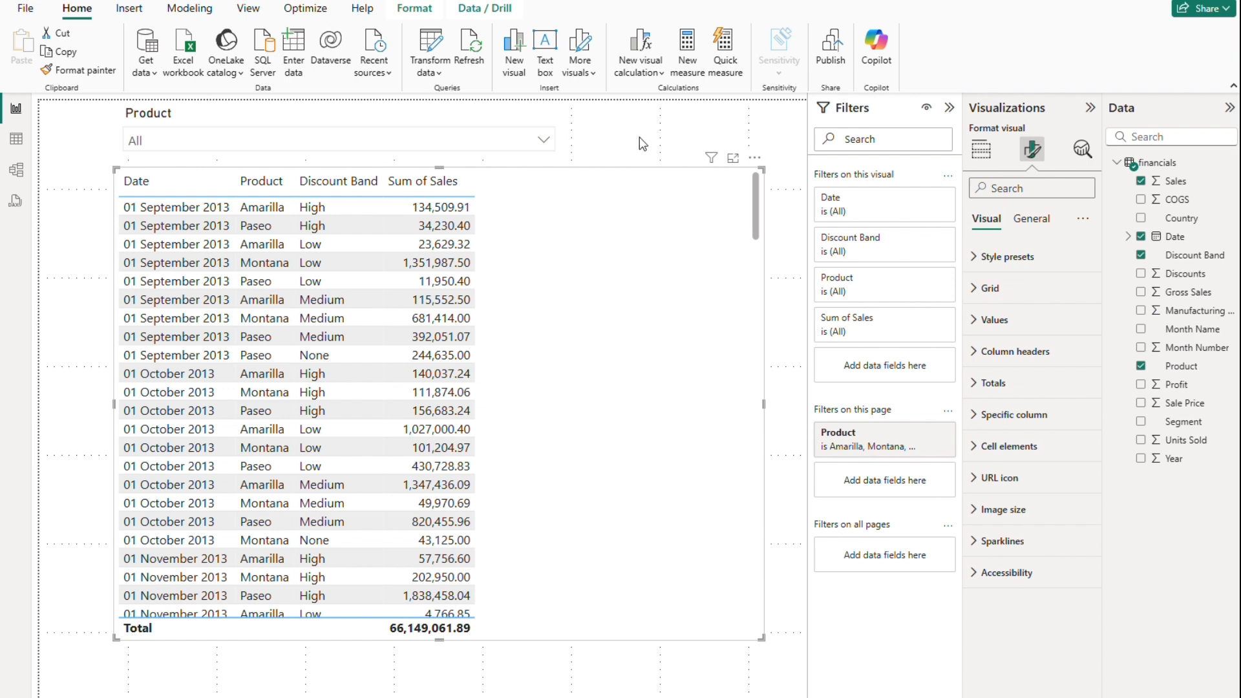
click(587, 143)
click(544, 141)
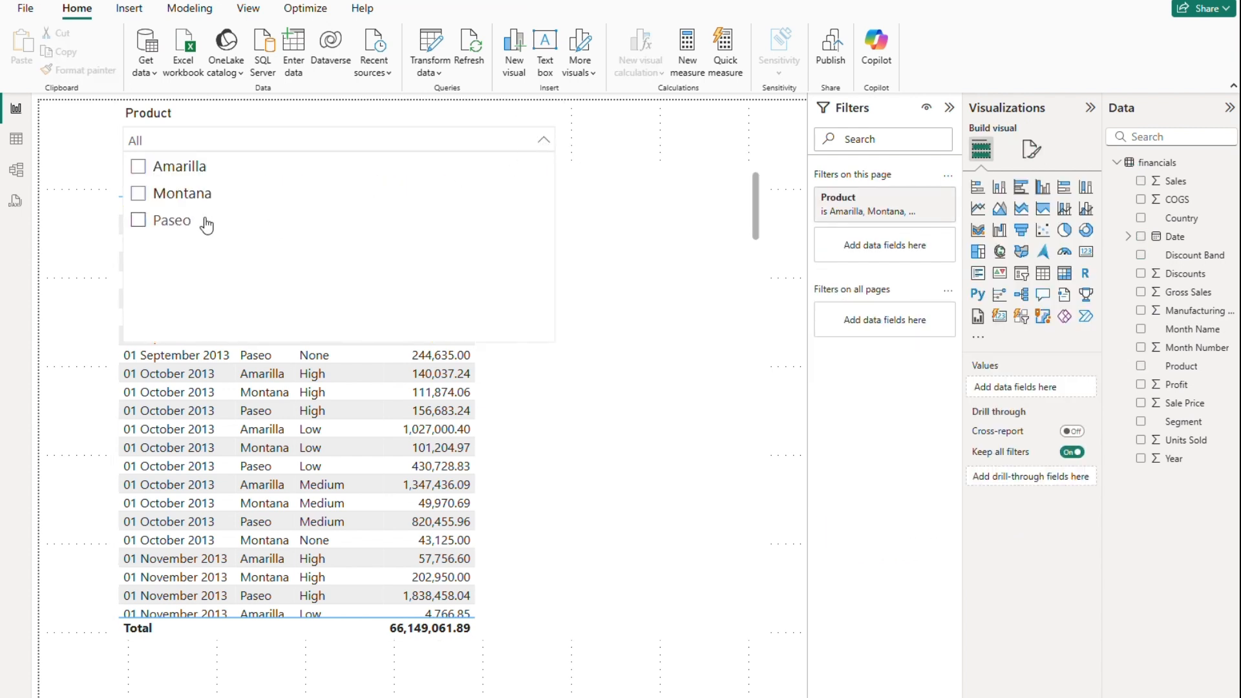
click(136, 223)
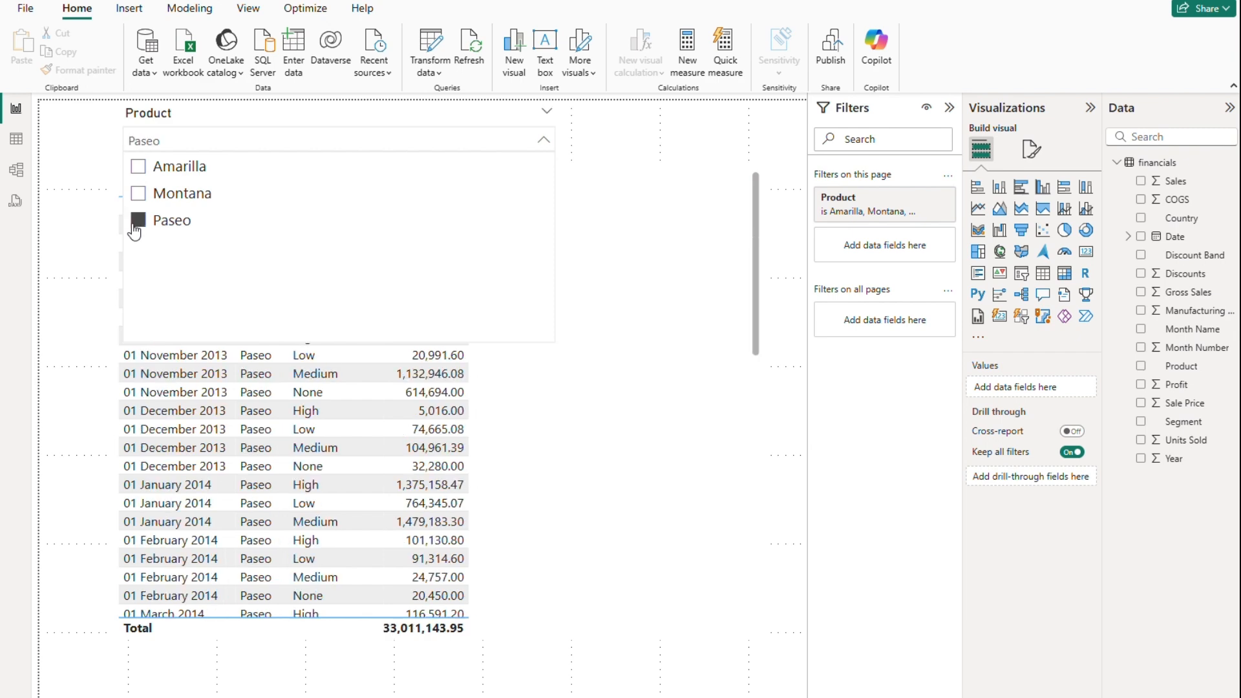
click(491, 463)
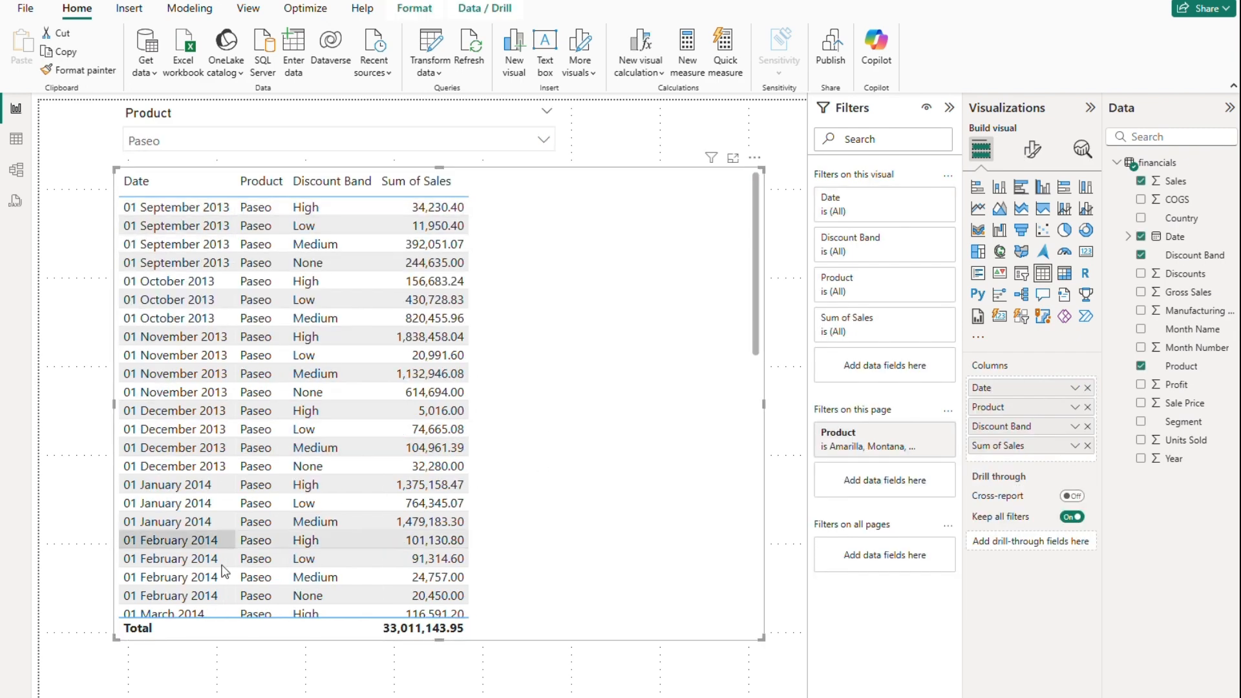
click(328, 683)
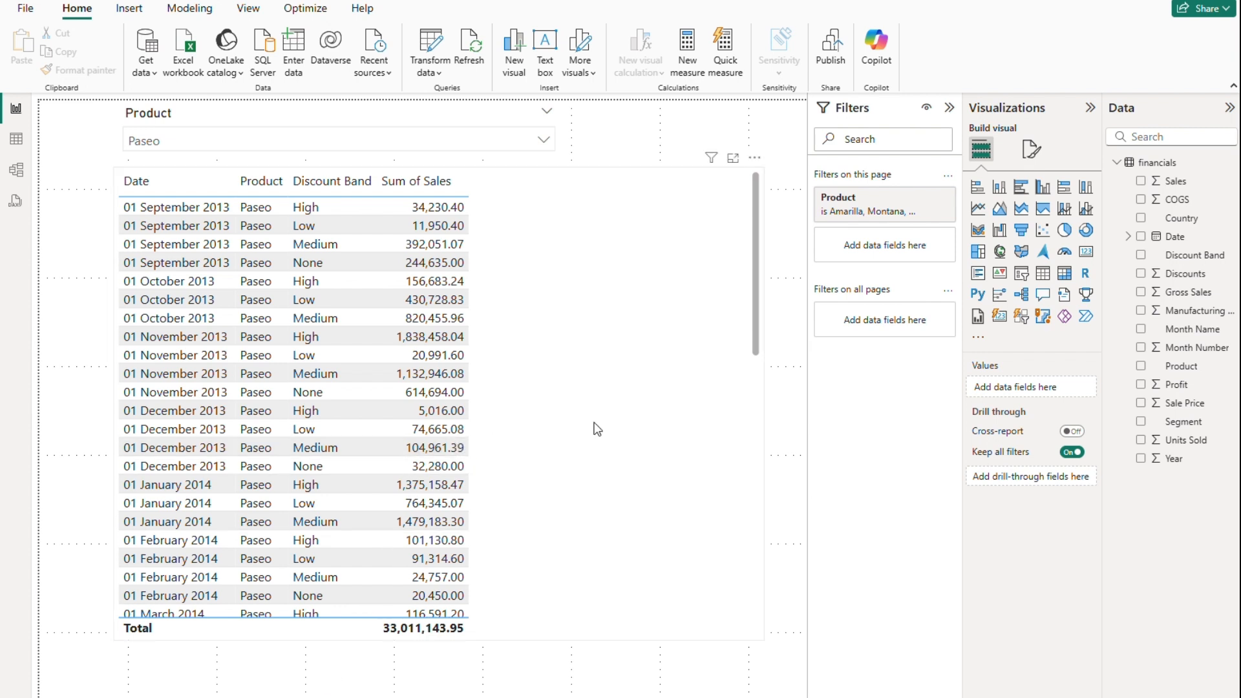
Step: Narrow the table visual so that its frame ends just past the Sum of Sales column
click(764, 398)
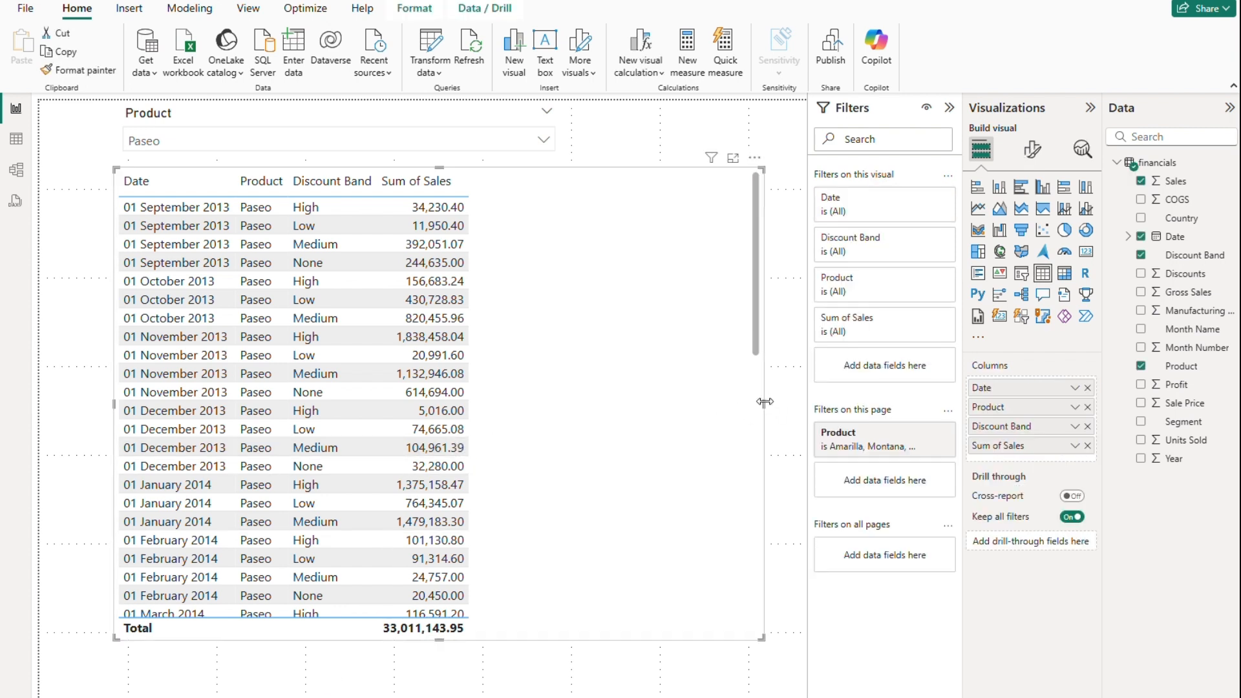
drag(741, 410, 507, 413)
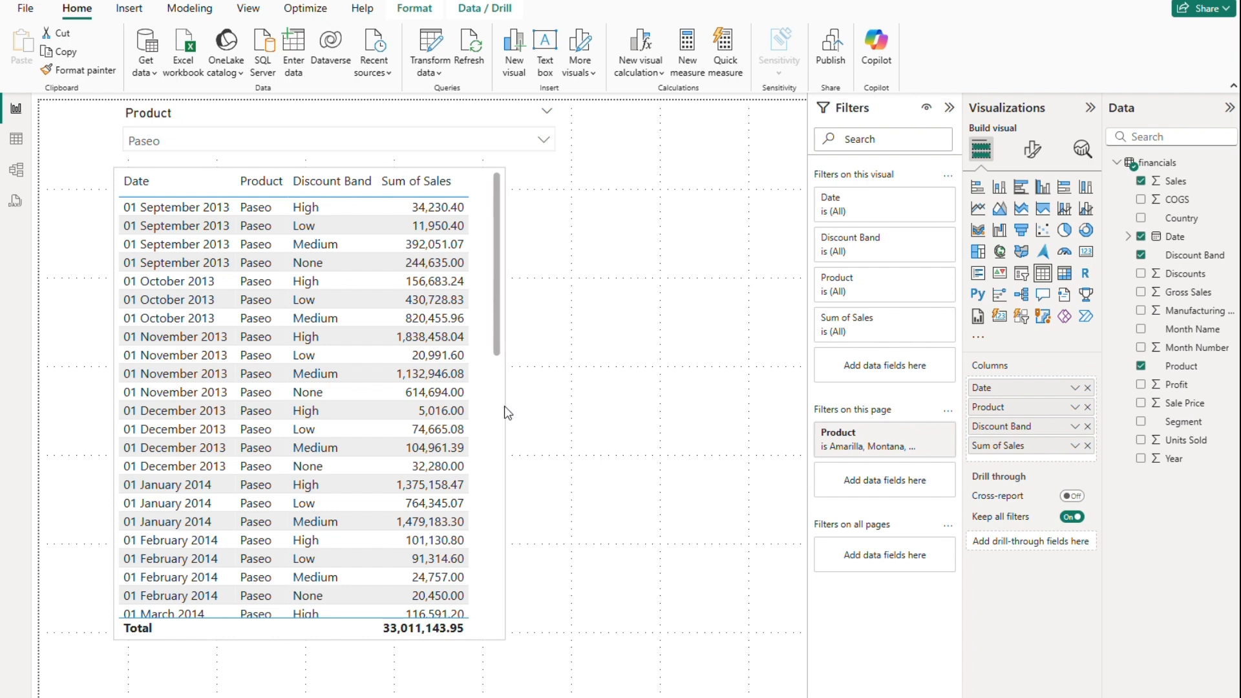
click(608, 363)
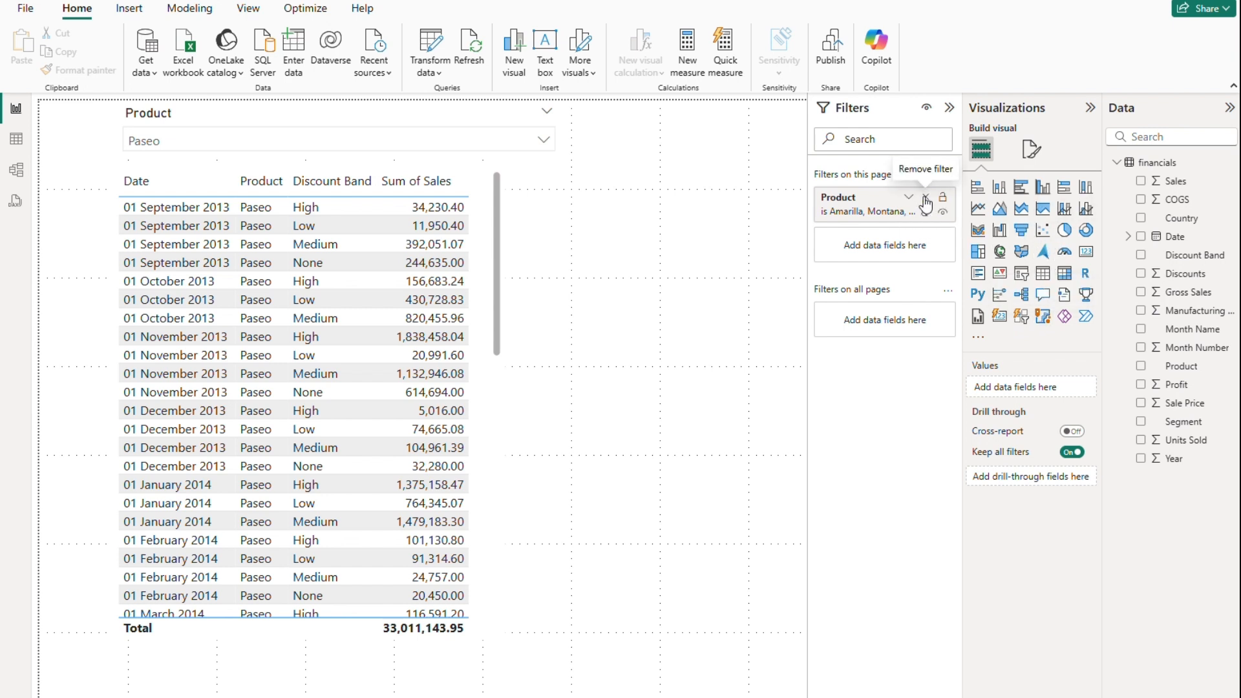
Step: Remove the page-level Product filter and clear the Product slicer's selection
click(925, 197)
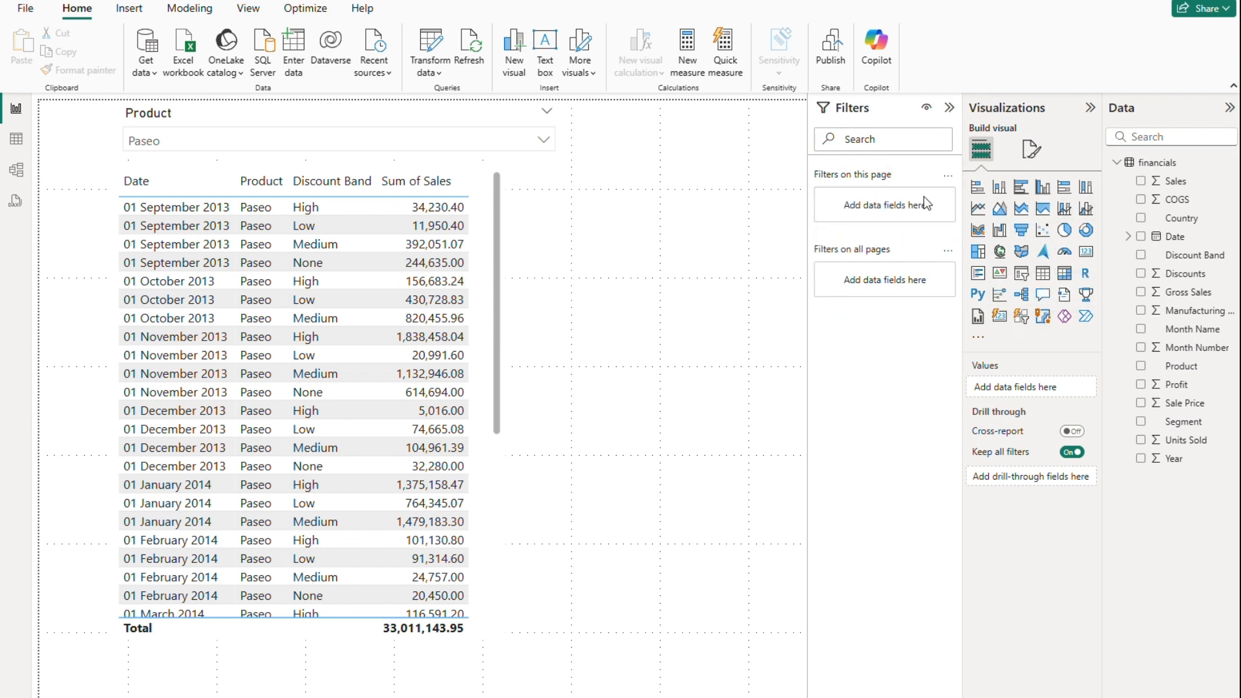
click(551, 142)
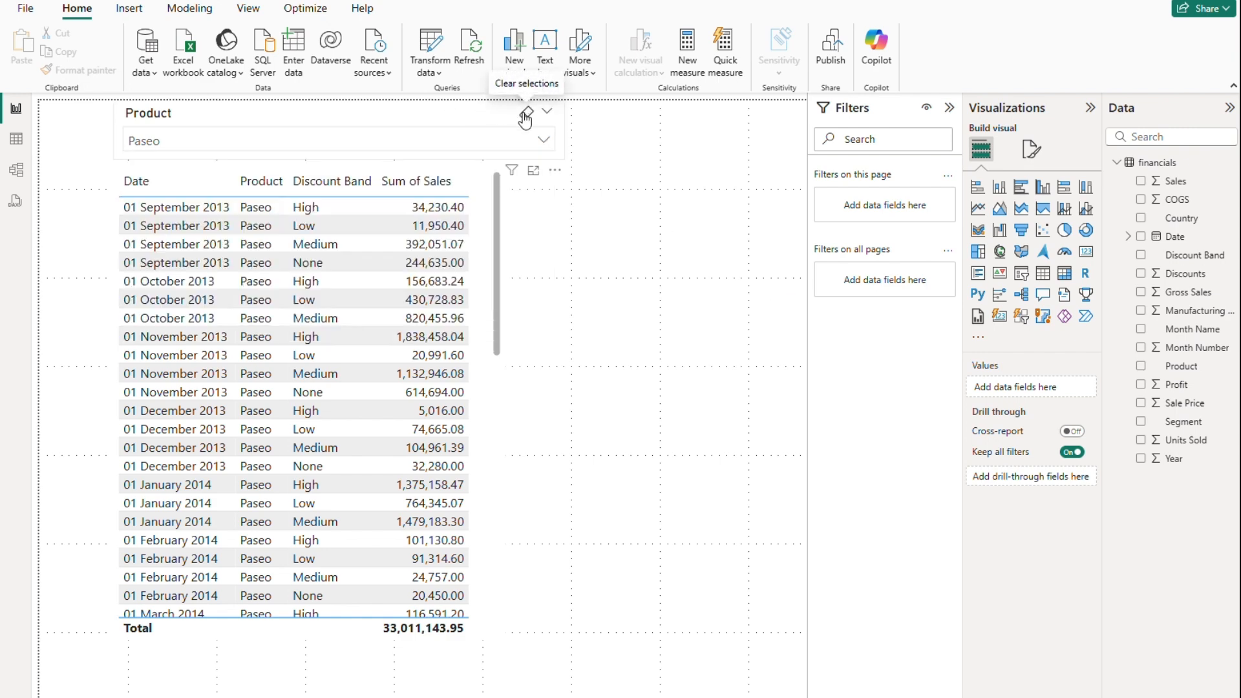
click(521, 110)
click(693, 334)
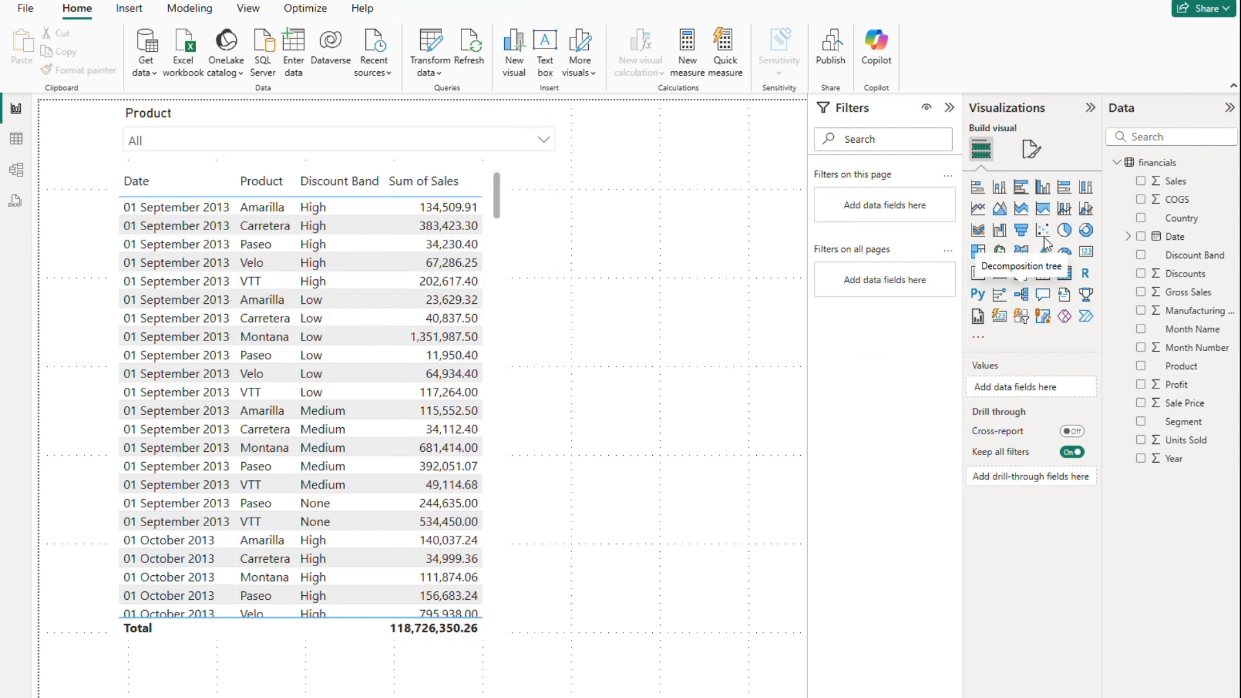
Step: Insert an empty pie chart beside the table and collapse the filters area to make room for it
click(1063, 230)
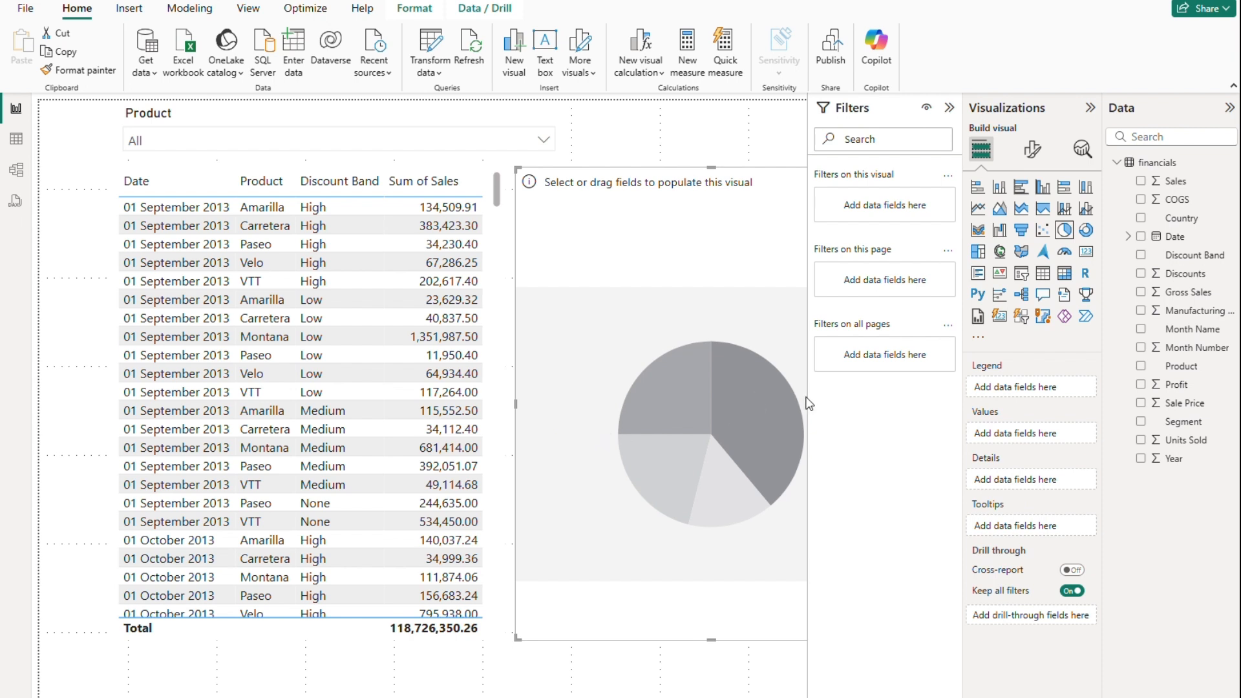
click(948, 107)
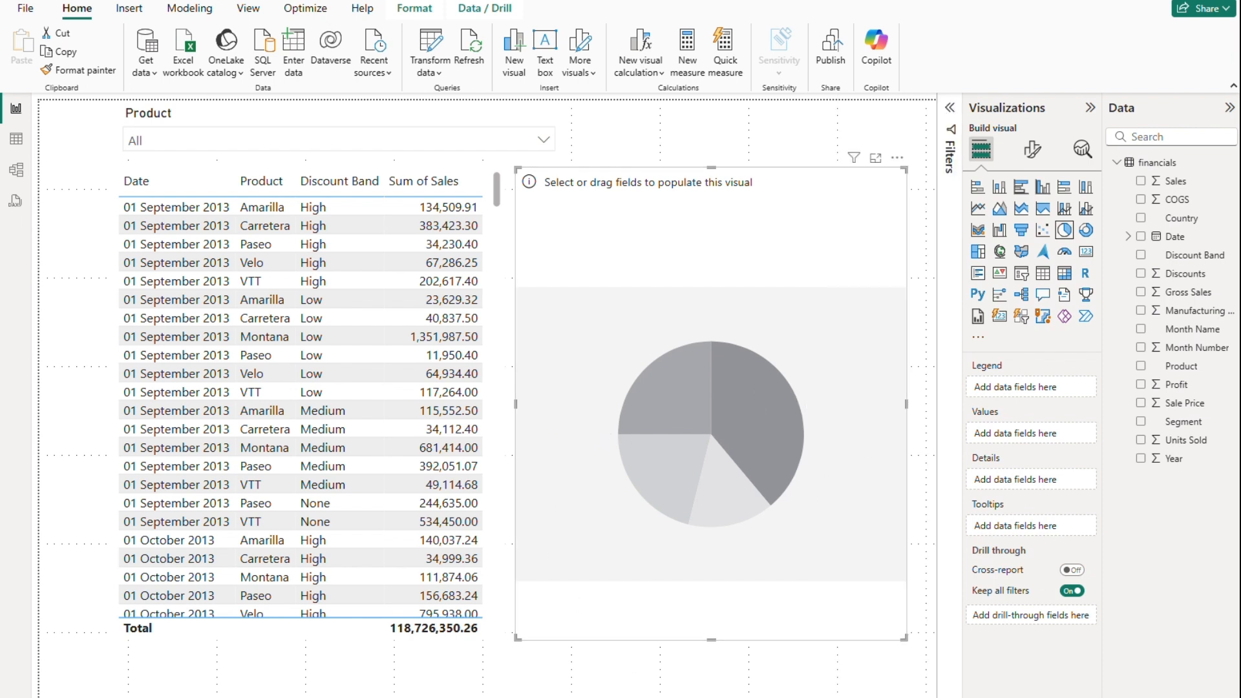
click(670, 692)
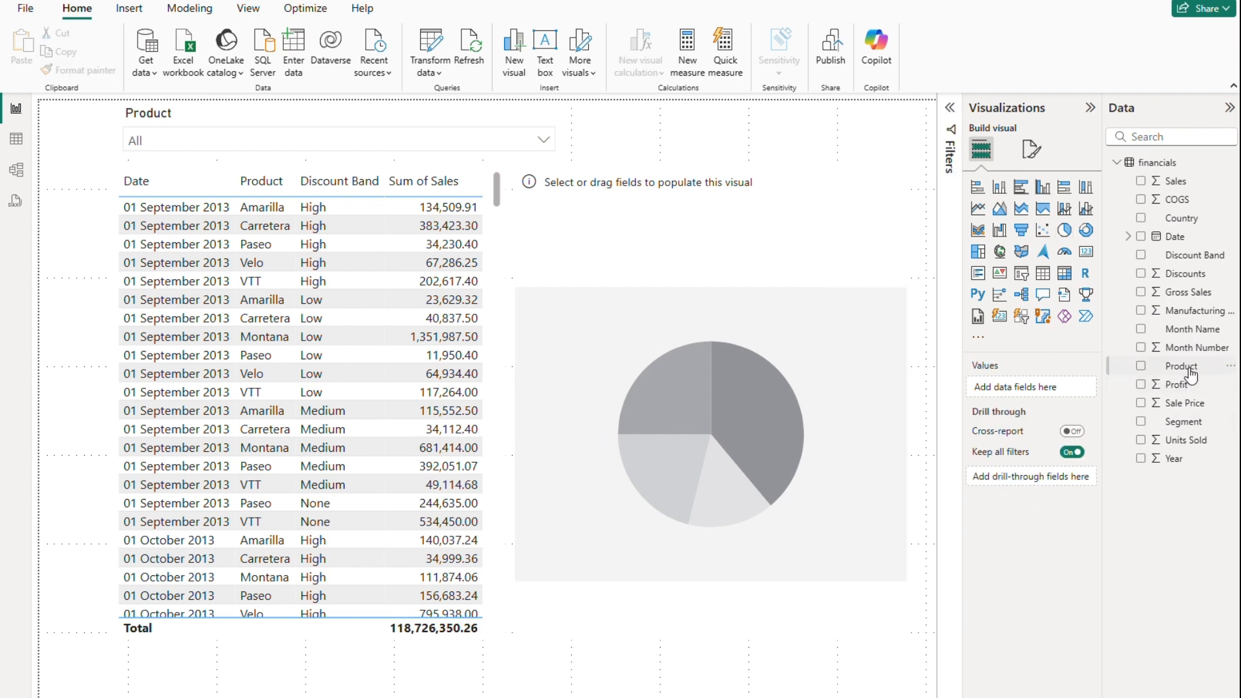
Step: Add Product and Year to the pie chart, with Year as the legend and Count of Product as the values
drag(1181, 366, 768, 456)
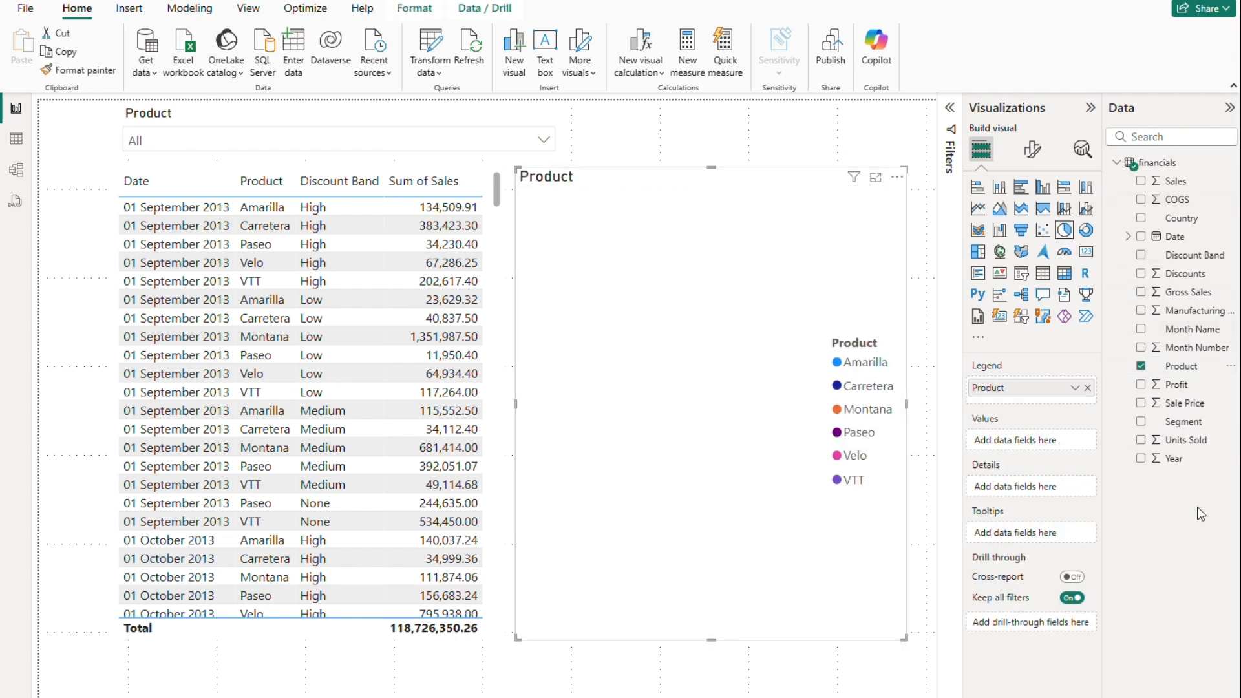
drag(1173, 460, 736, 391)
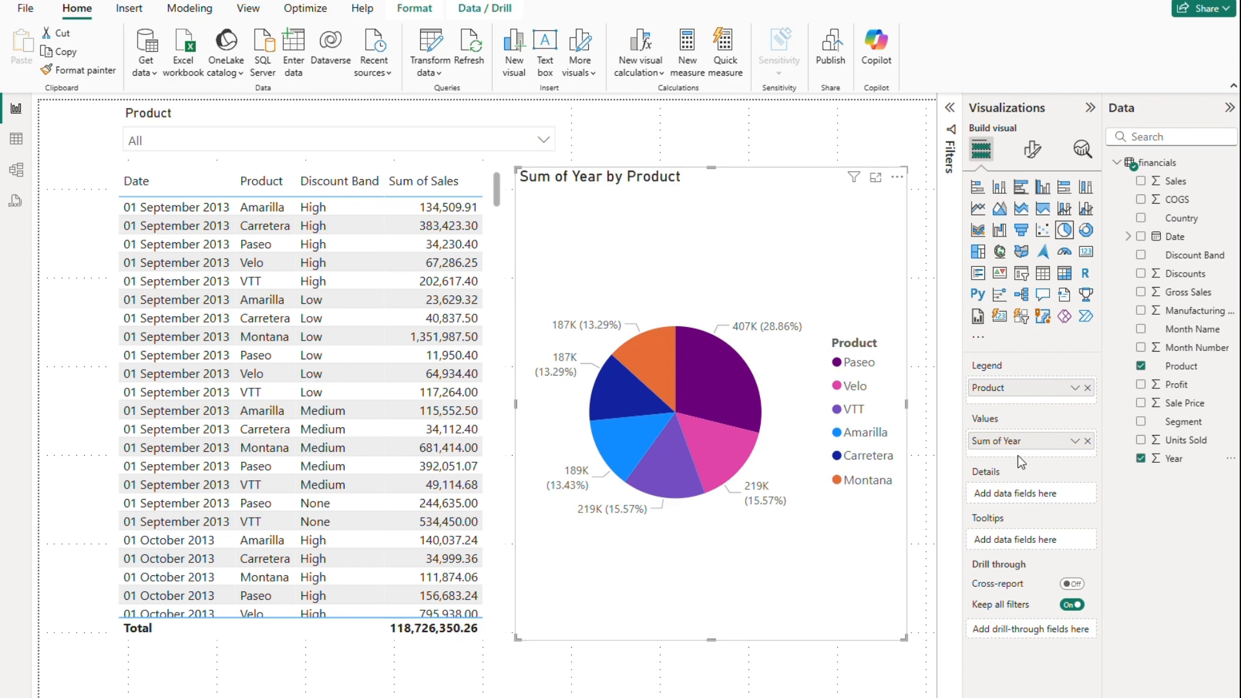
mouse_move(988, 388)
mouse_down()
mouse_move(966, 417)
mouse_move(1008, 446)
mouse_move(946, 440)
mouse_move(1007, 388)
mouse_up()
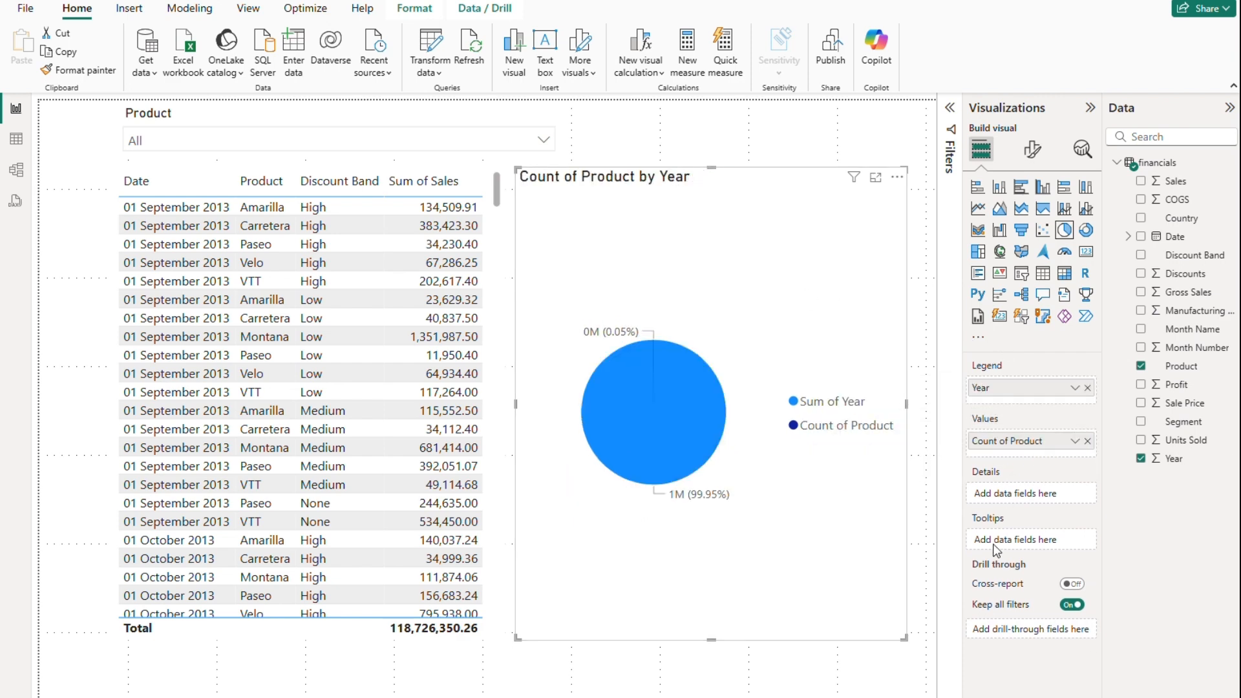
Step: Try the pie chart's detail labels with Data value and Category contents, and return them to Data value, percent of total
mouse_move(728, 451)
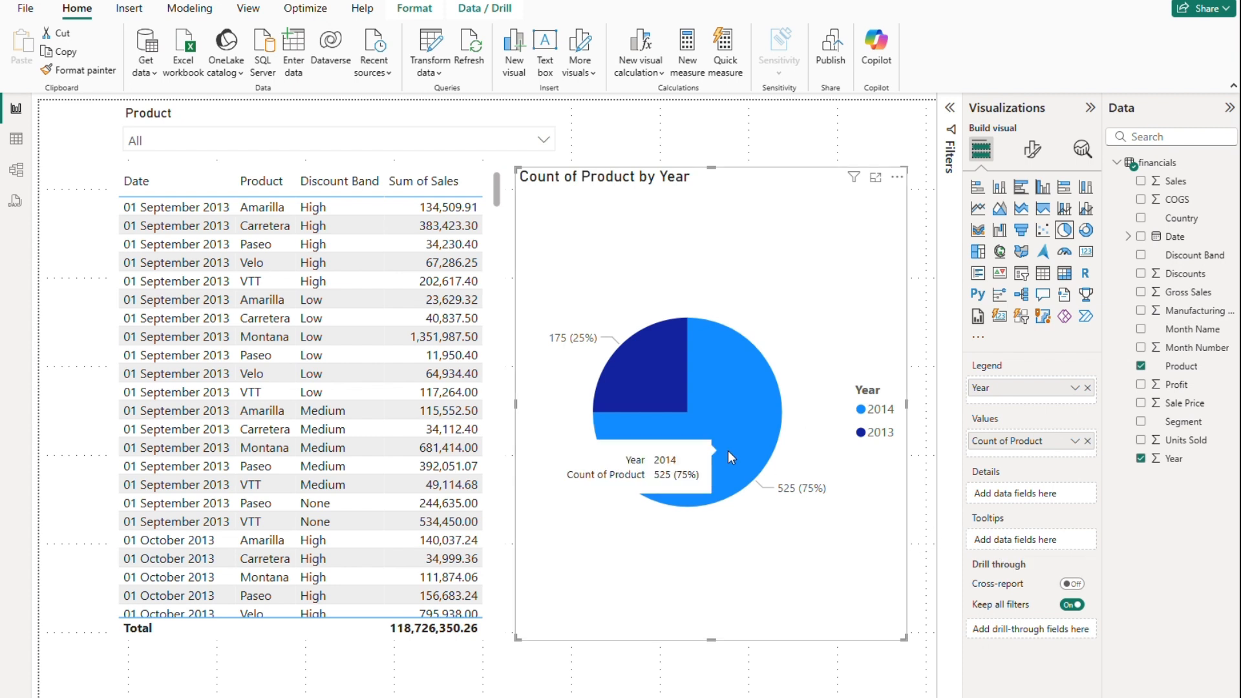
click(1034, 155)
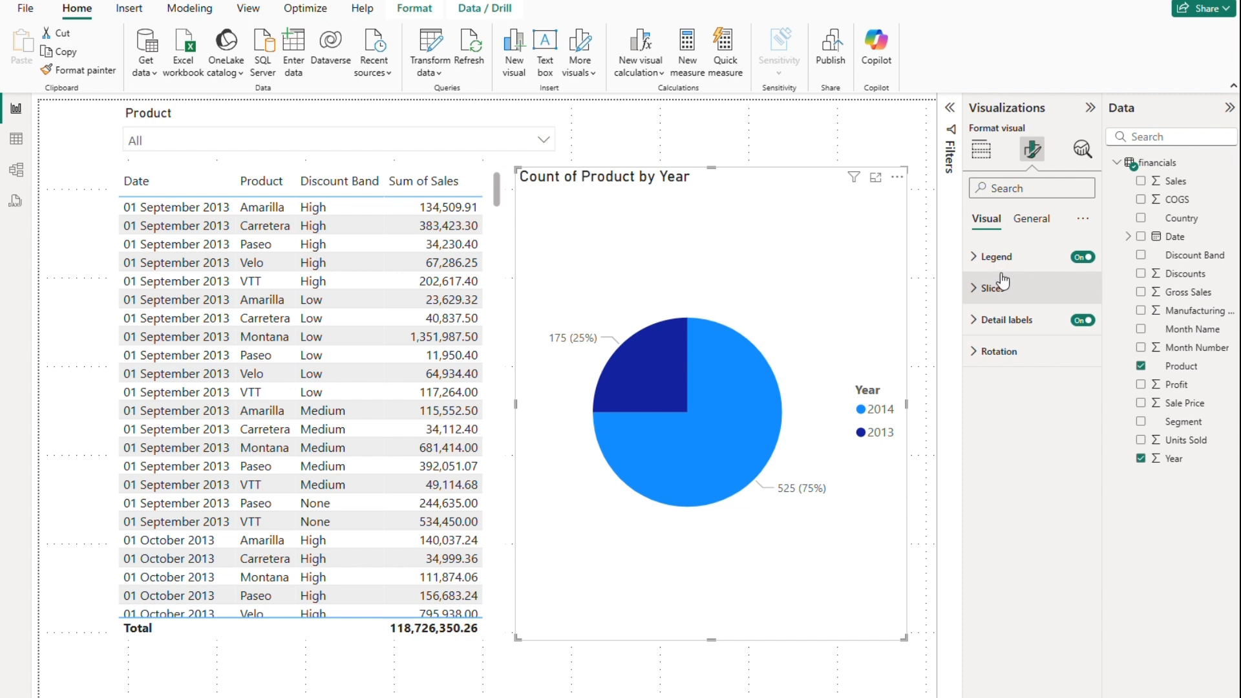
click(986, 323)
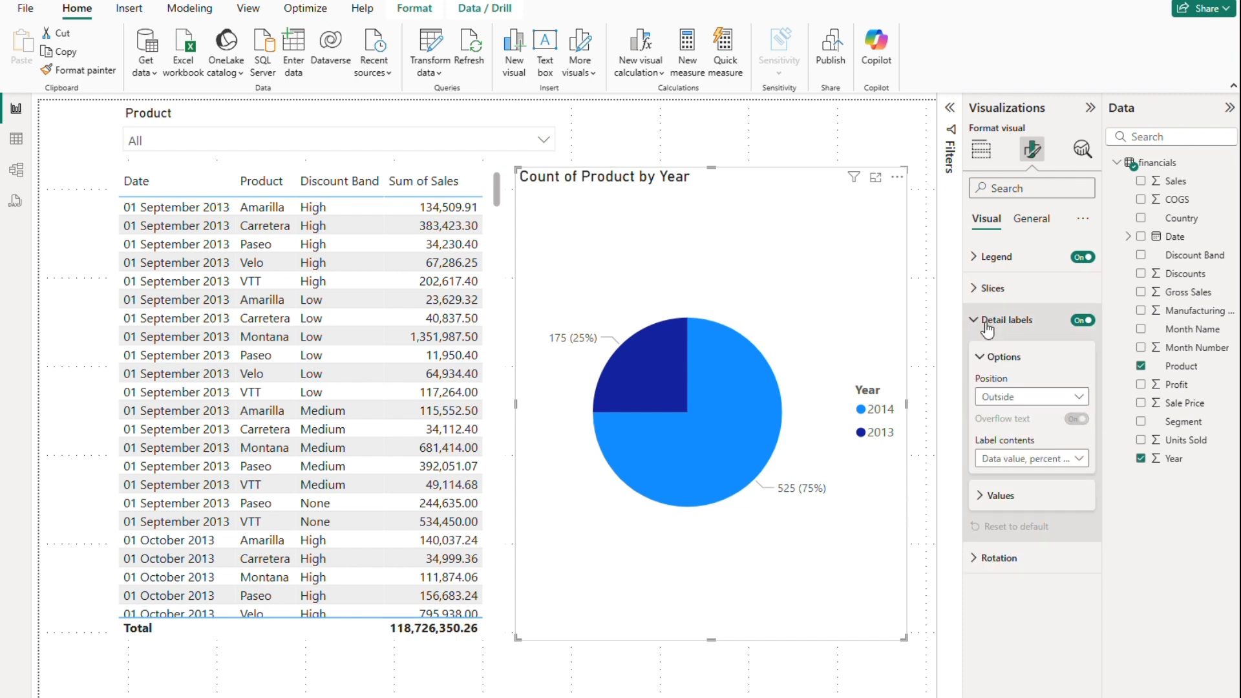
click(1026, 460)
click(1029, 496)
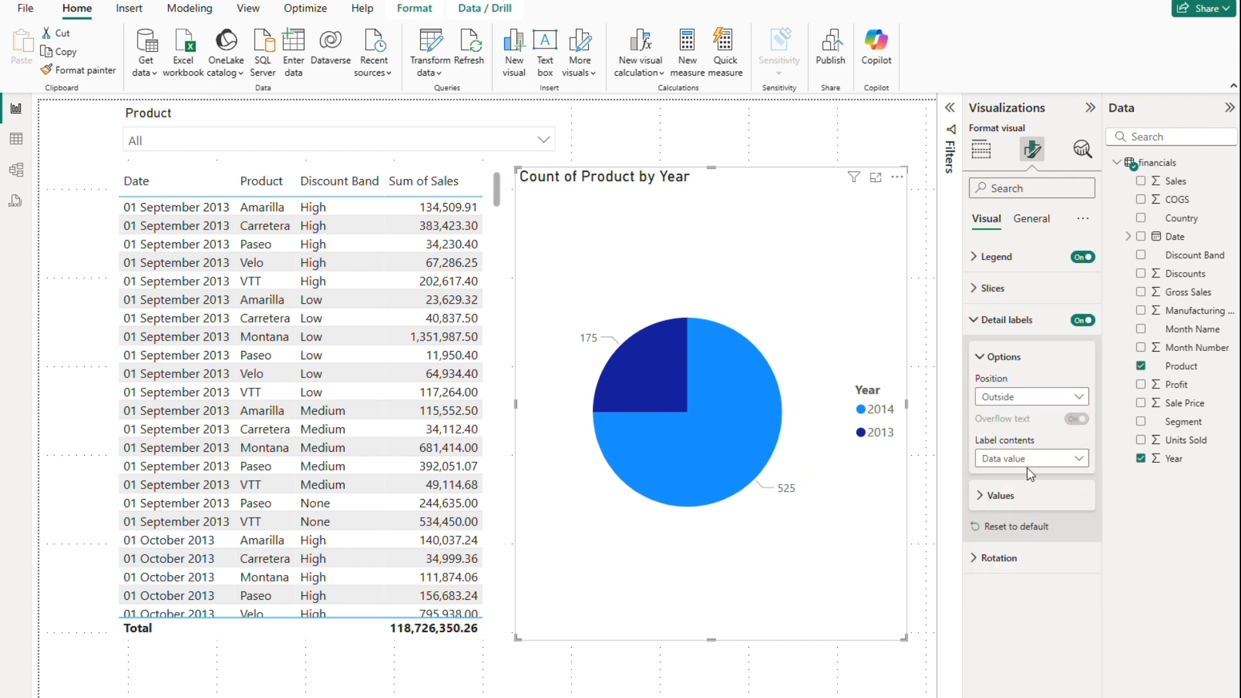
click(1028, 464)
click(1029, 481)
click(1027, 459)
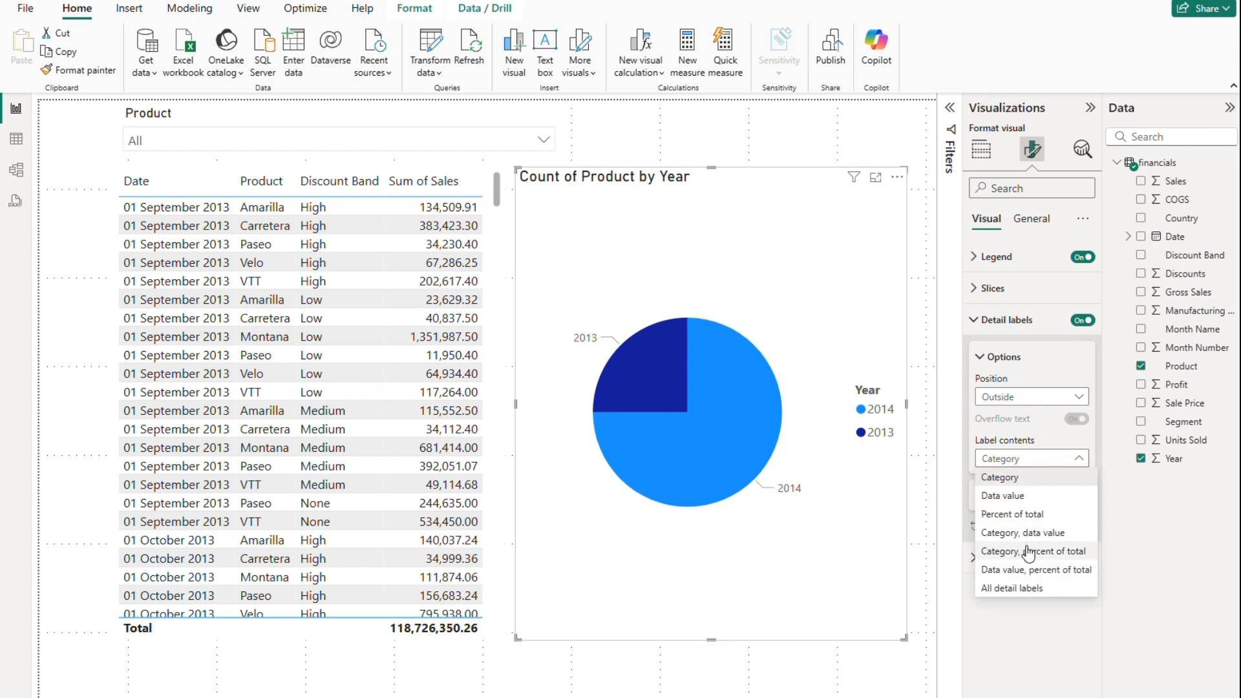
click(1025, 569)
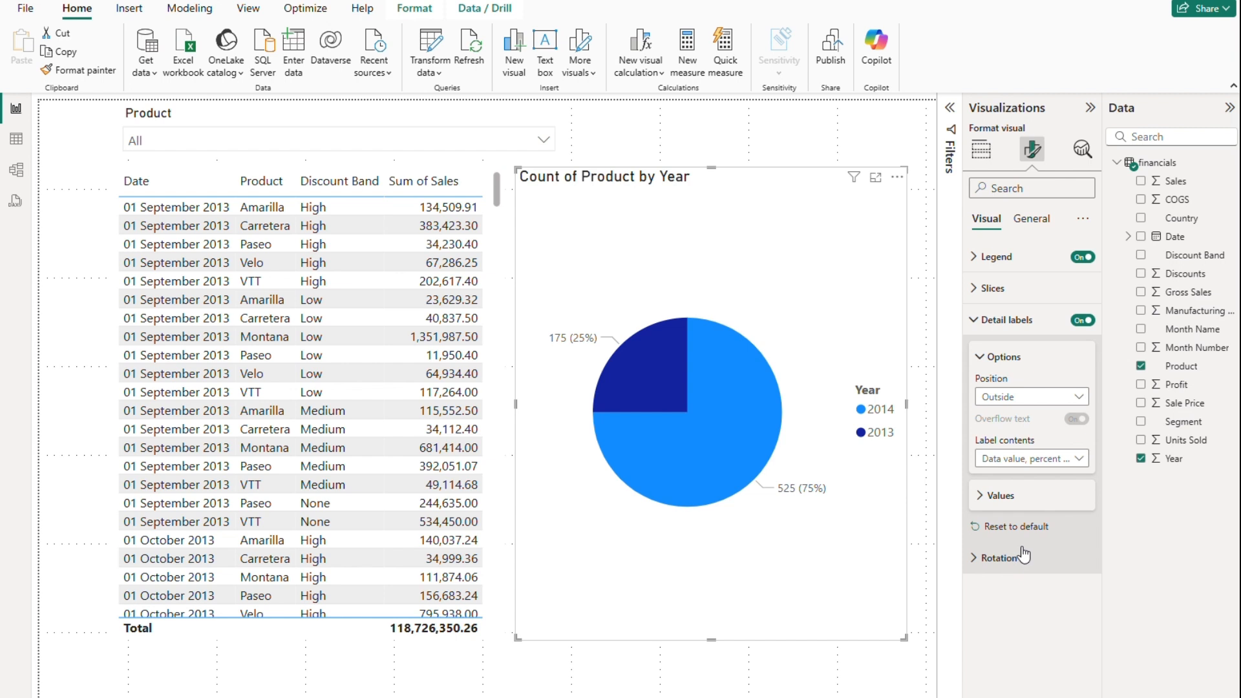
Step: Change the aggregation of Product in the pie chart's values to Count (Distinct)
click(980, 150)
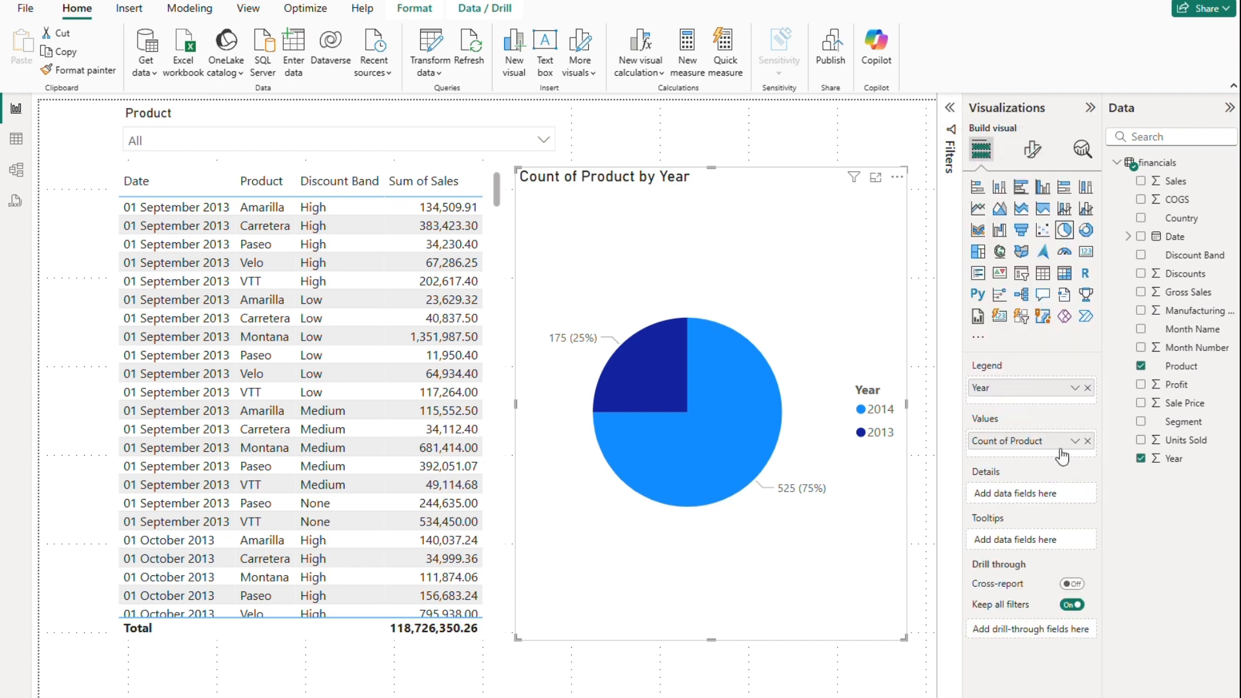
click(1072, 441)
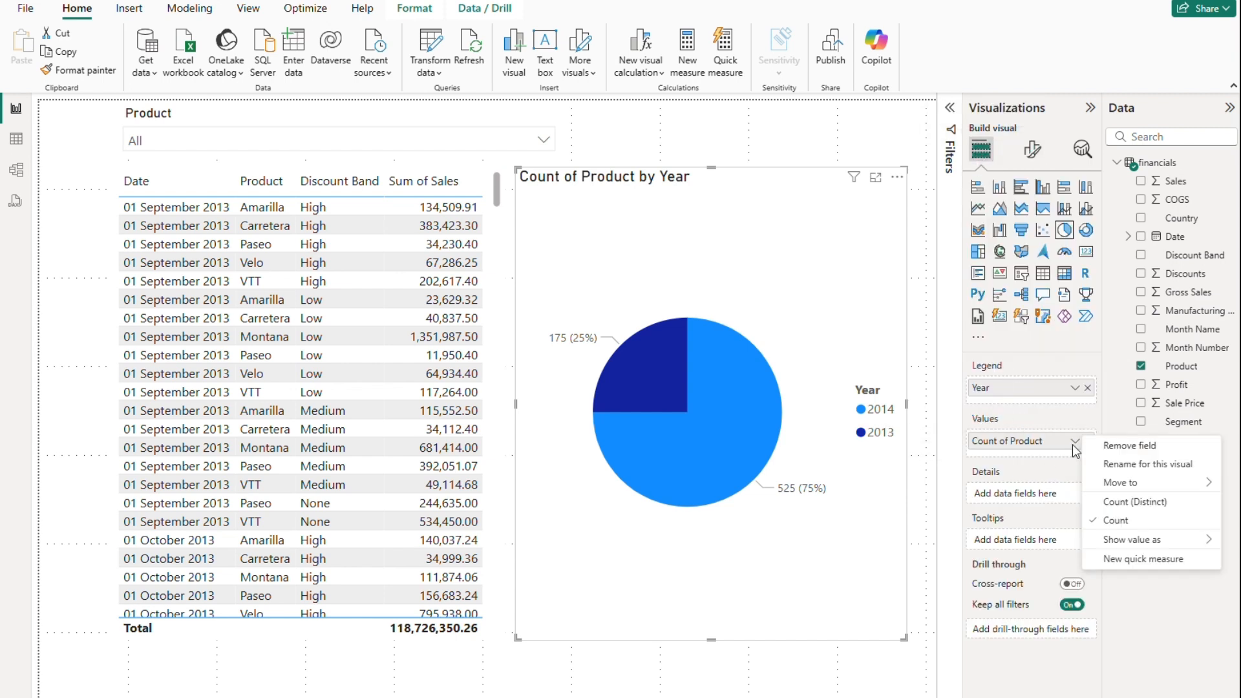
click(1139, 504)
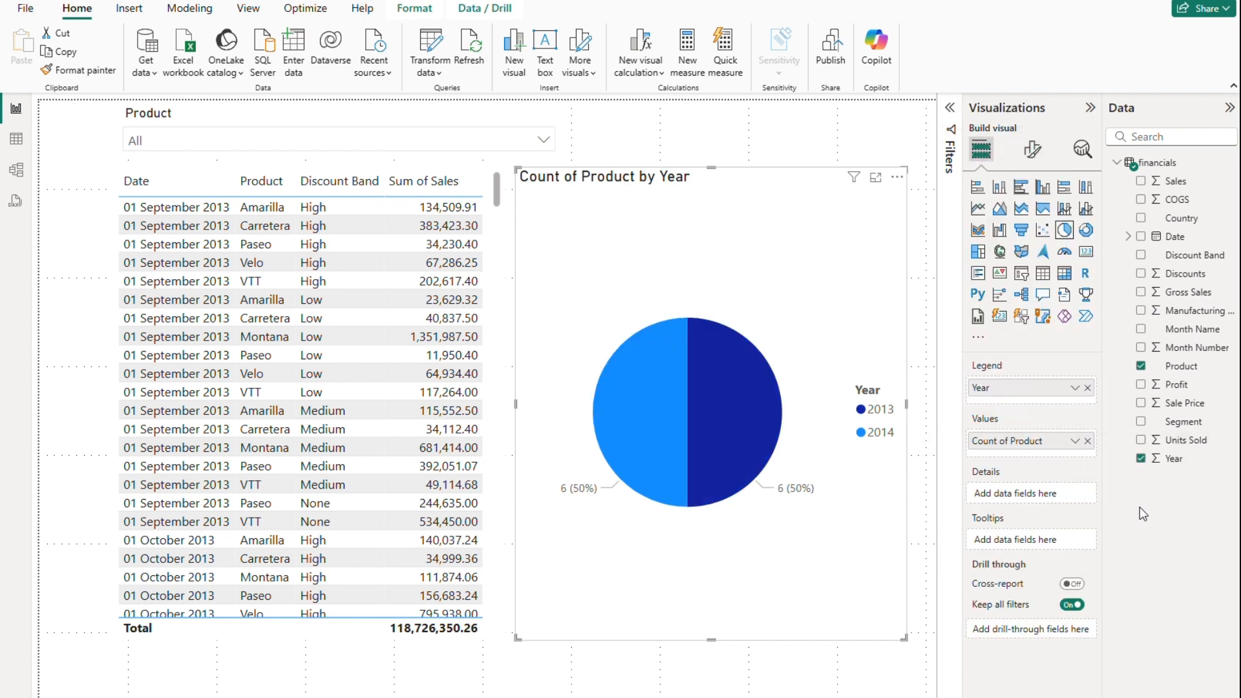
click(1074, 444)
Step: Set the pie chart's detail label contents to All detail labels
click(1033, 152)
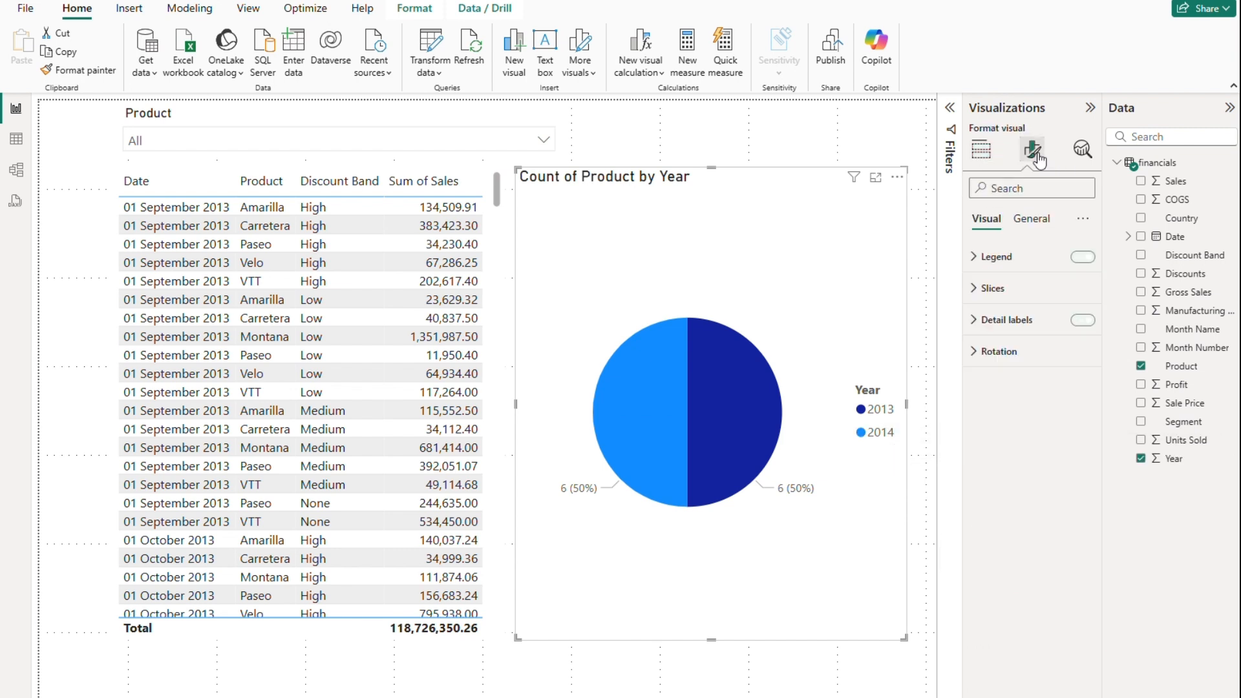
click(1018, 320)
click(1013, 460)
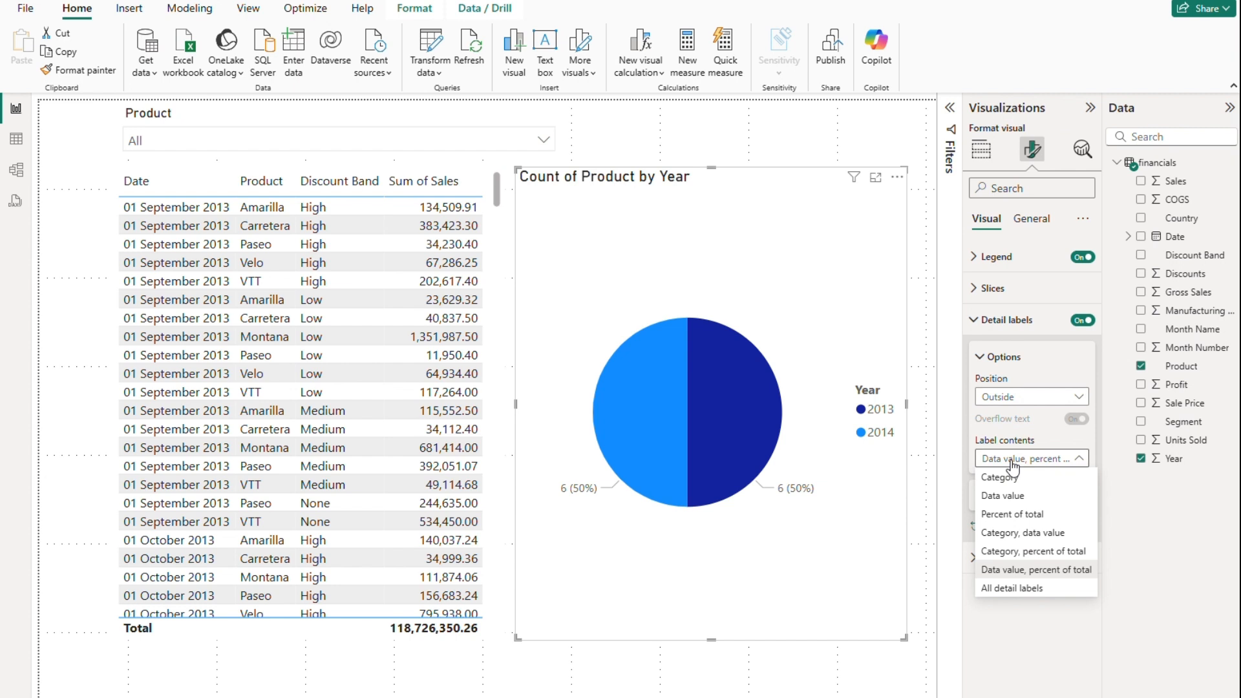
click(1011, 588)
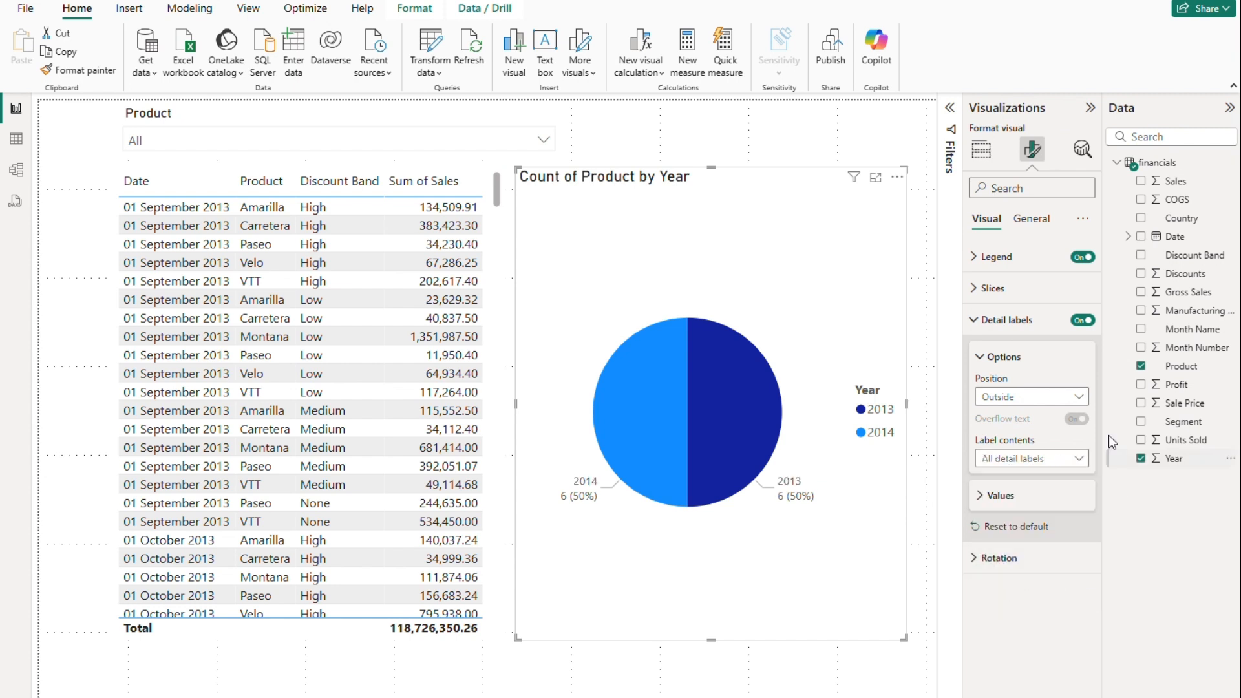
Step: Rearrange the pie chart's fields with Product as the legend, Sum of Year as the values and Product as the details
click(980, 150)
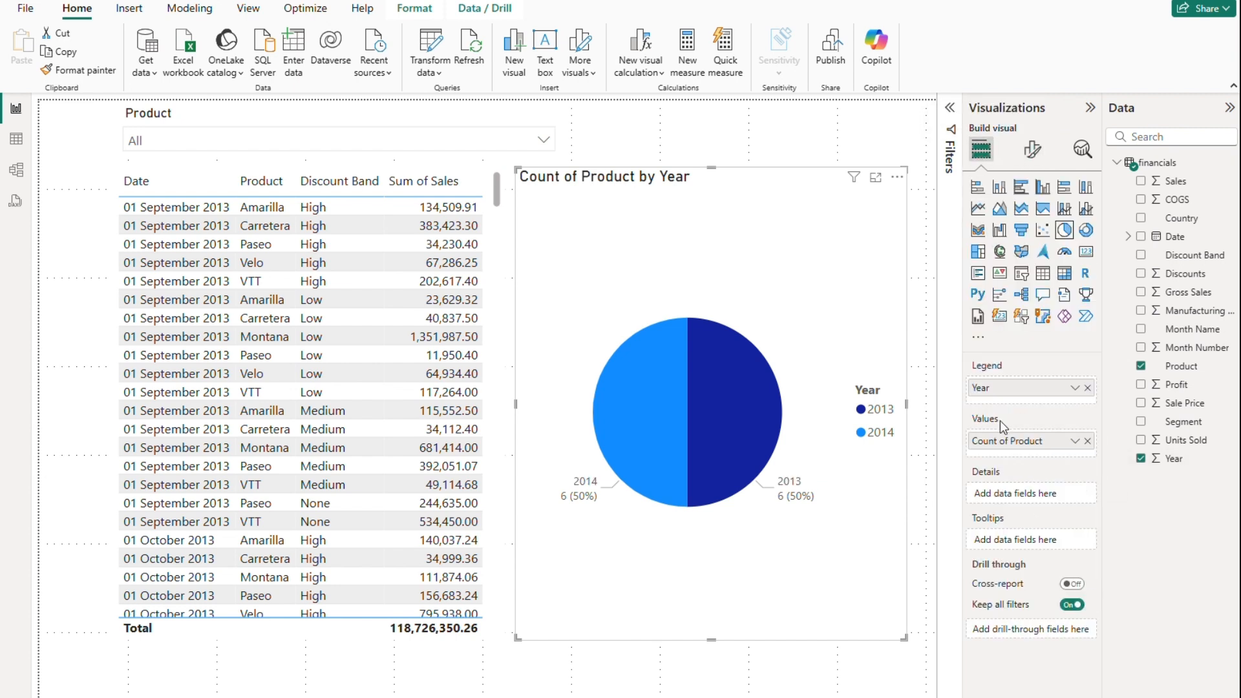
mouse_move(1006, 440)
mouse_down()
mouse_move(1019, 407)
mouse_move(1012, 457)
mouse_move(1011, 446)
mouse_up()
drag(1144, 390, 1031, 493)
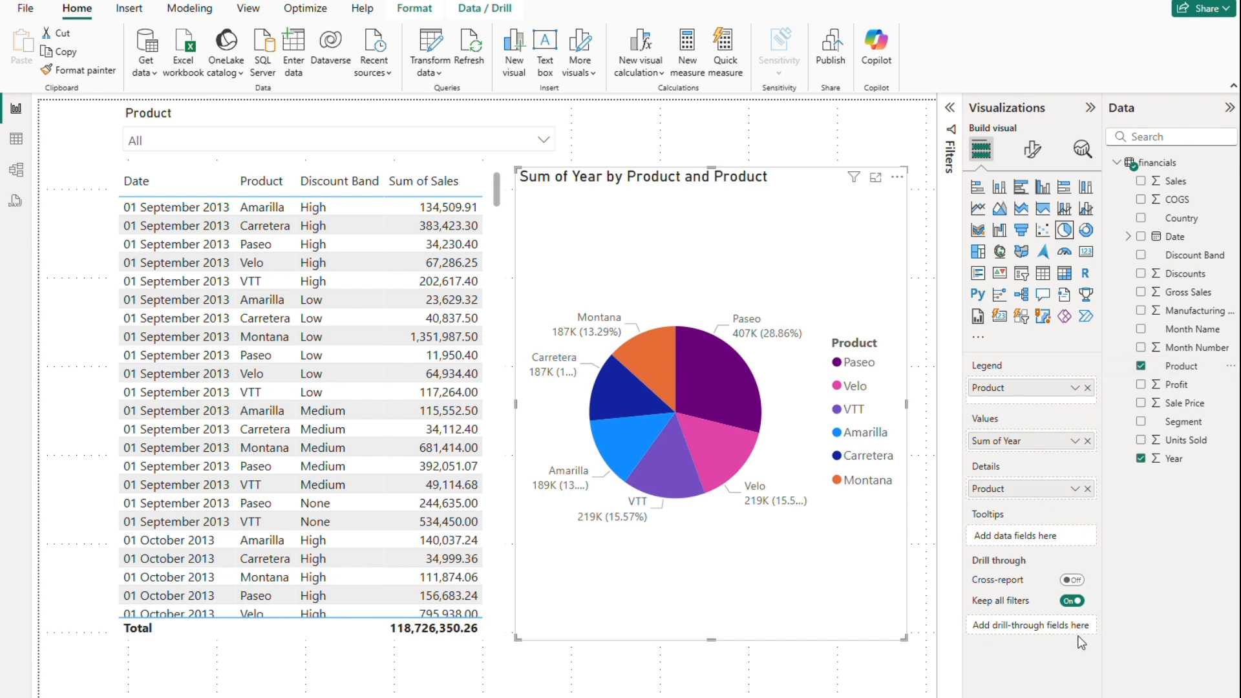
click(1088, 488)
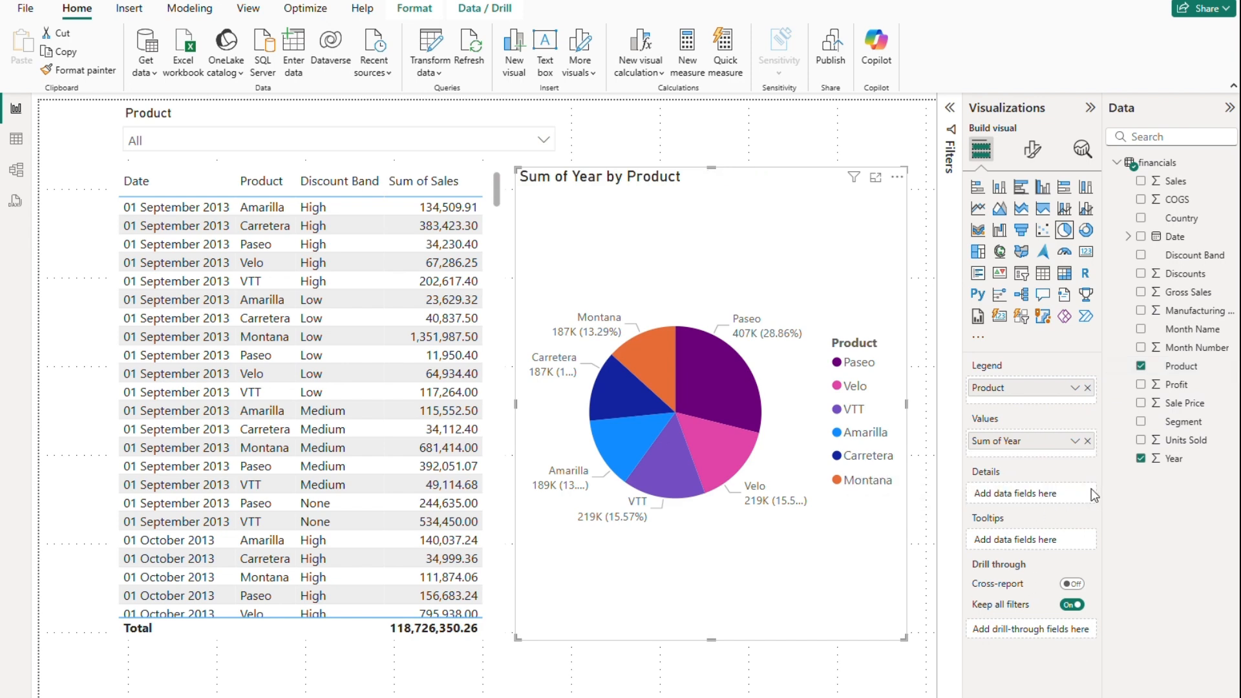
drag(1171, 371, 1034, 491)
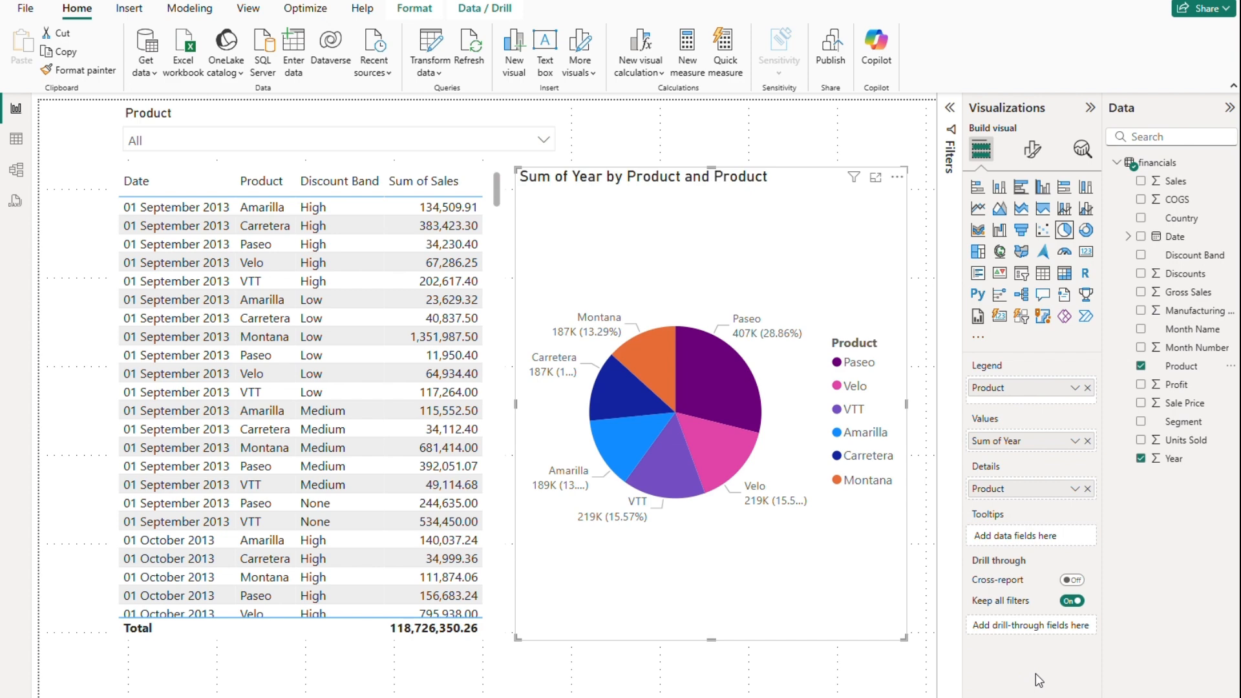
Step: Examine the slice colour settings of the pie chart, collapse them and deselect the chart
mouse_move(729, 396)
click(1032, 148)
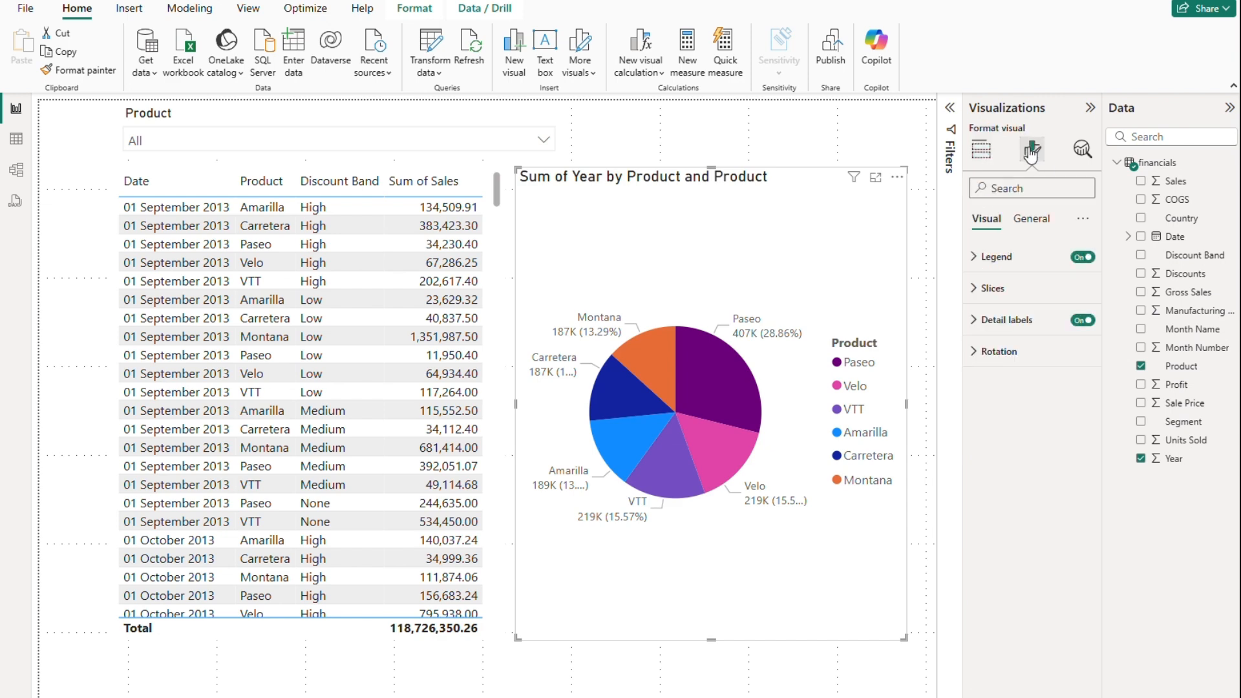
click(992, 288)
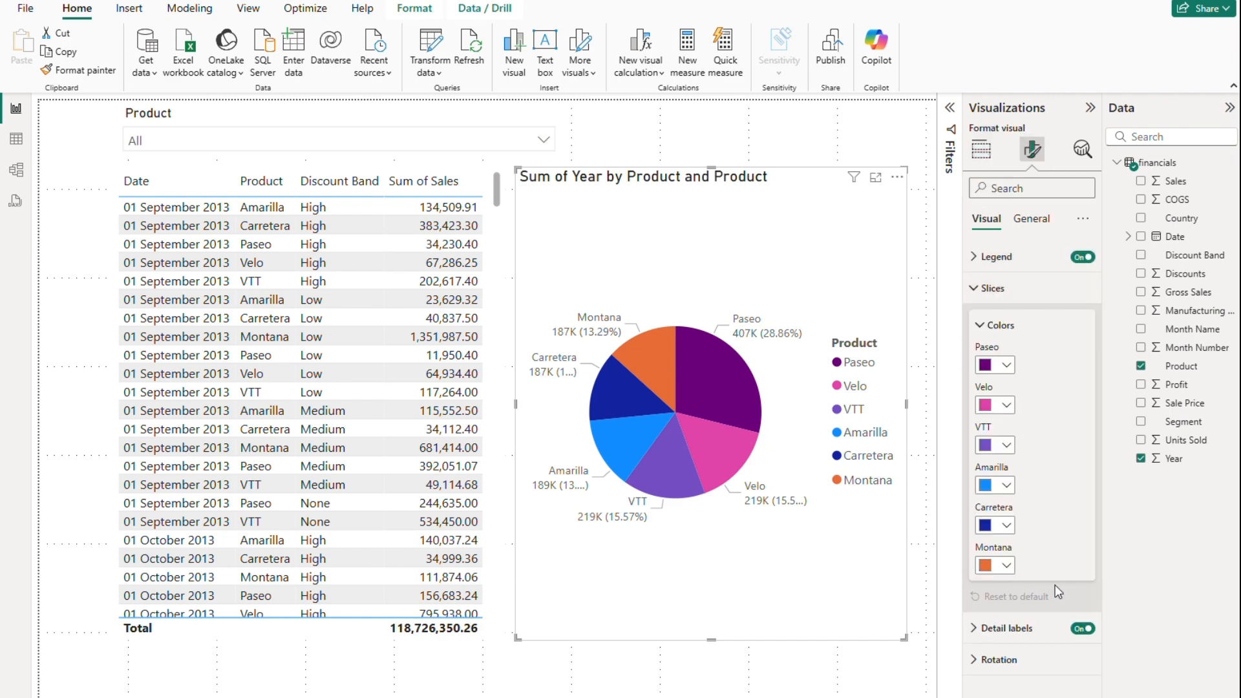
click(971, 290)
click(748, 665)
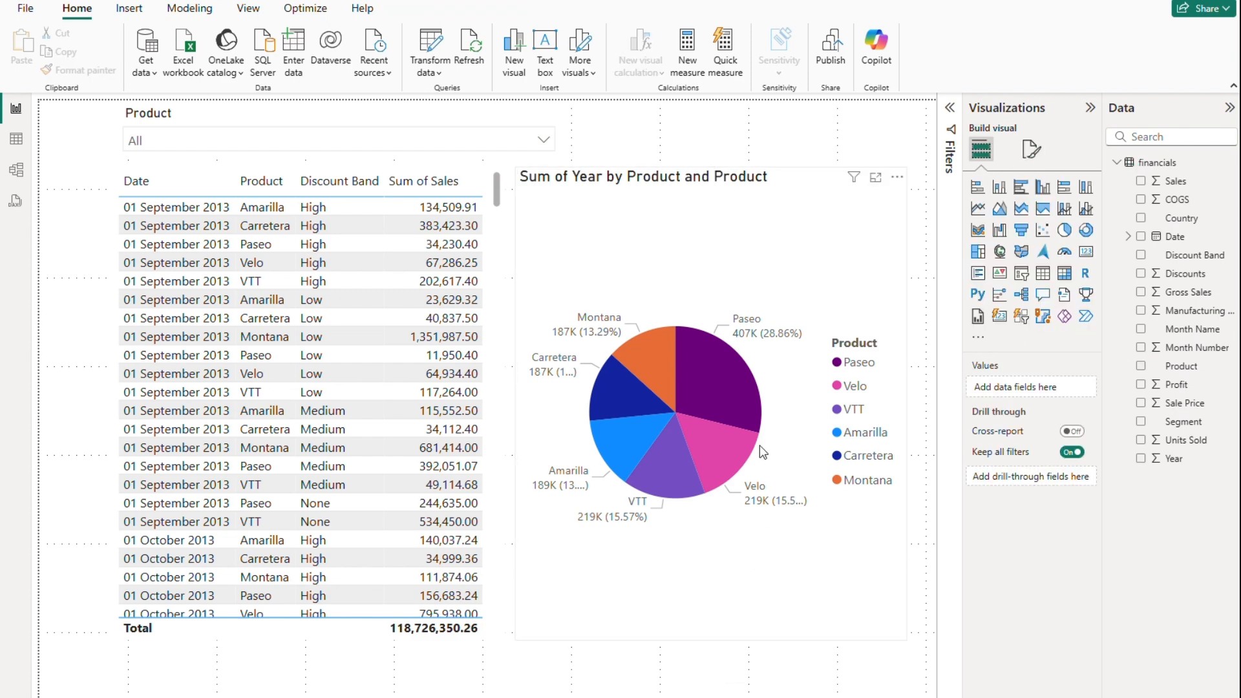
Step: Apply rules-based conditional formatting to the table's Discount Band column, giving cells whose value is High a red background
click(319, 639)
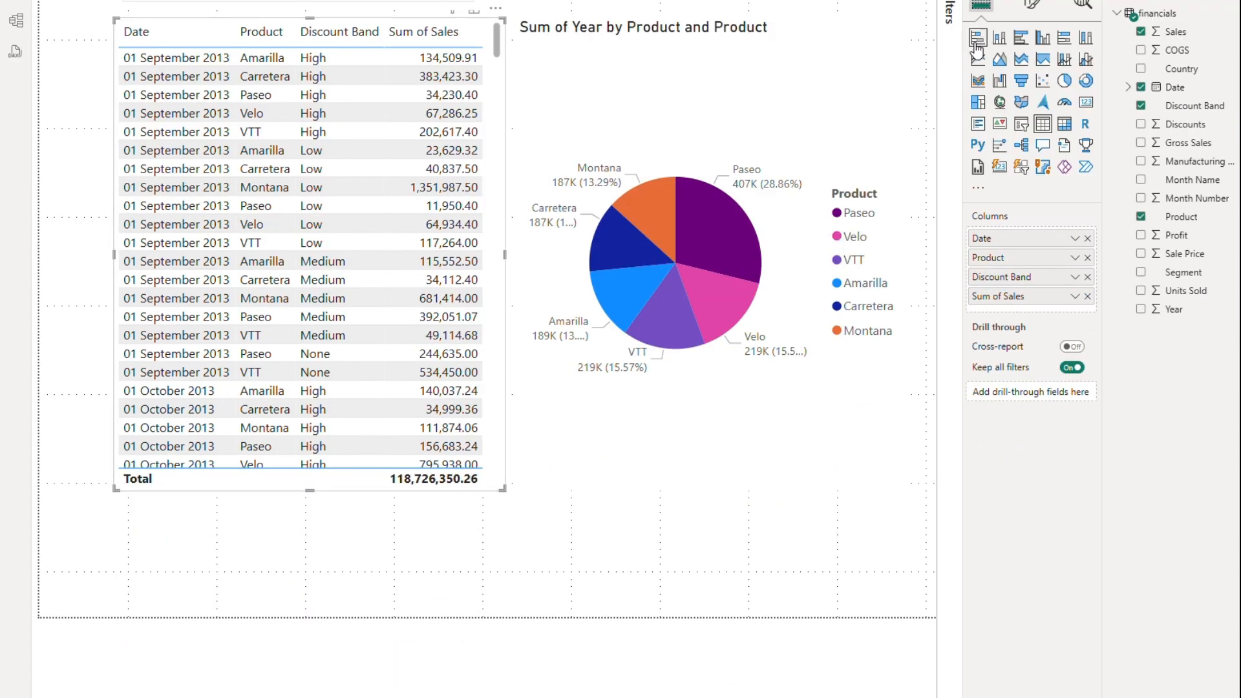
click(1075, 278)
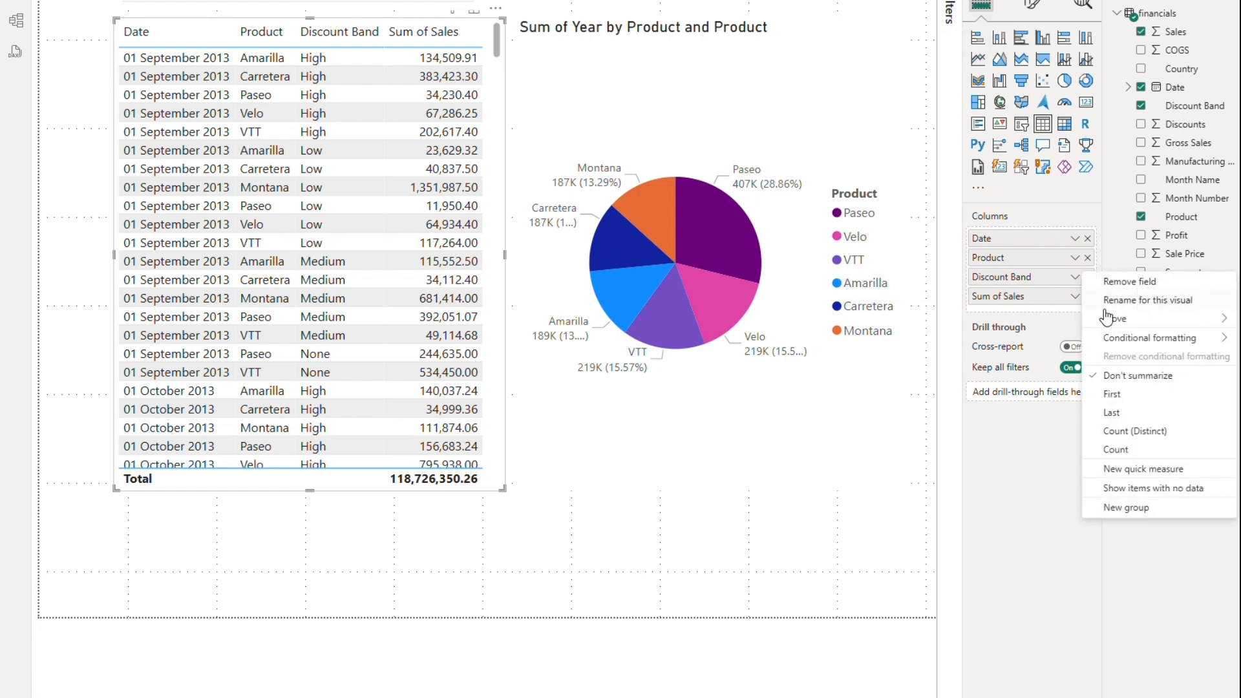
mouse_move(1106, 338)
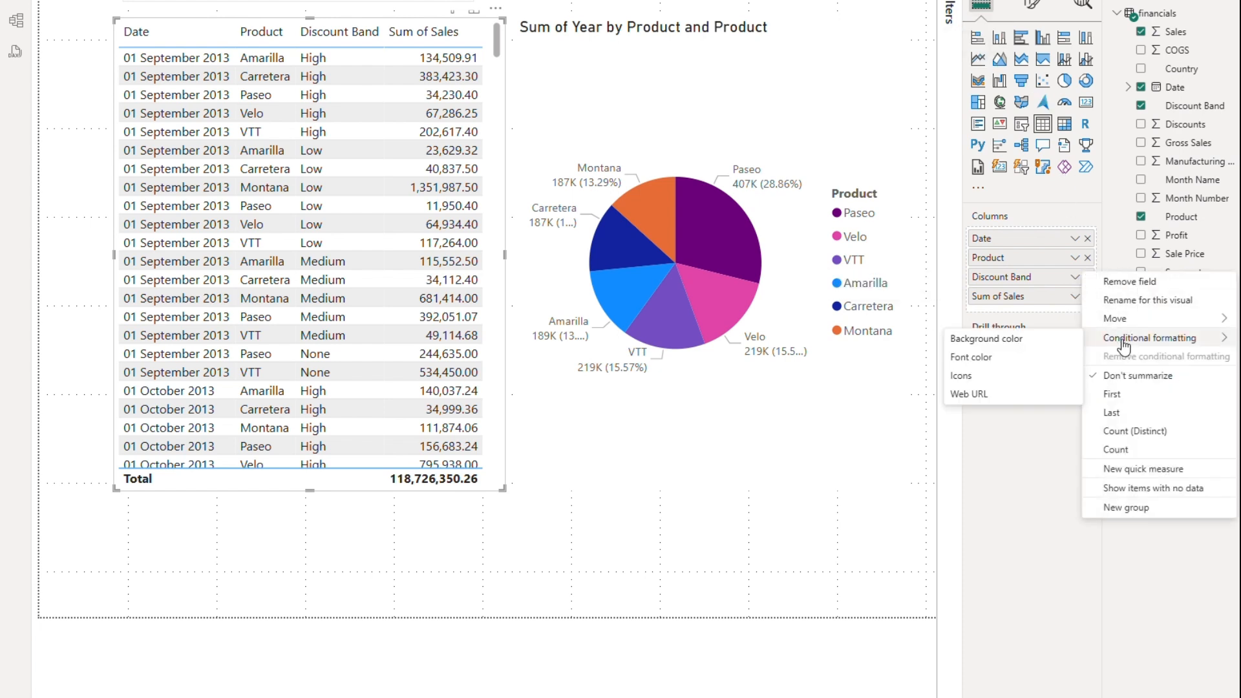
click(1029, 346)
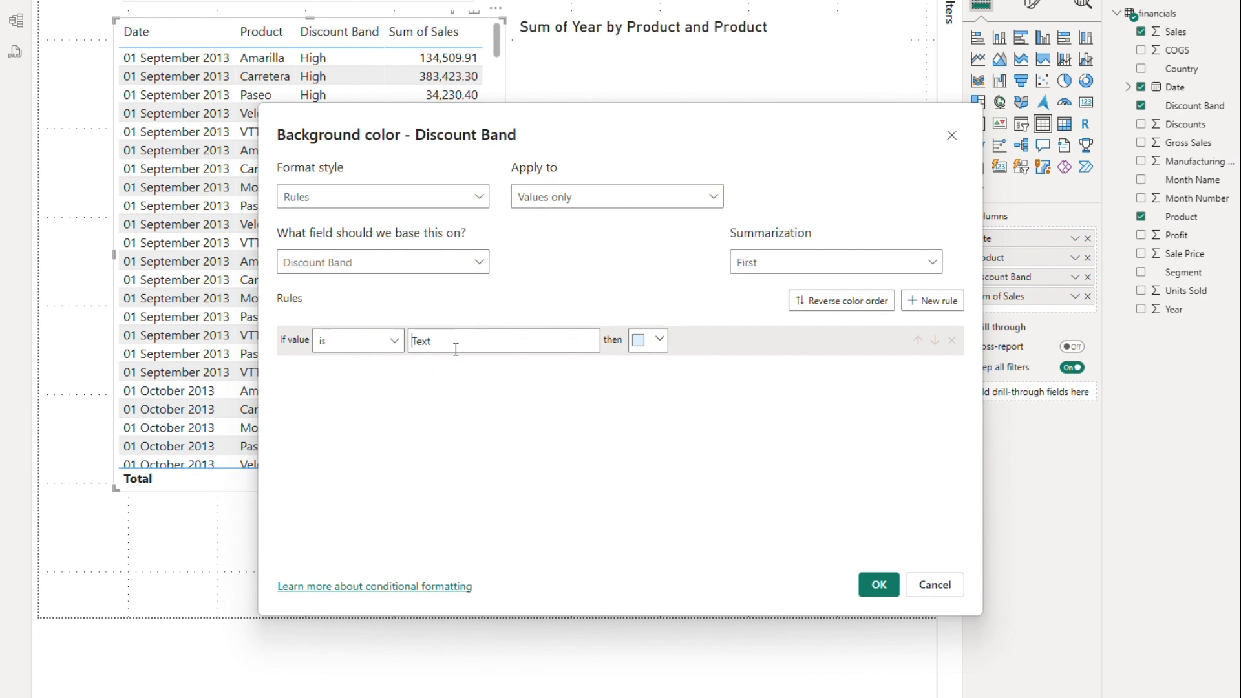
text(H)
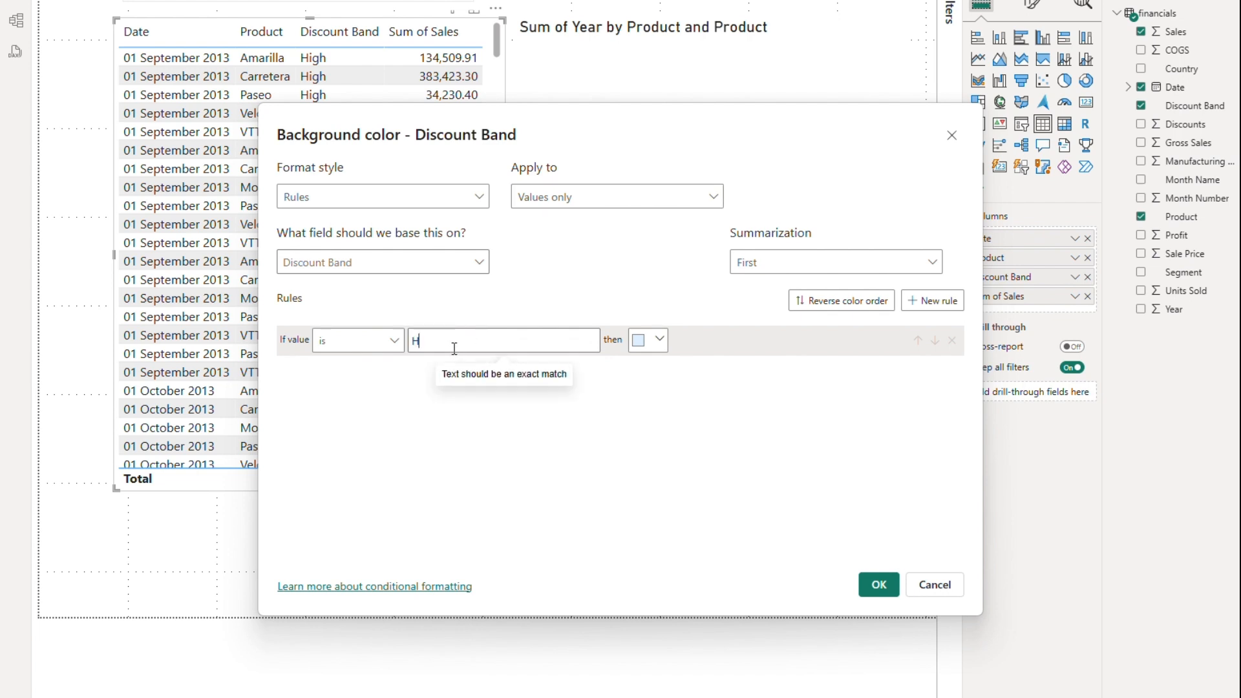
text(igh)
click(661, 341)
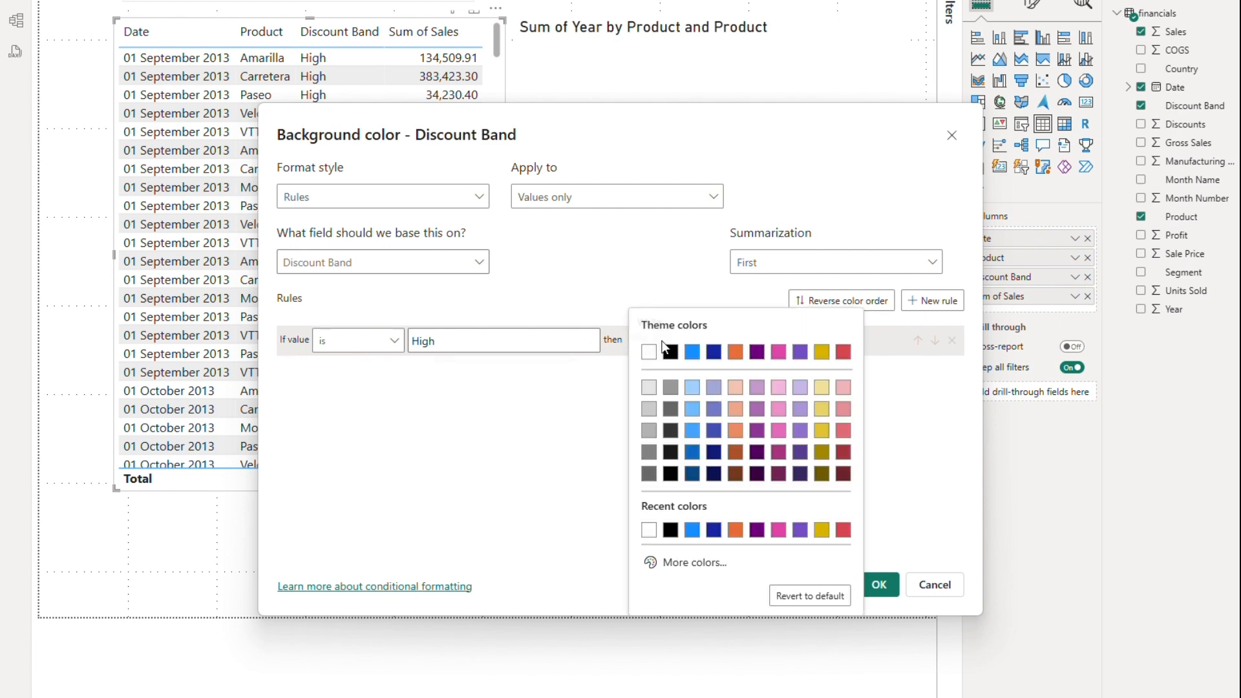
click(843, 354)
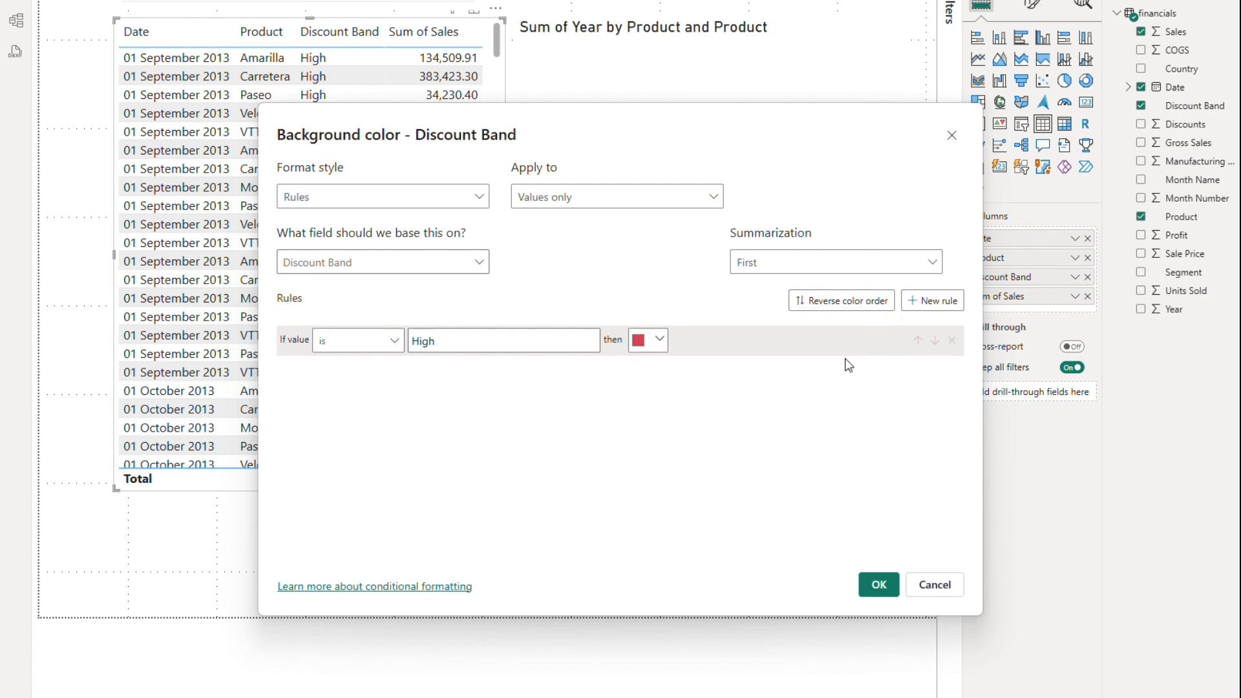
click(877, 586)
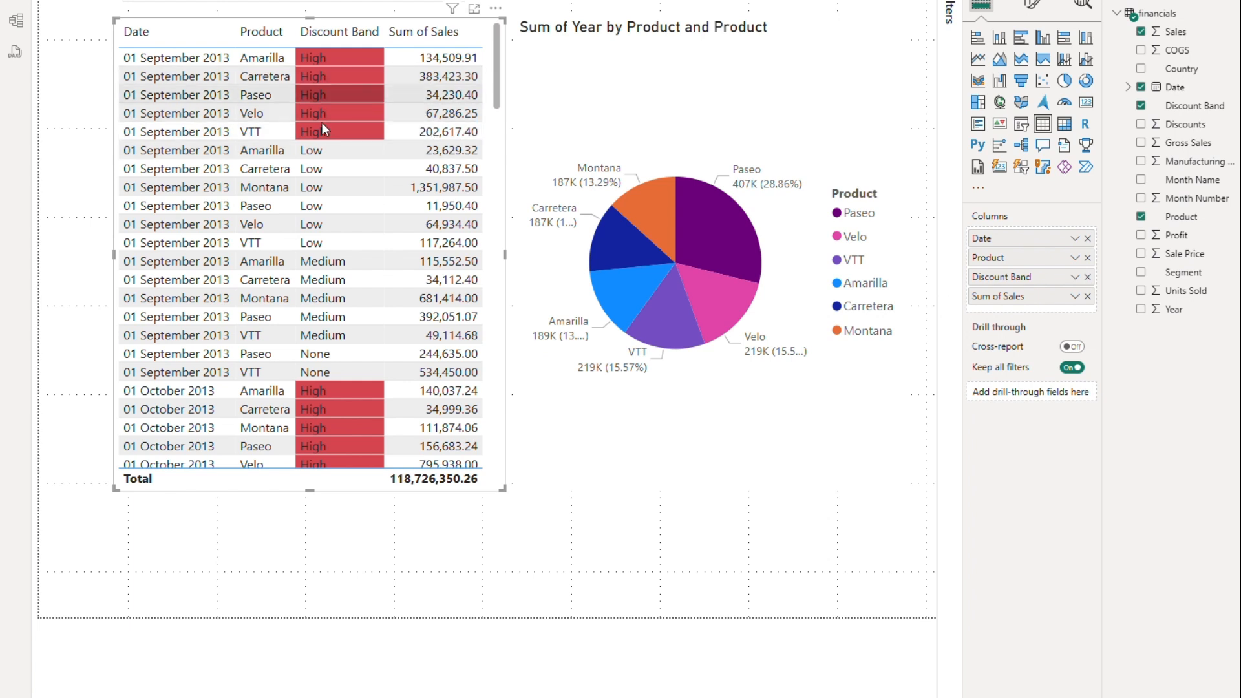
Step: Add a second Discount Band background colour rule that gives cells whose value is Medium an orange background
click(354, 41)
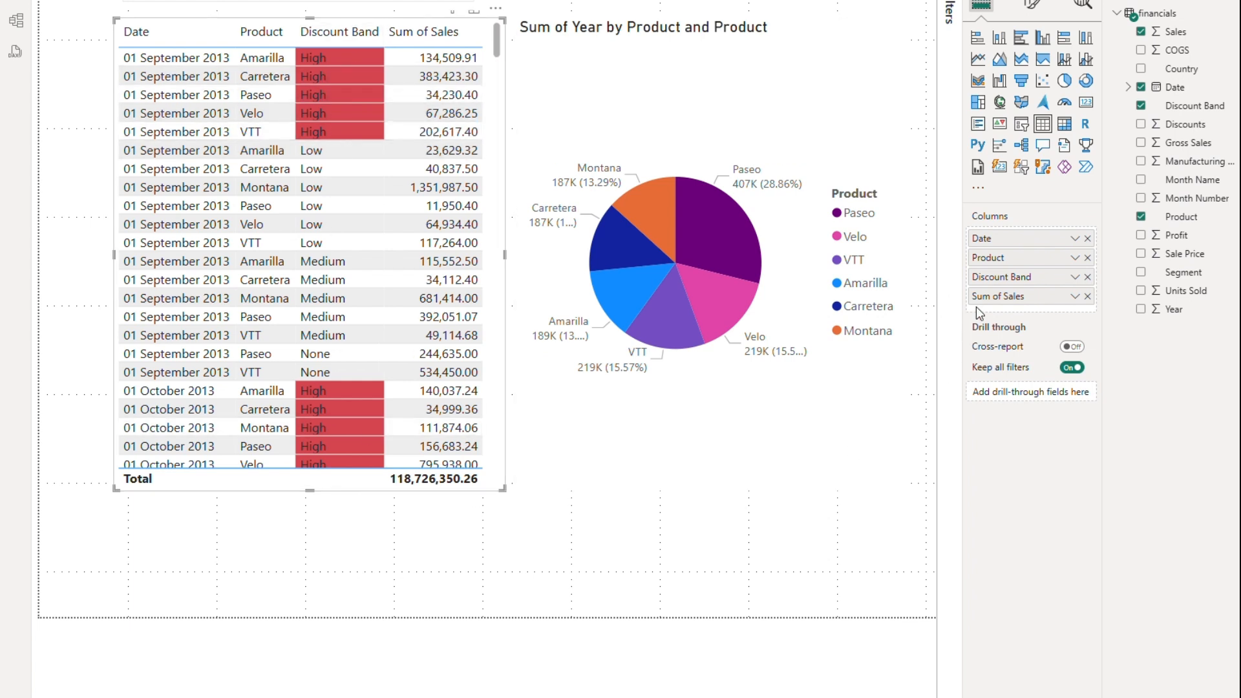
click(1075, 277)
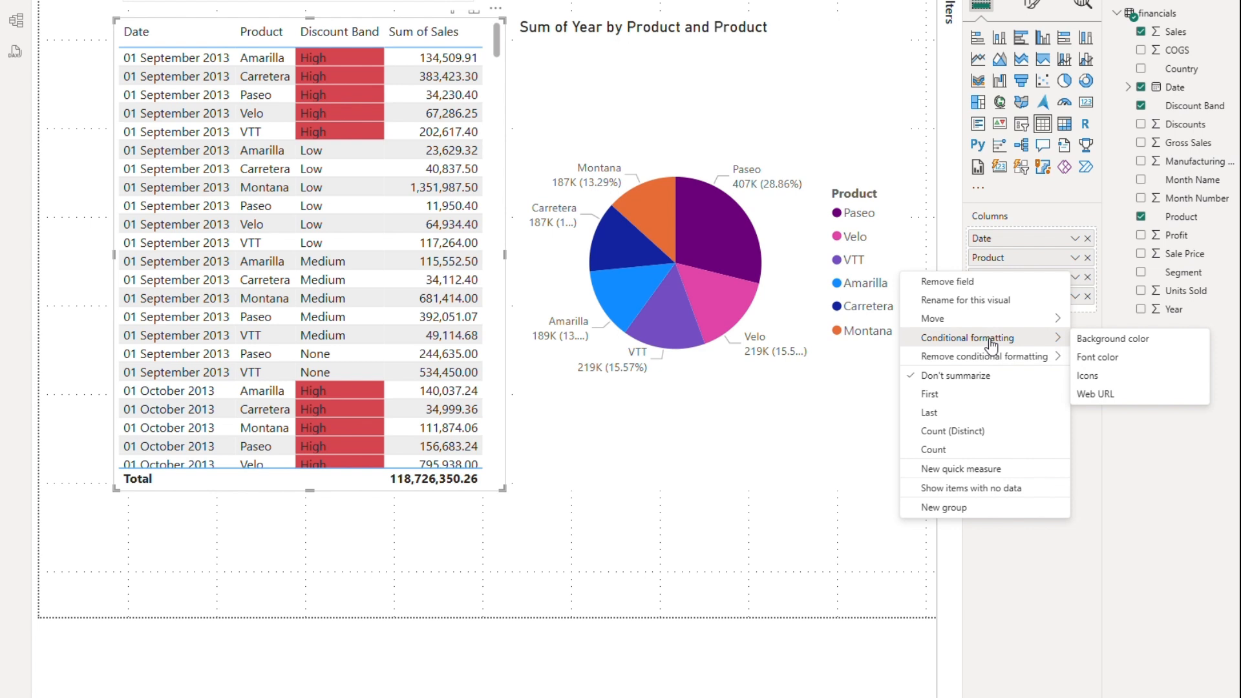
click(1102, 339)
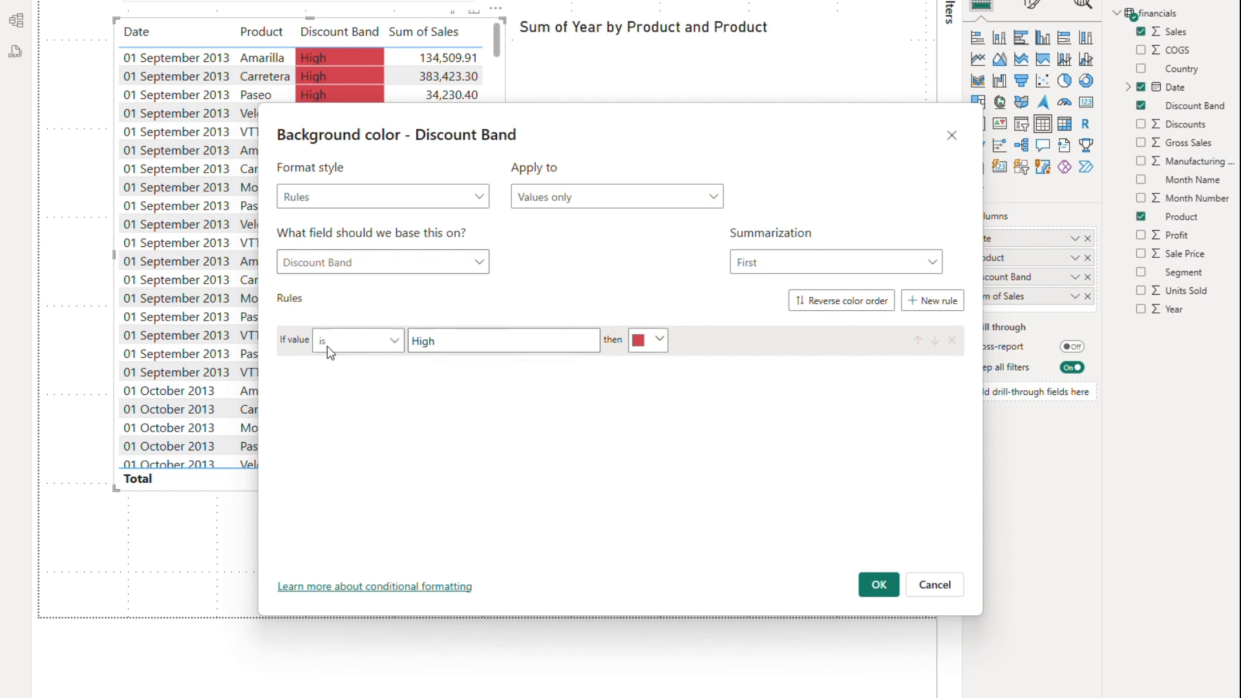
click(908, 304)
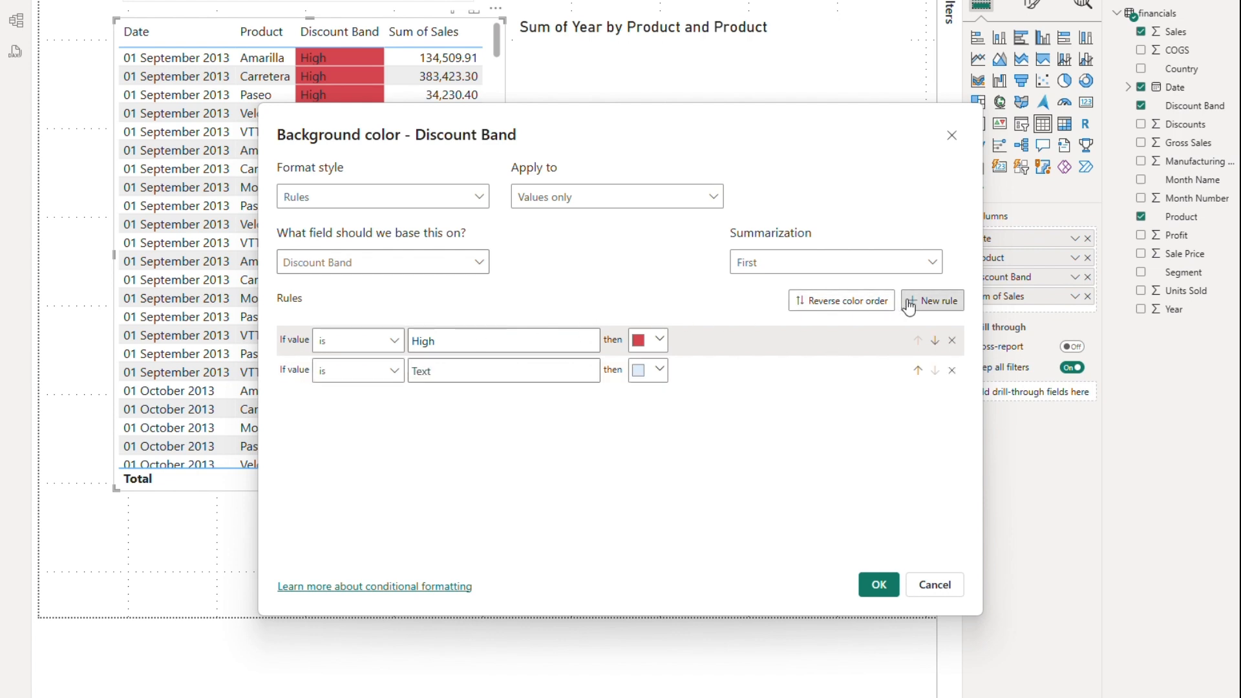
click(474, 372)
text(Medium)
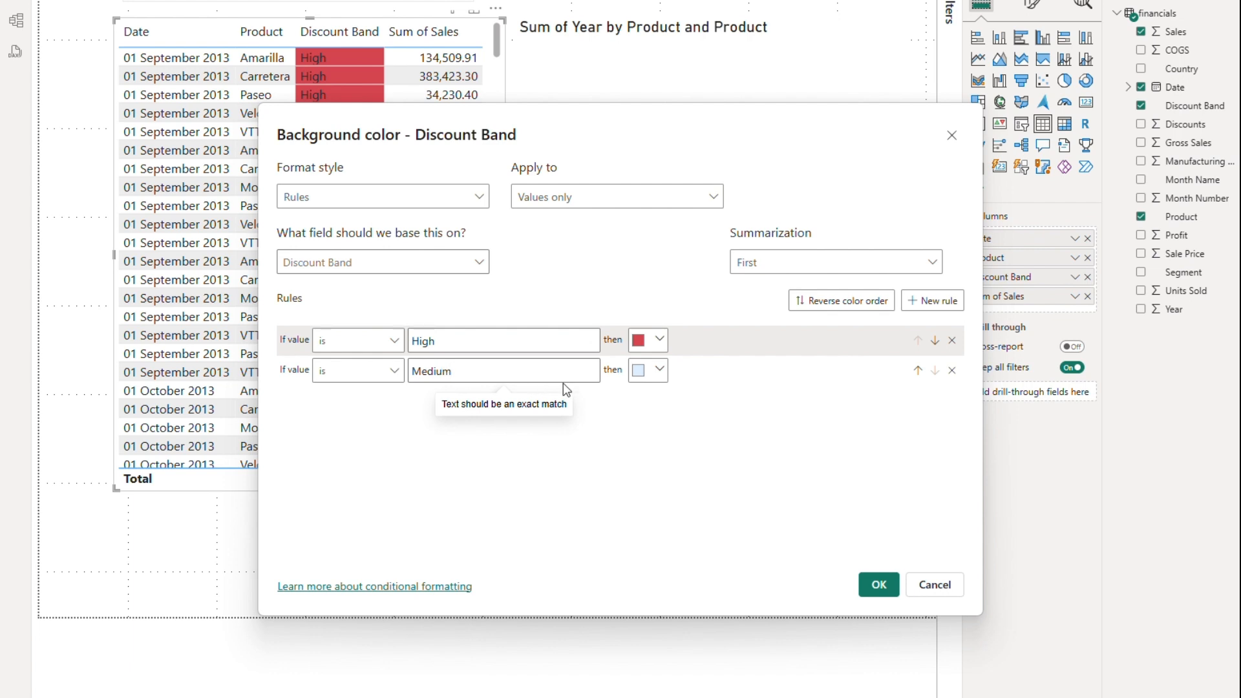
click(636, 370)
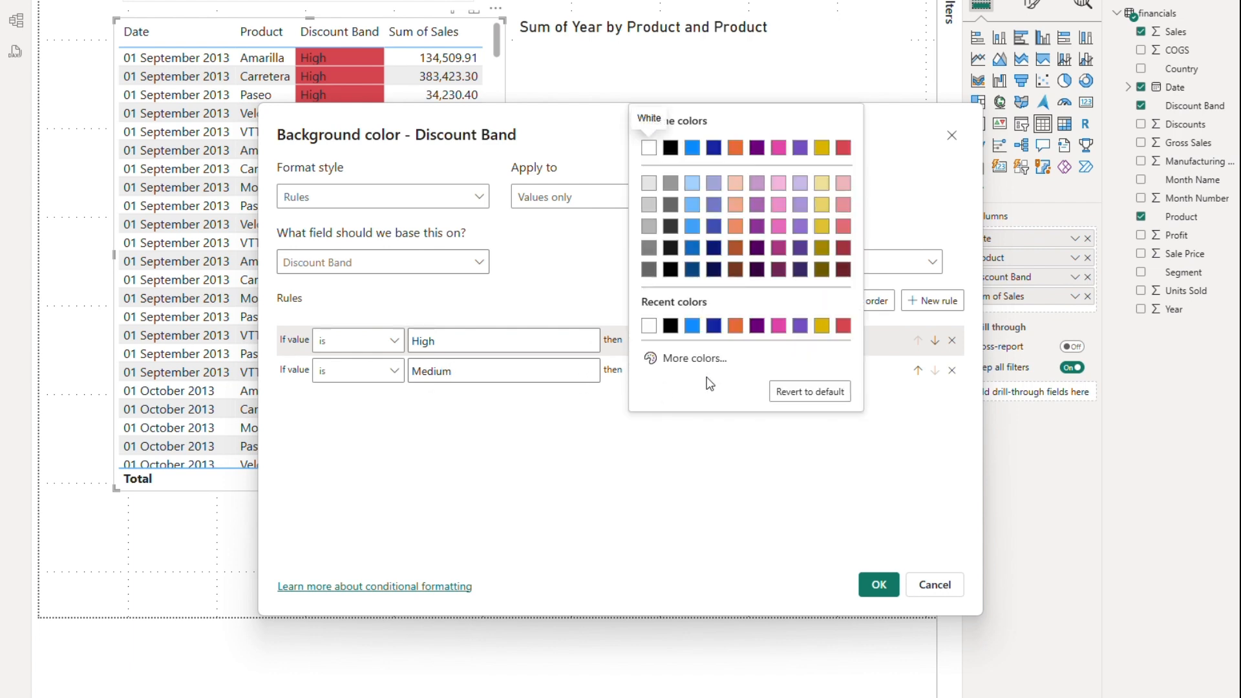
click(751, 329)
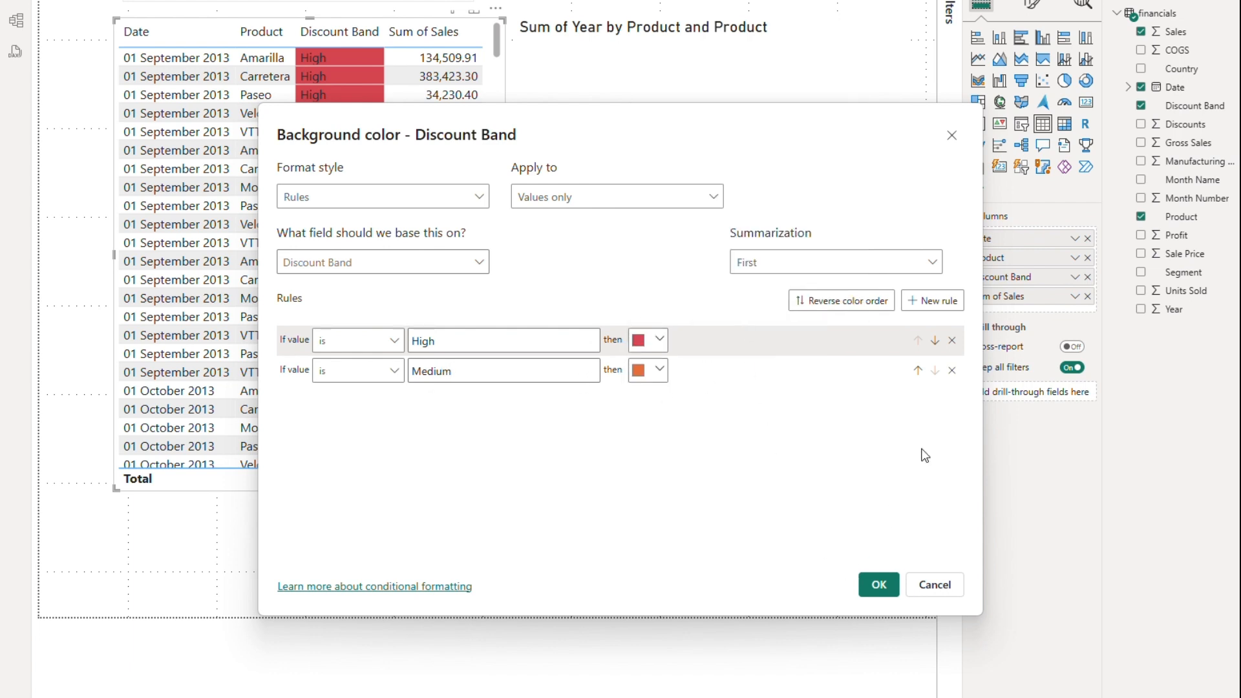
Step: Add a third Discount Band background colour rule giving cells whose value is Low a light blue background, and apply the rules
click(934, 301)
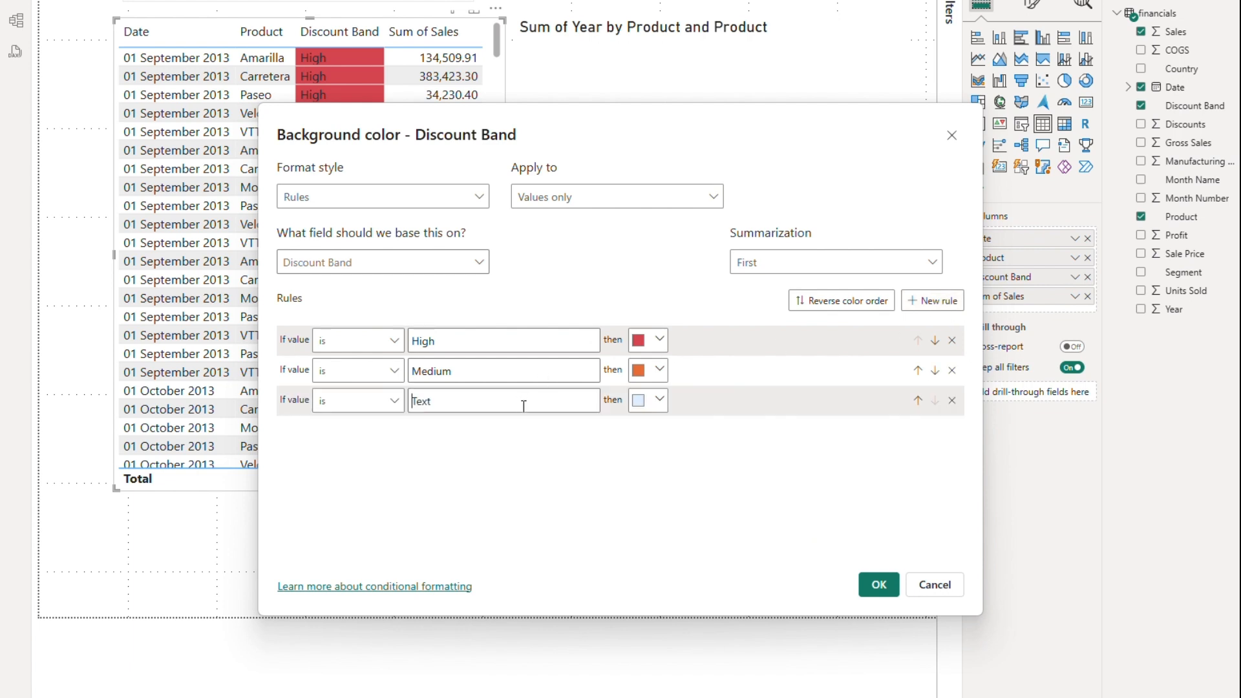
text(Low)
click(651, 400)
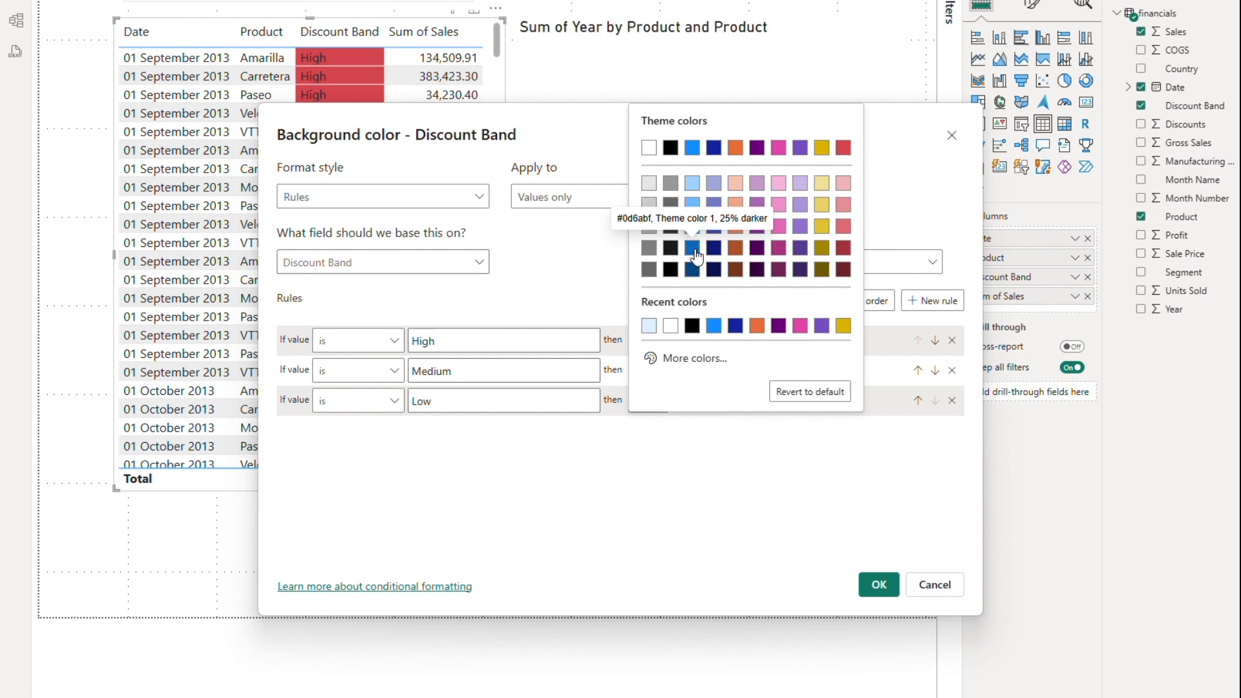
click(692, 183)
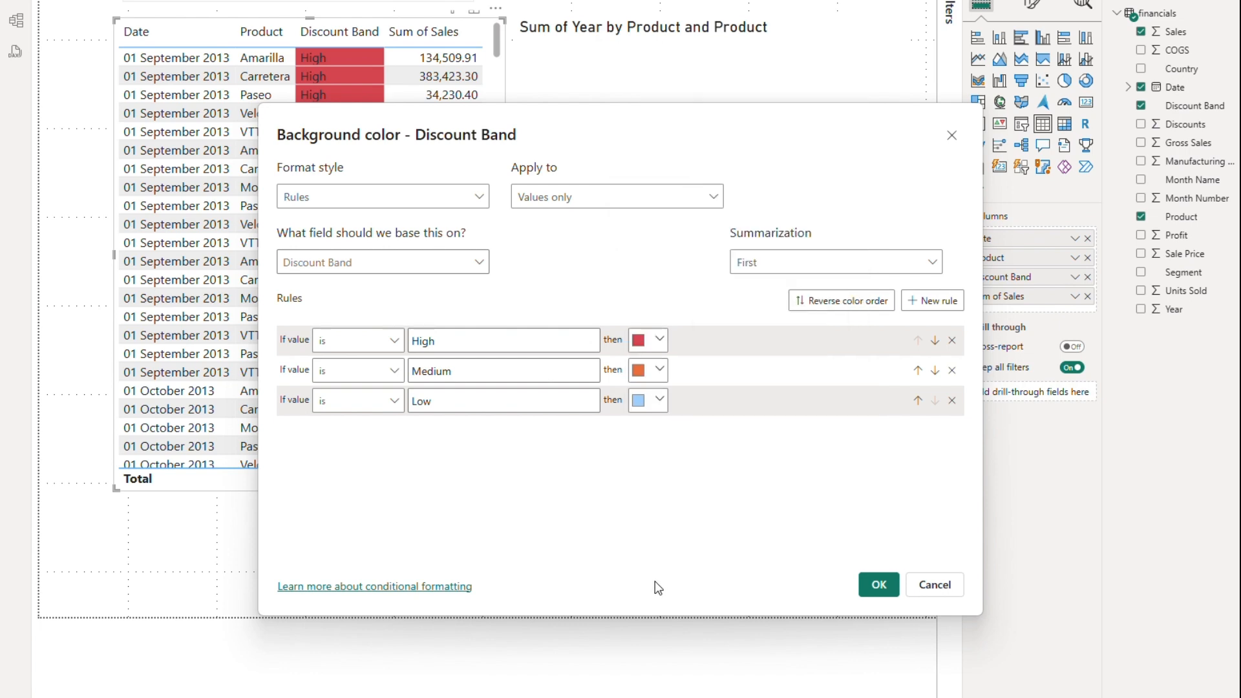
click(866, 591)
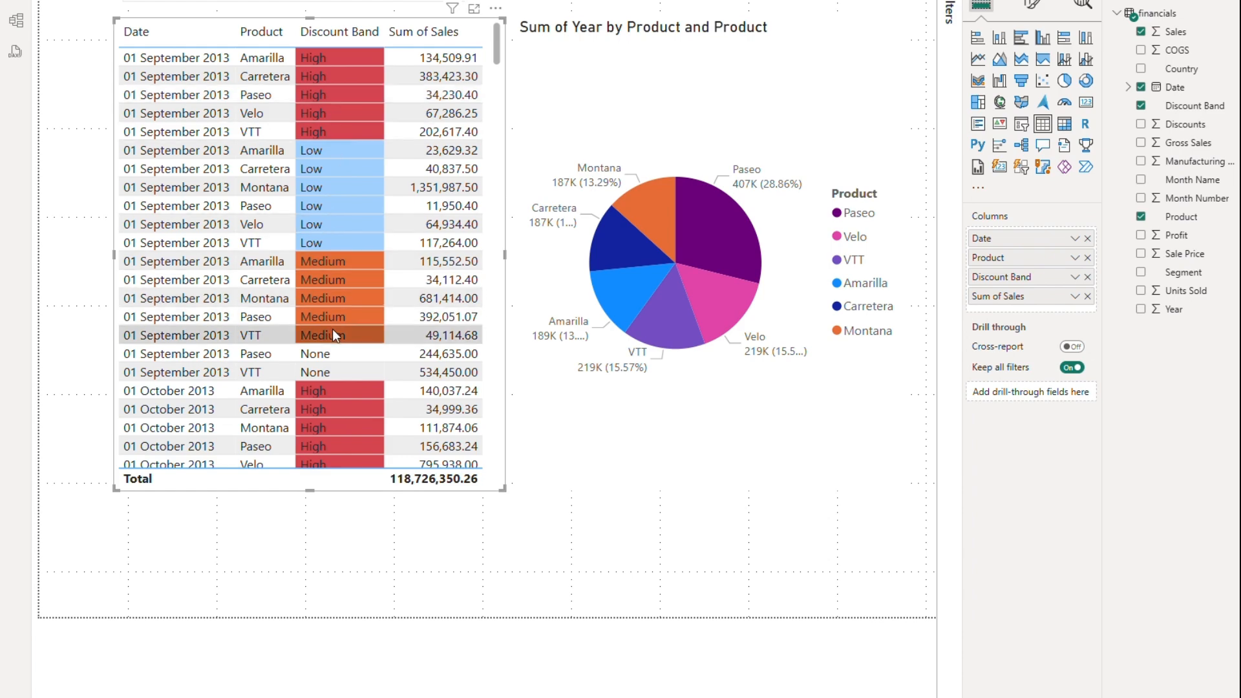
Step: Examine the Discount Band background colours throughout the table's rows and return to the first rows
scroll(332, 328, down, 5)
scroll(332, 328, down, 15)
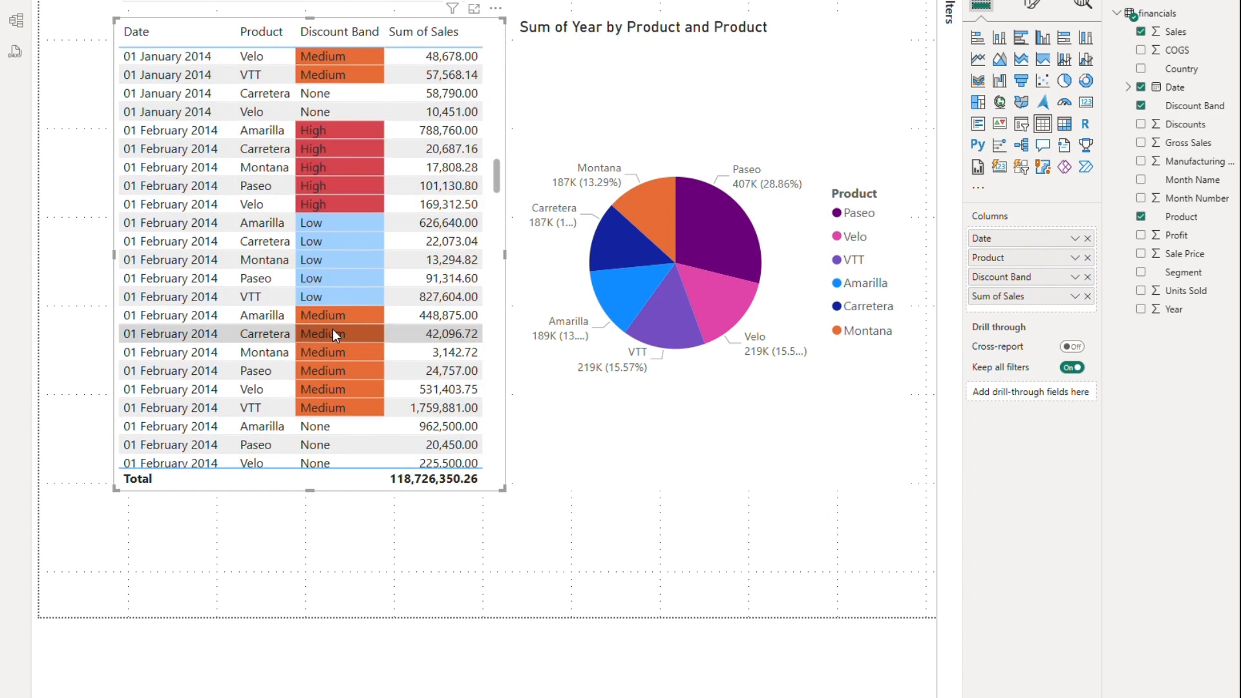
scroll(332, 328, down, 20)
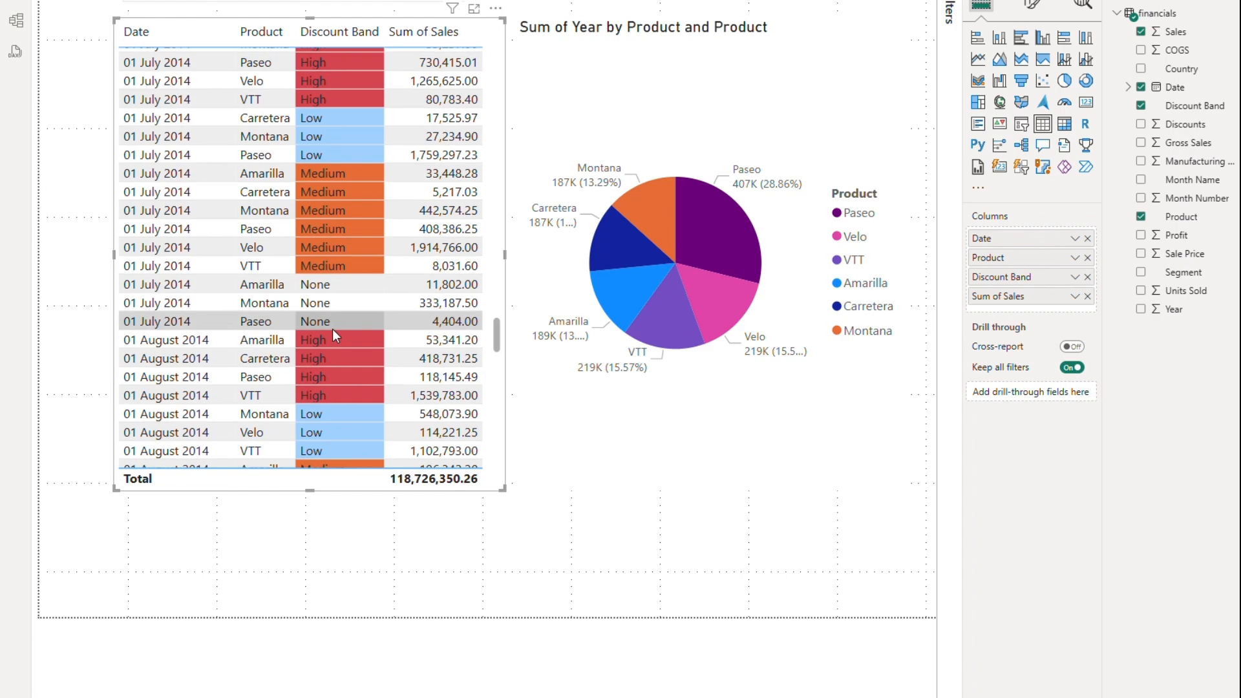
scroll(332, 329, down, 5)
scroll(332, 328, up, 20)
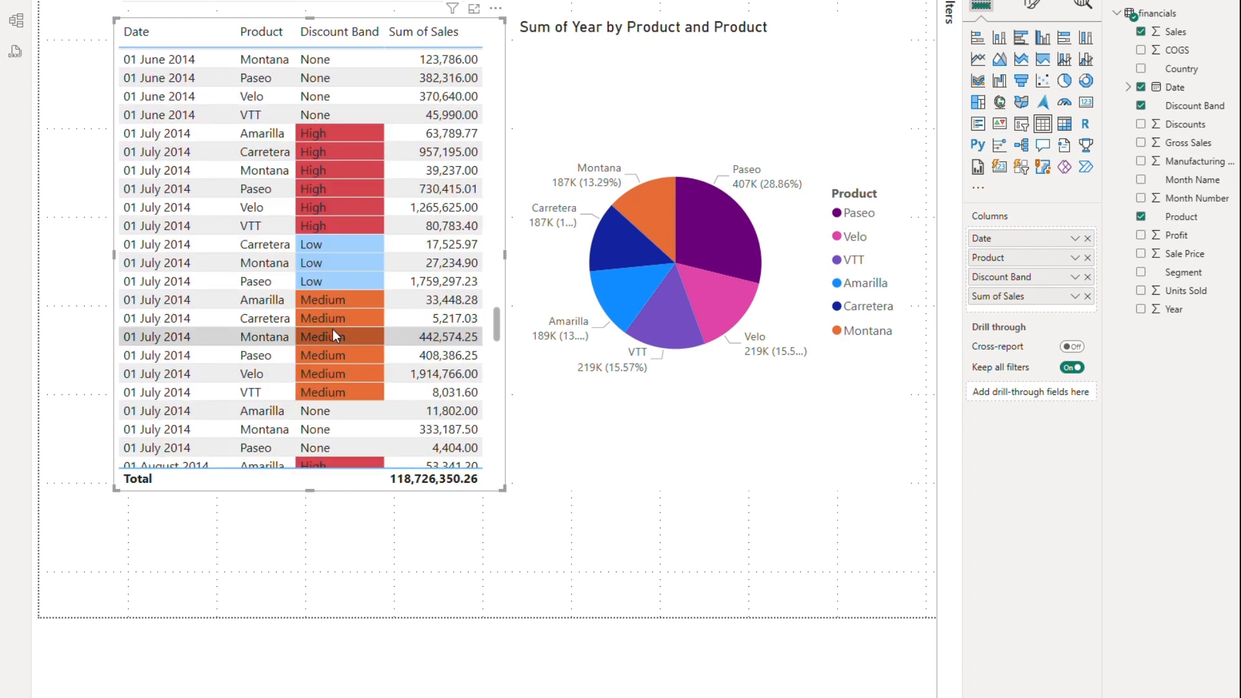
scroll(332, 329, up, 20)
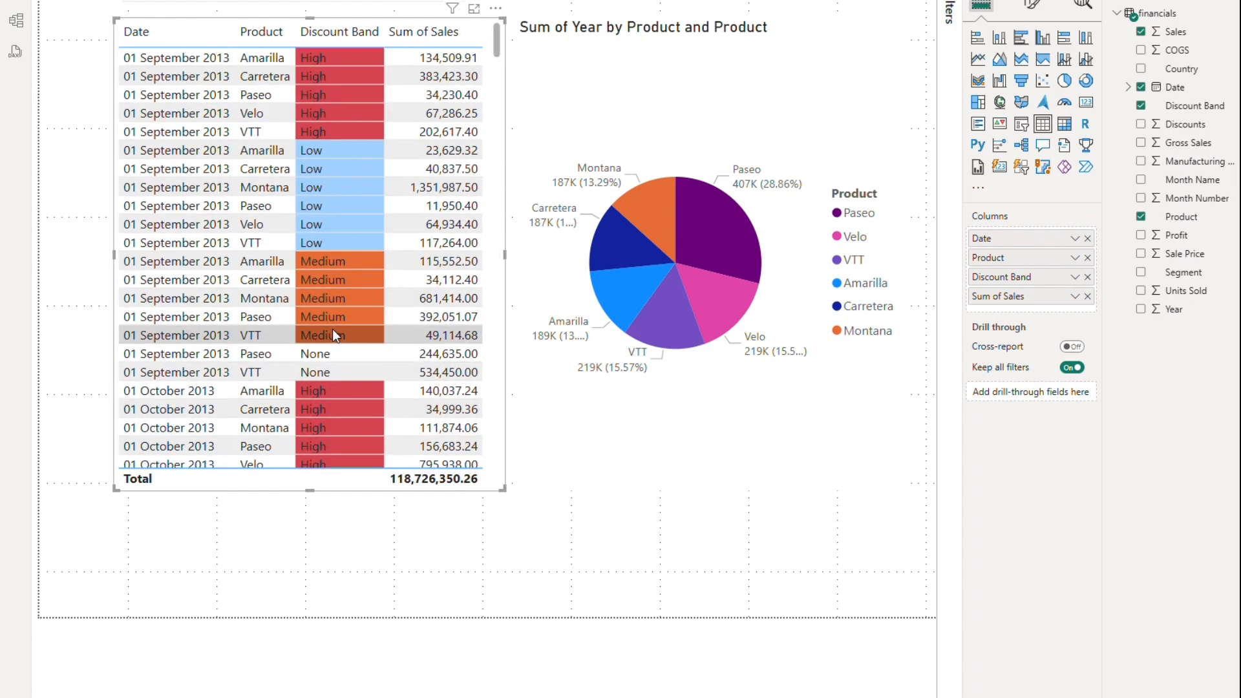